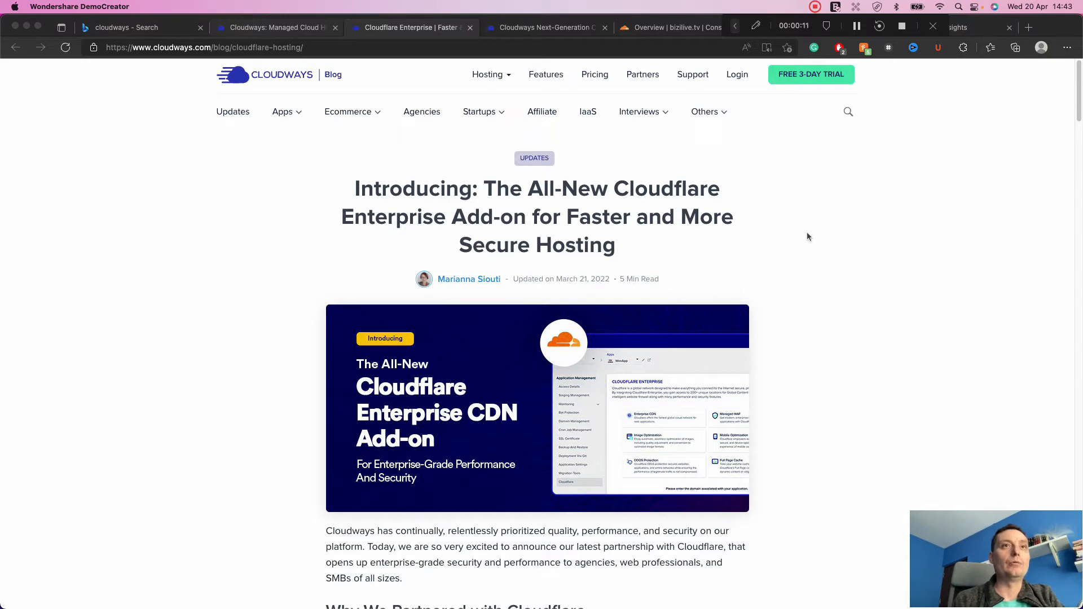
- Read the article's introduction, the reasons for the Cloudflare partnership, the beta testers' feedback and the Enterprise add-on's benefits
scroll(807, 236, "down", 2)
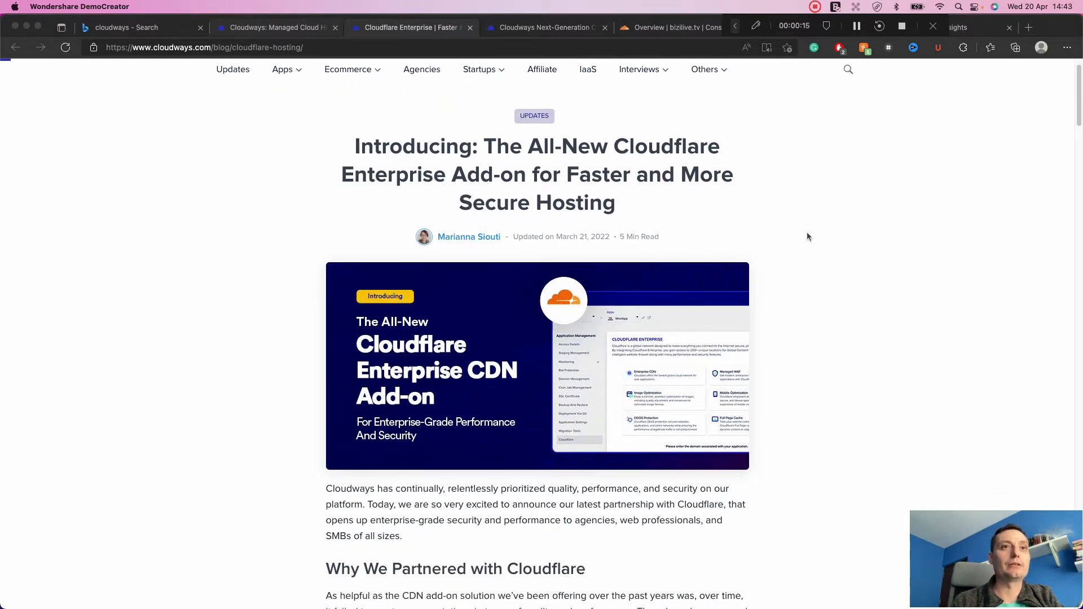
scroll(807, 236, "down", 8)
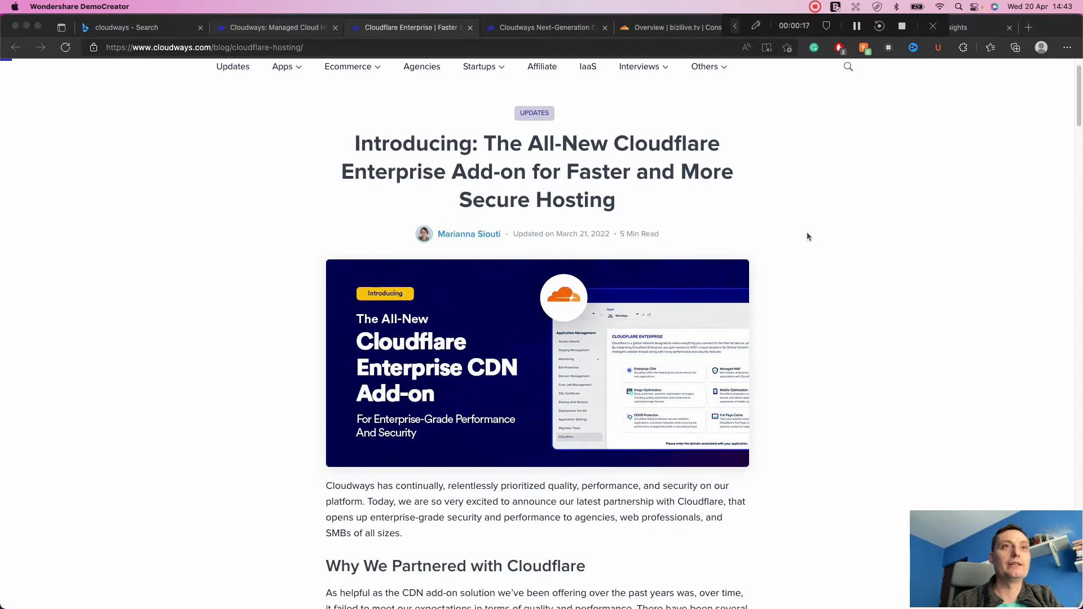
scroll(806, 236, "down", 15)
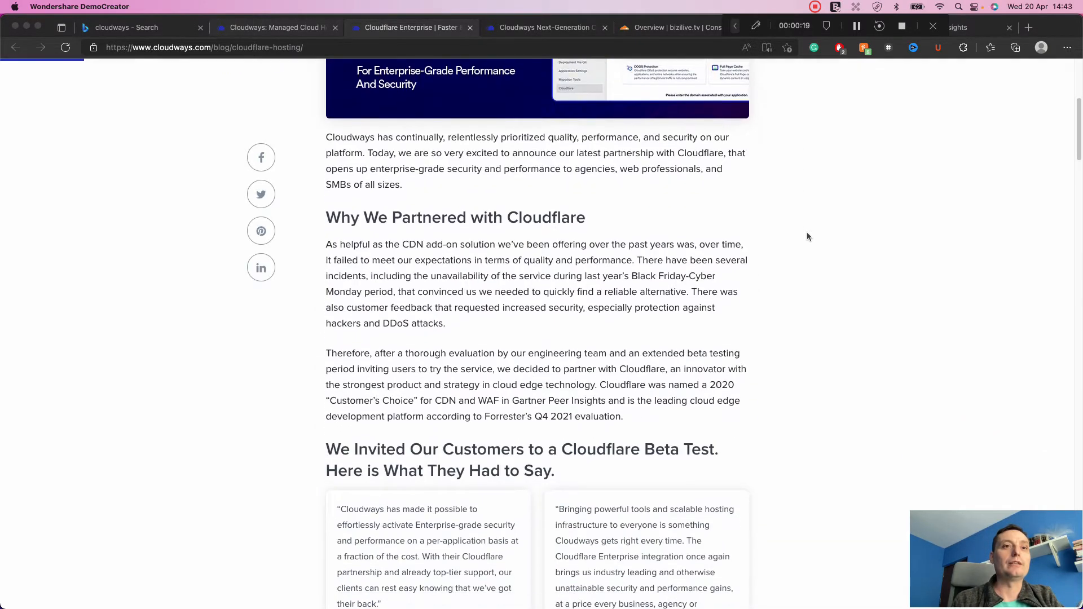
scroll(808, 236, "down", 10)
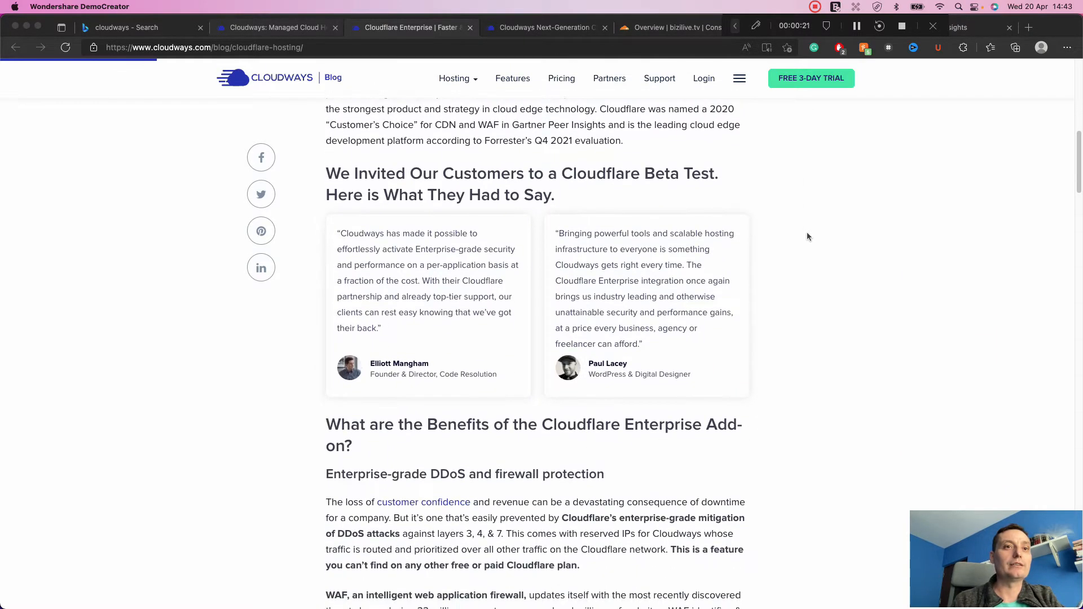
scroll(807, 233, "down", 6)
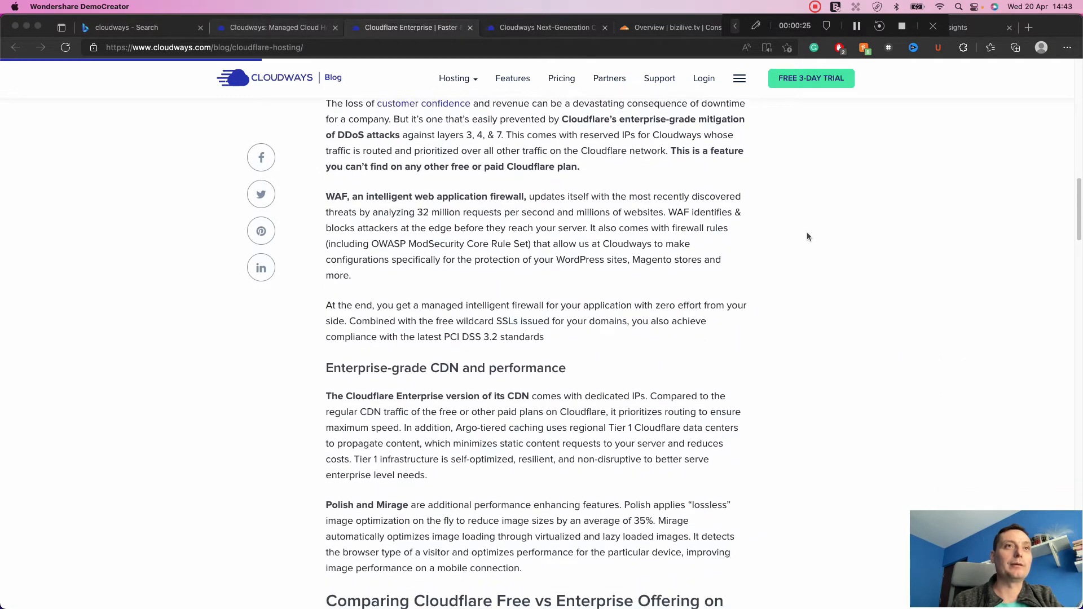
scroll(807, 236, "up", 15)
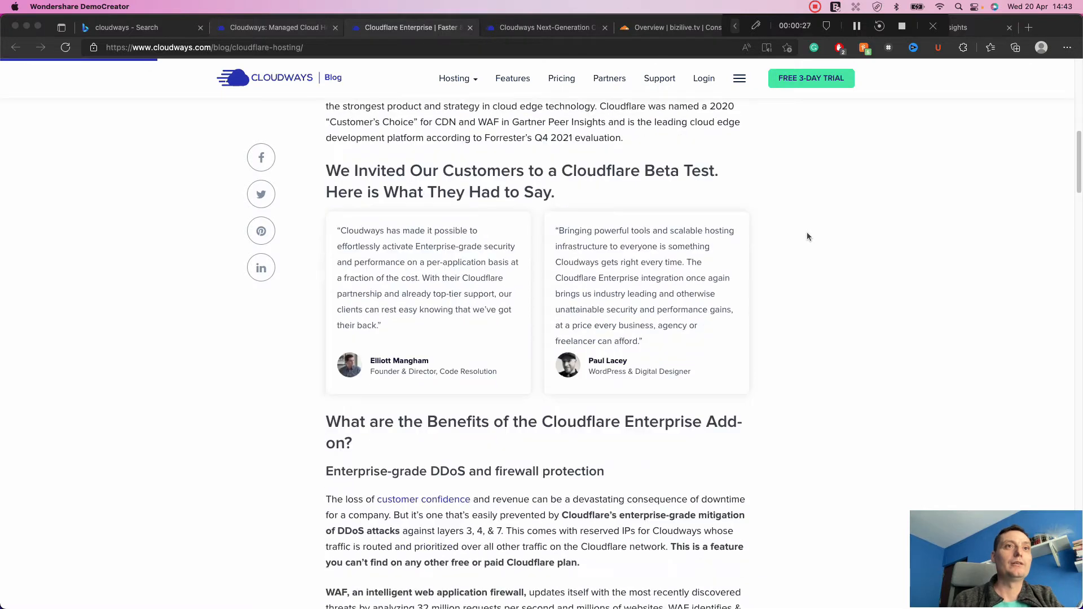
- Examine the article's table comparing the free Cloudflare CDN with Cloudflare Enterprise on Cloudways
scroll(807, 237, "down", 20)
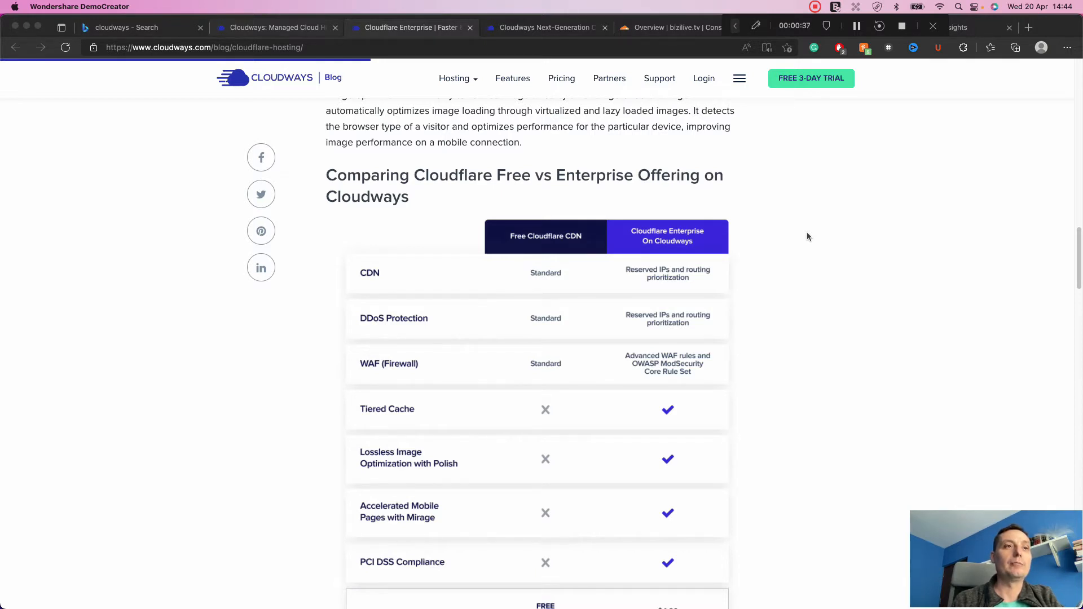
scroll(808, 236, "down", 1)
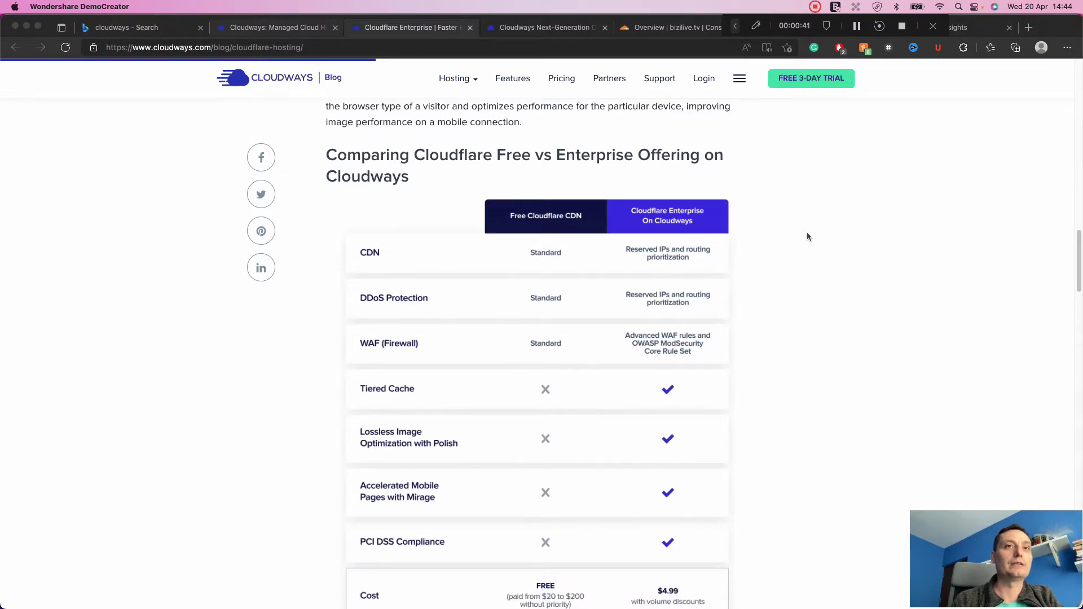
scroll(807, 236, "down", 1)
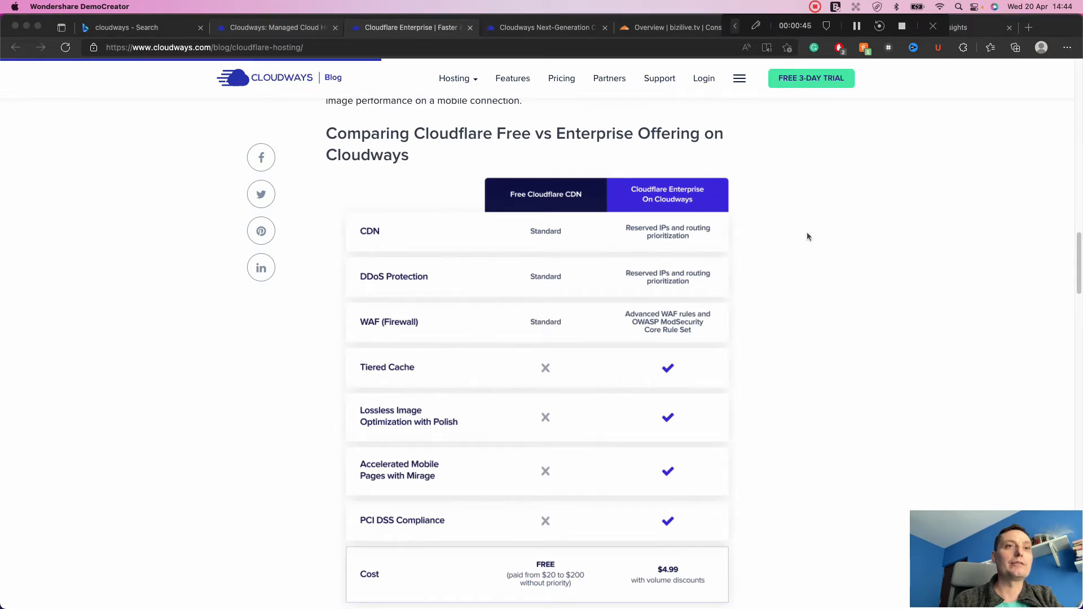
scroll(807, 237, "down", 1)
scroll(808, 236, "up", 1)
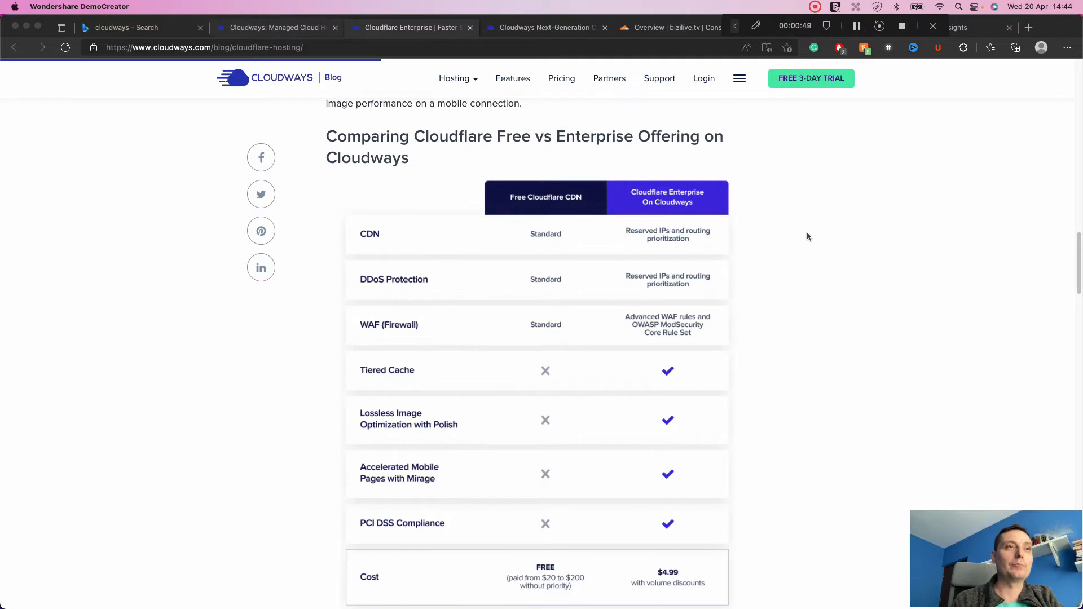
scroll(807, 236, "down", 3)
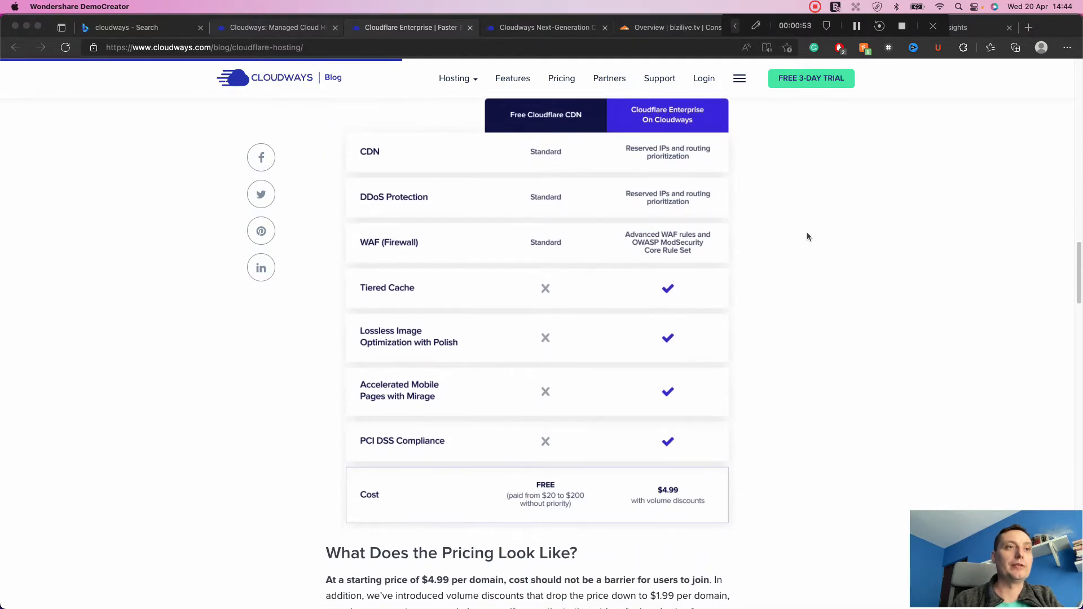
- Review the add-on's cost, its per-domain pricing tiers and the list of all benefits
scroll(808, 237, "down", 3)
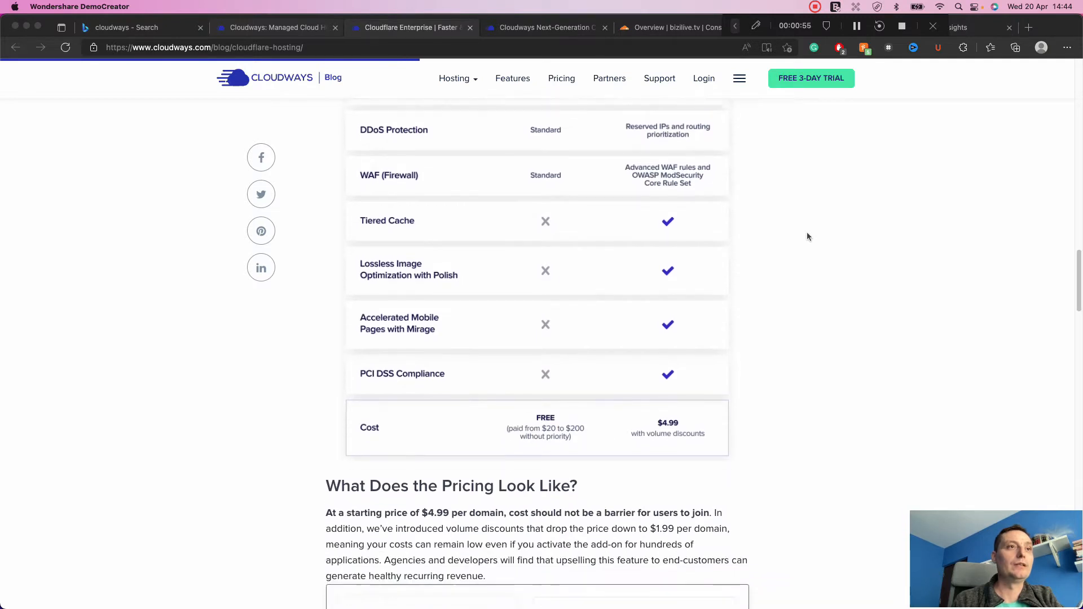
scroll(807, 236, "down", 3)
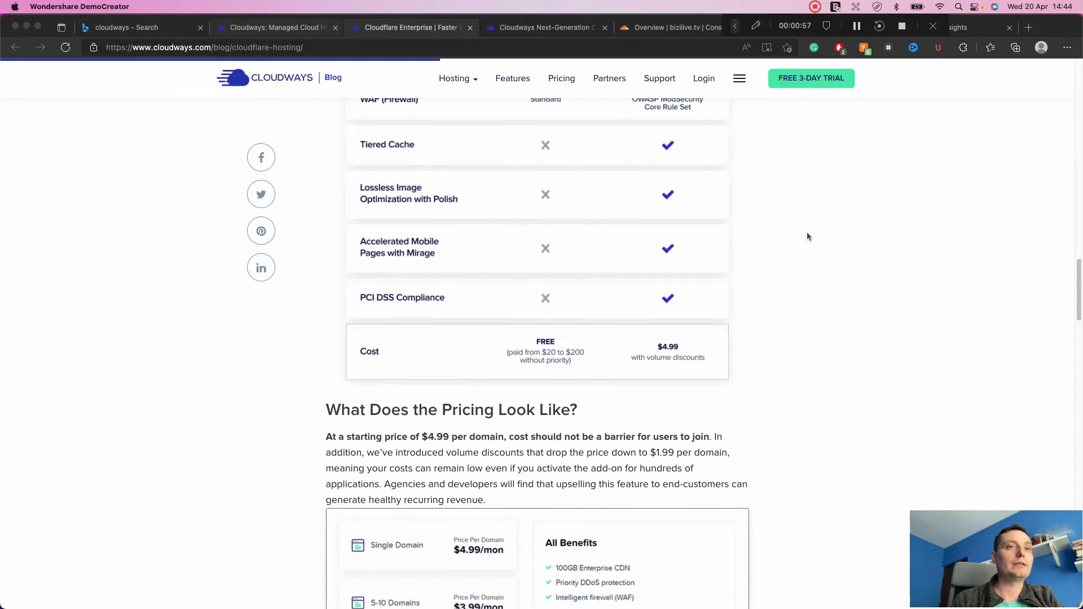
scroll(808, 237, "down", 4)
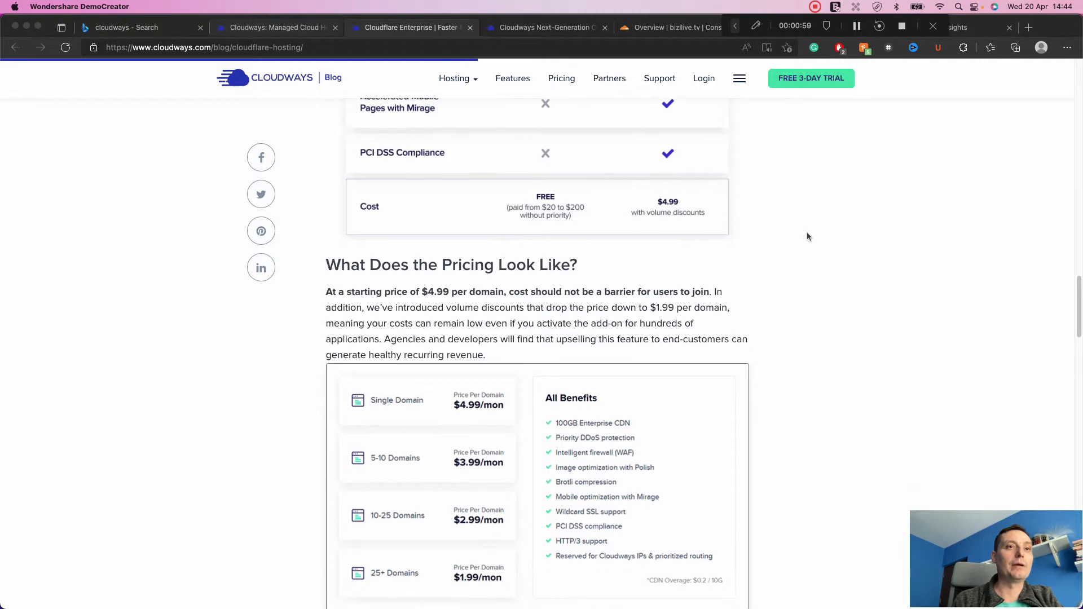
scroll(808, 236, "up", 4)
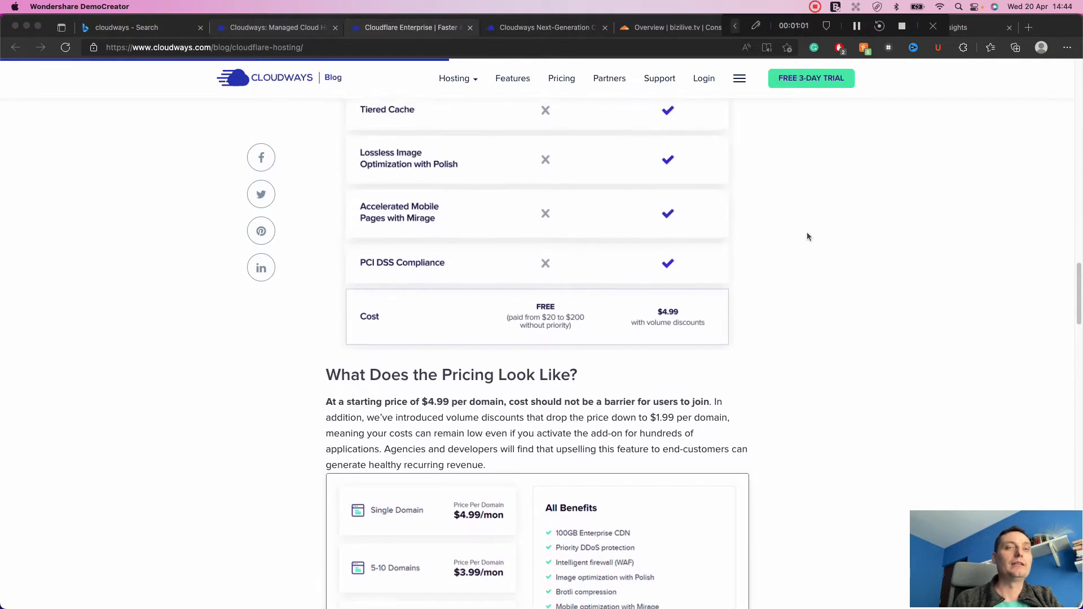
scroll(808, 237, "down", 7)
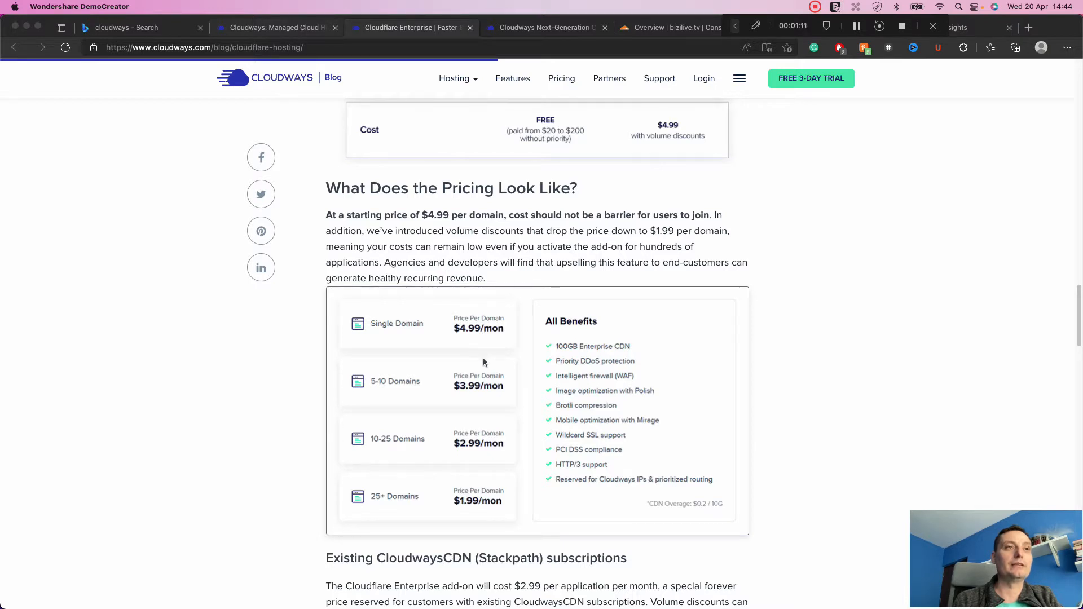
scroll(483, 362, "down", 2)
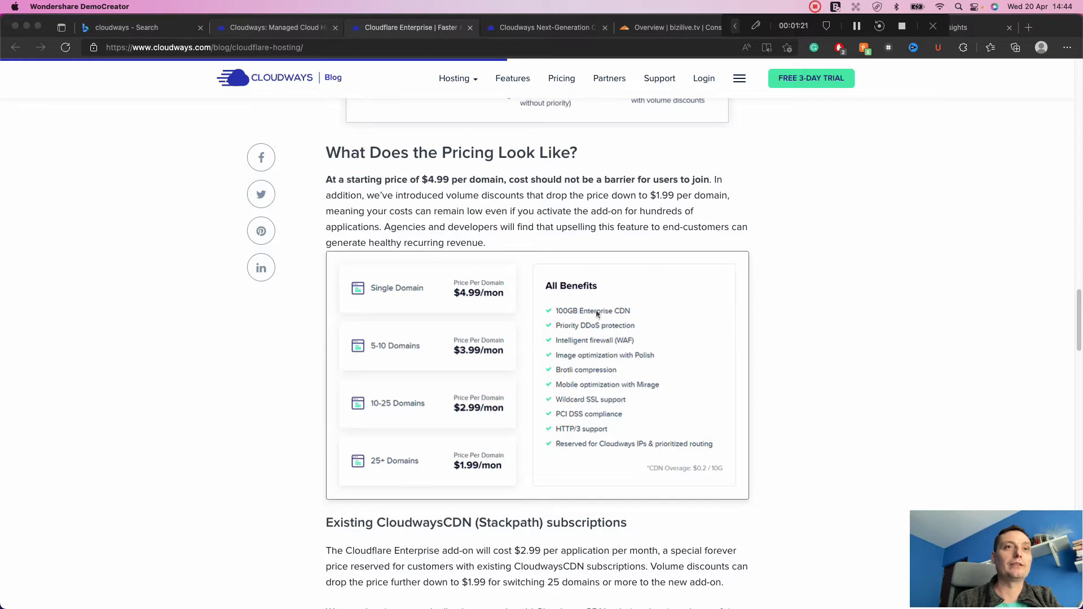
scroll(597, 314, "down", 2)
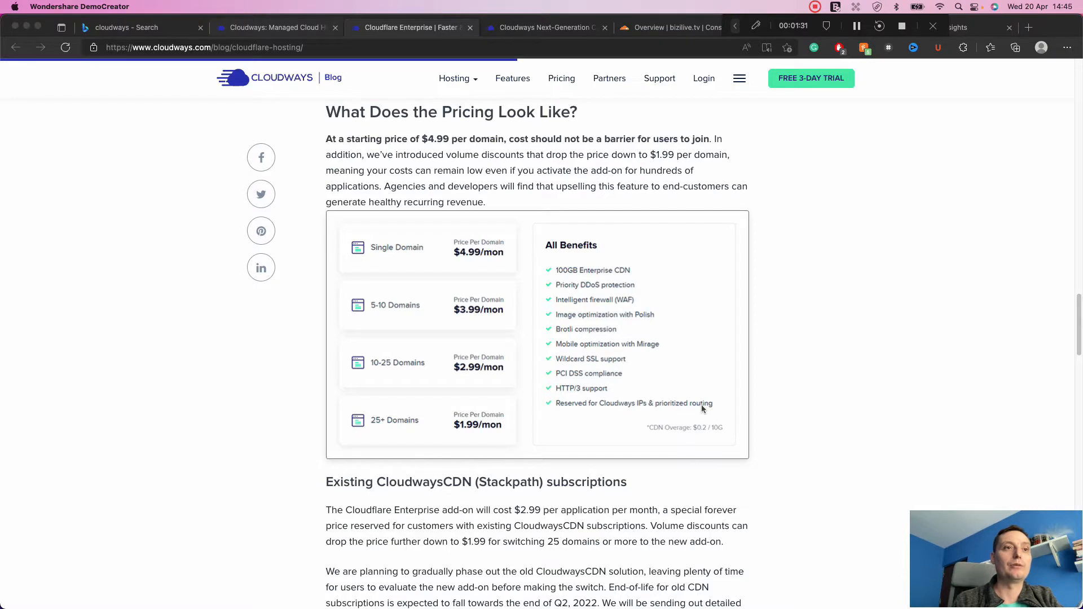
- Skim the sections on existing CDN subscriptions, activation and management features, and return to the article's beginning
scroll(702, 406, "down", 5)
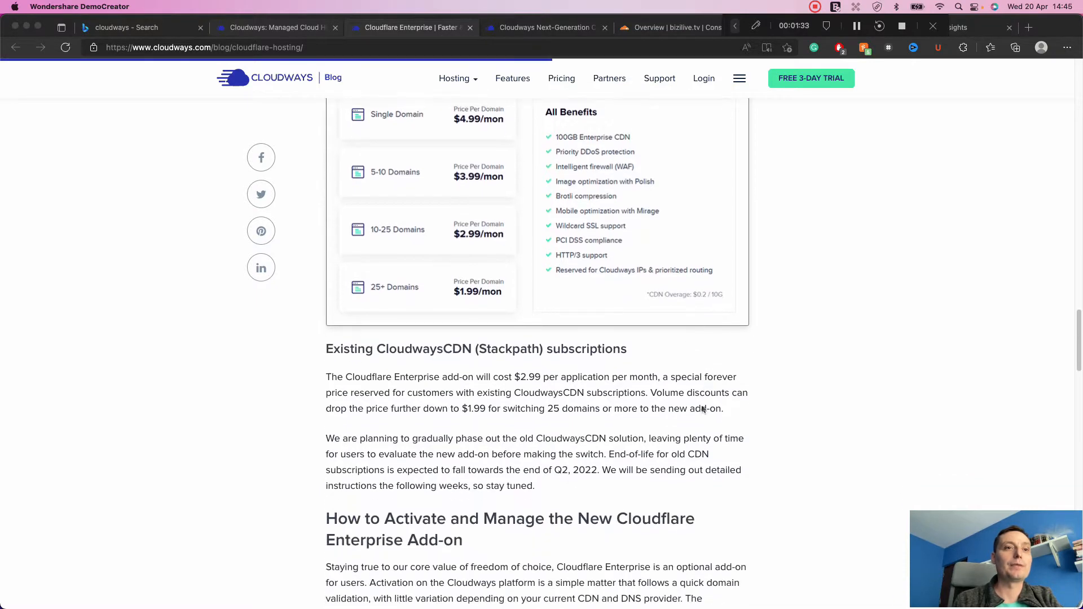
scroll(702, 408, "down", 11)
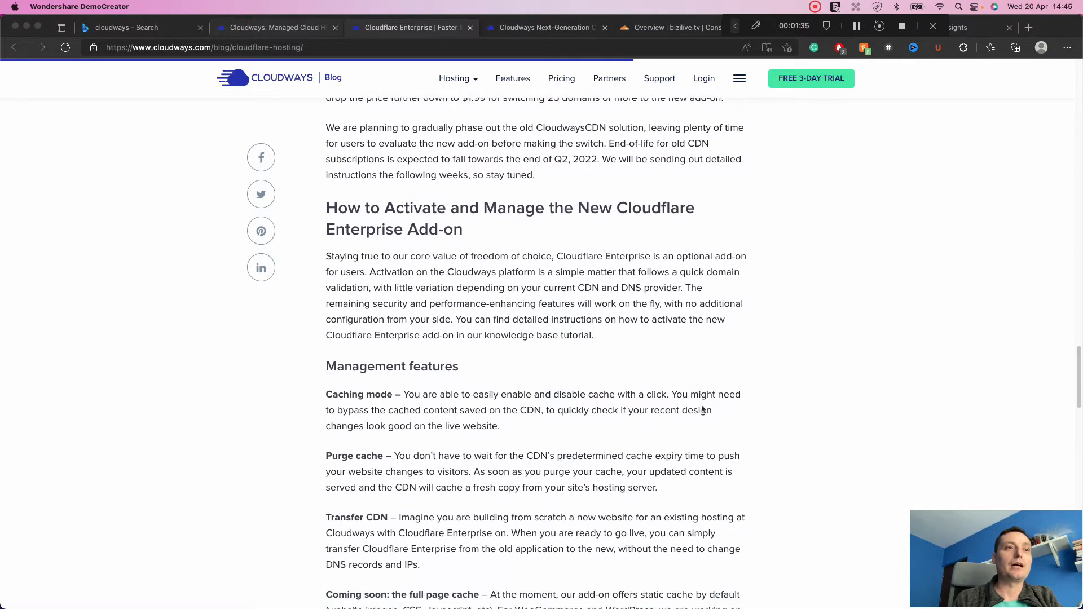
scroll(702, 408, "down", 7)
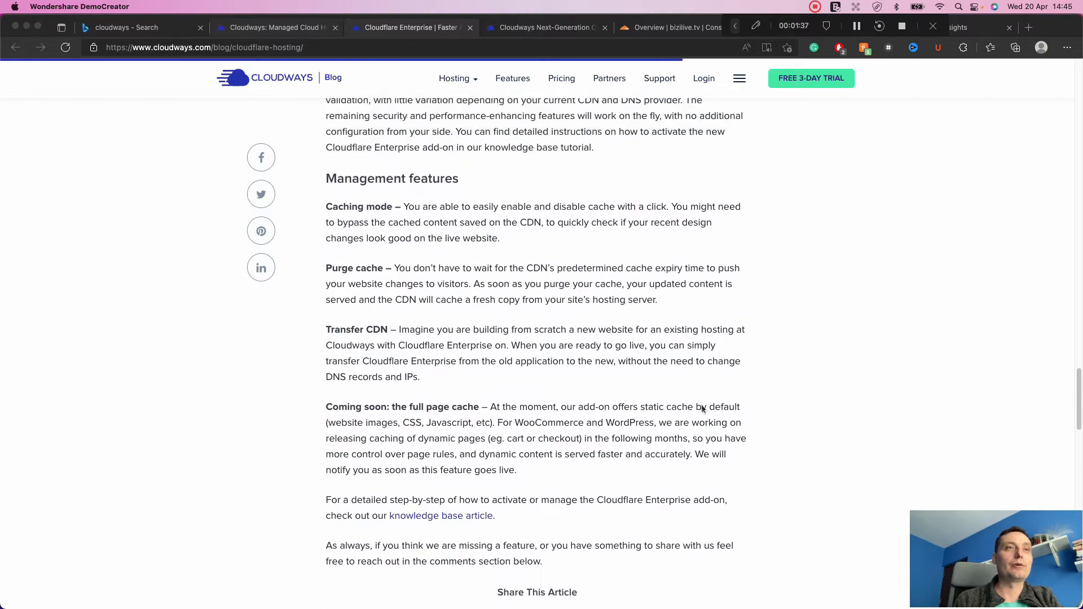
scroll(702, 408, "up", 20)
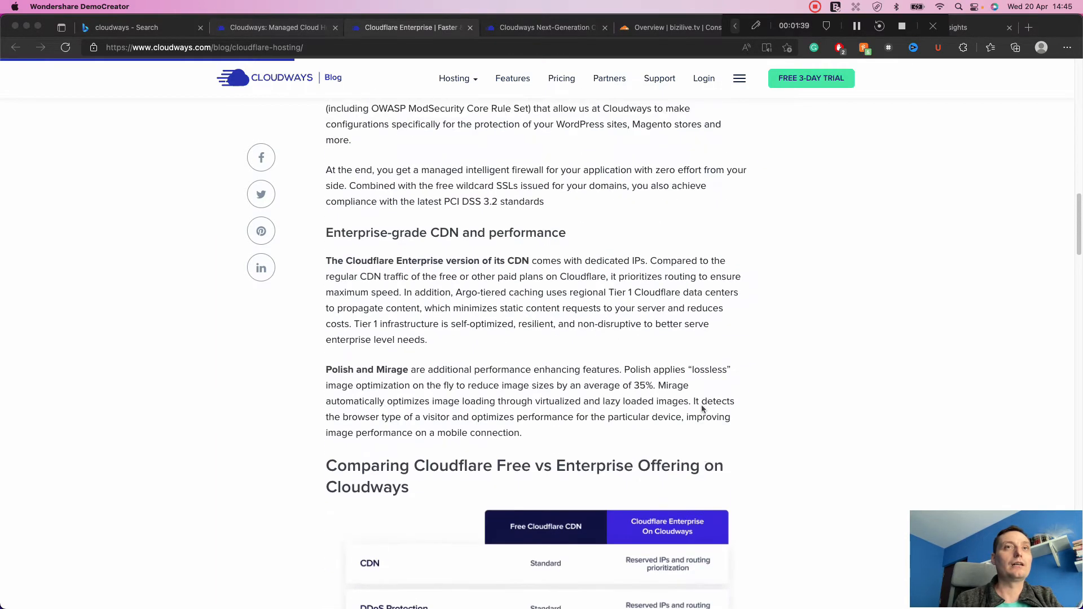
scroll(702, 408, "up", 20)
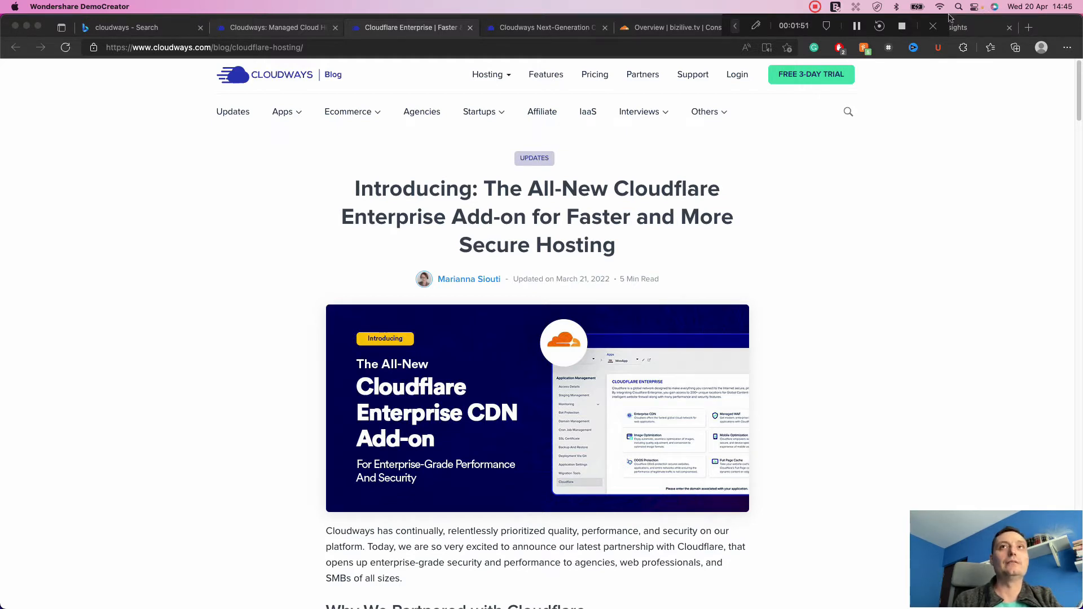
- Bring up the GTmetrix performance report for bizilive.tv/ro and examine its grade, web vitals, performance metrics and browser timings
left_click_drag(942, 18, 1066, 94)
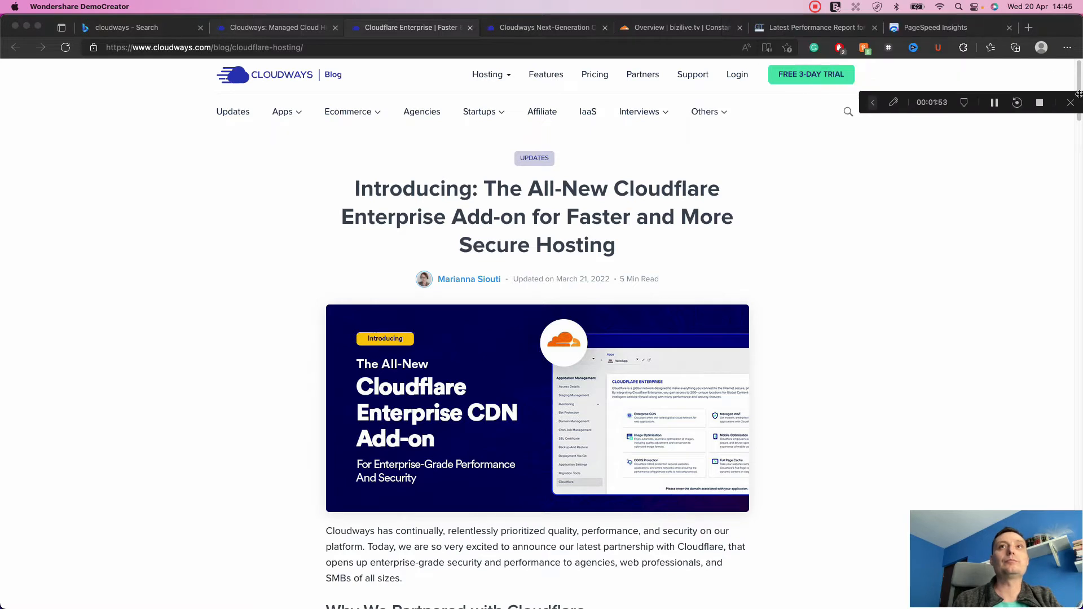
left_click(796, 25)
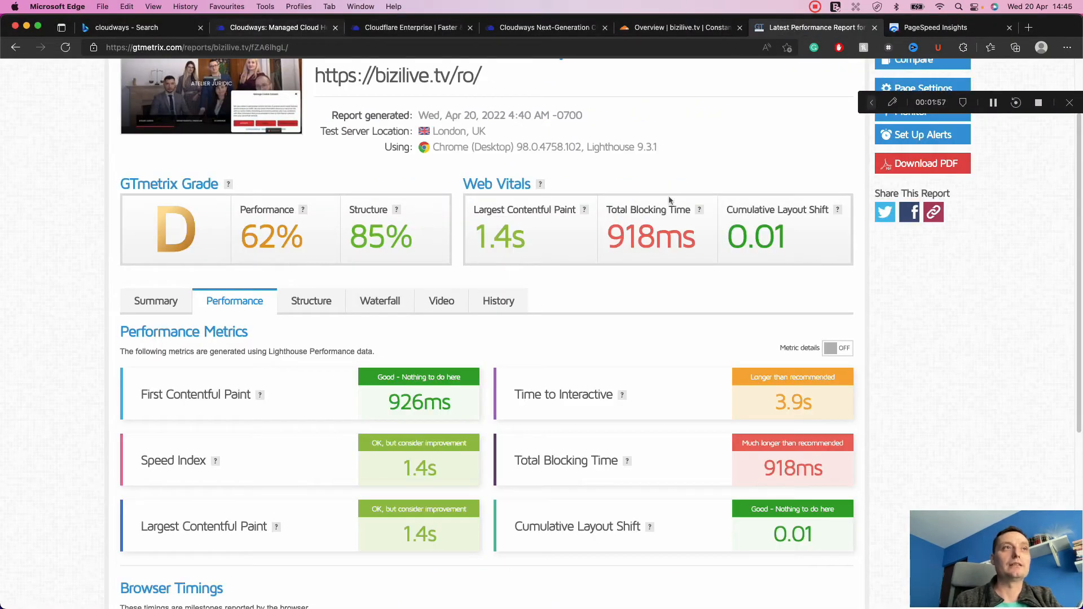
scroll(670, 200, "up", 3)
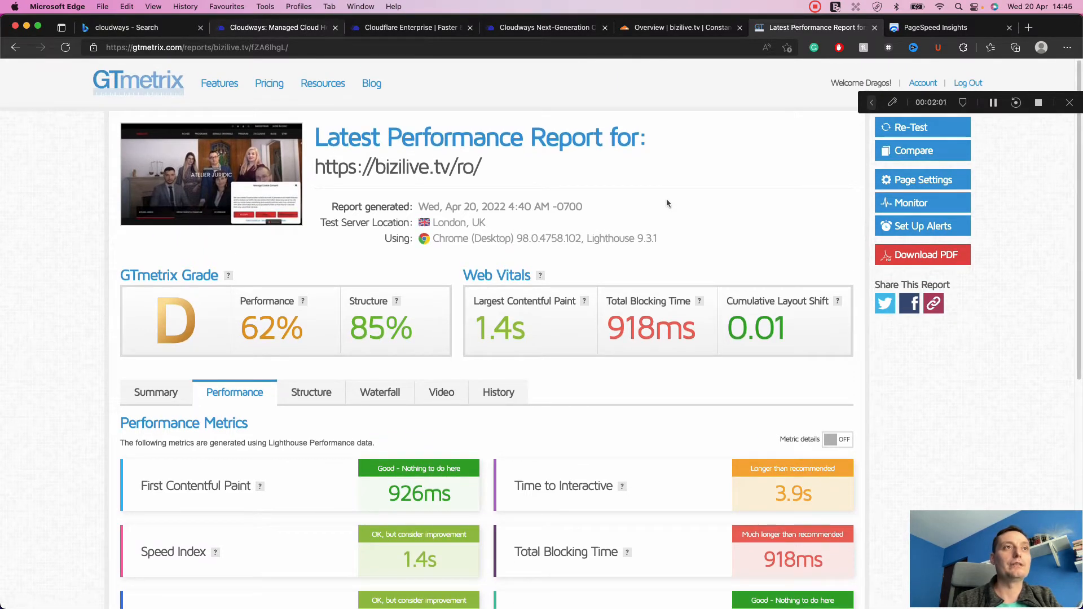
scroll(667, 202, "down", 1)
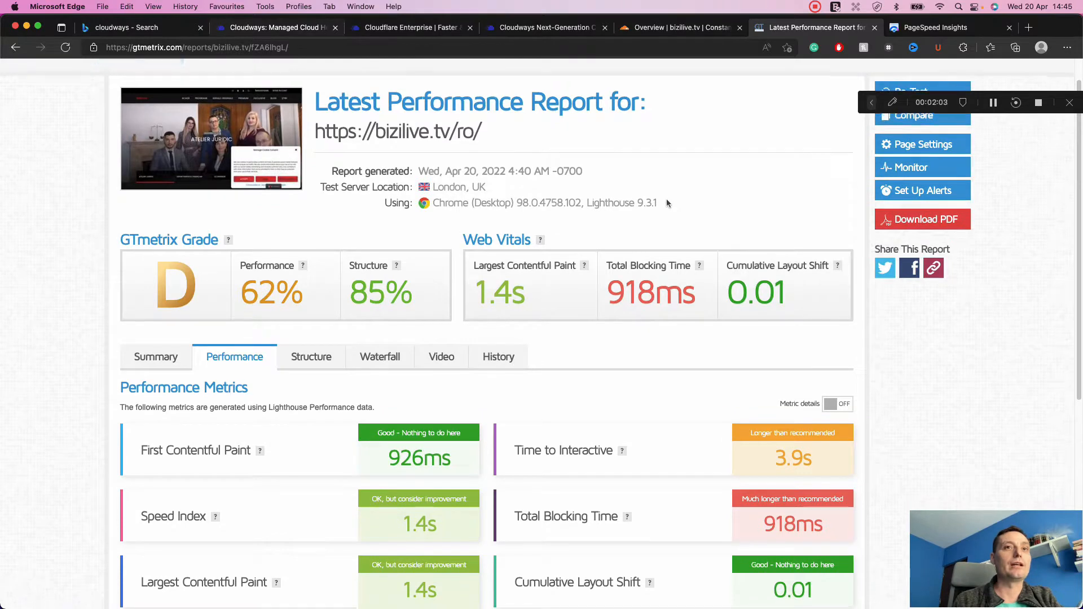
scroll(666, 202, "down", 1)
scroll(666, 202, "up", 1)
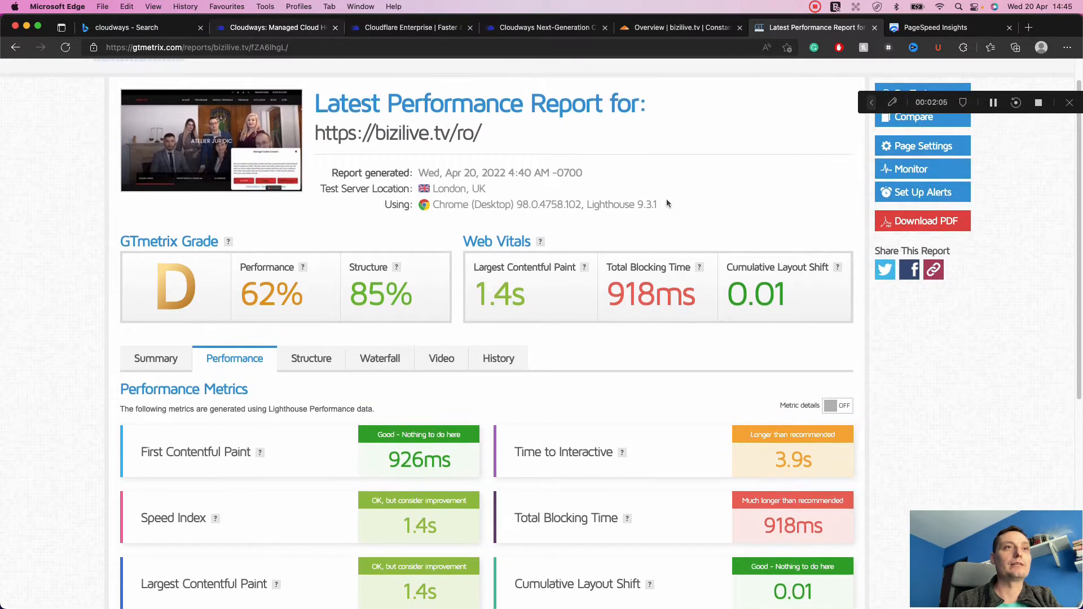
scroll(667, 204, "down", 2)
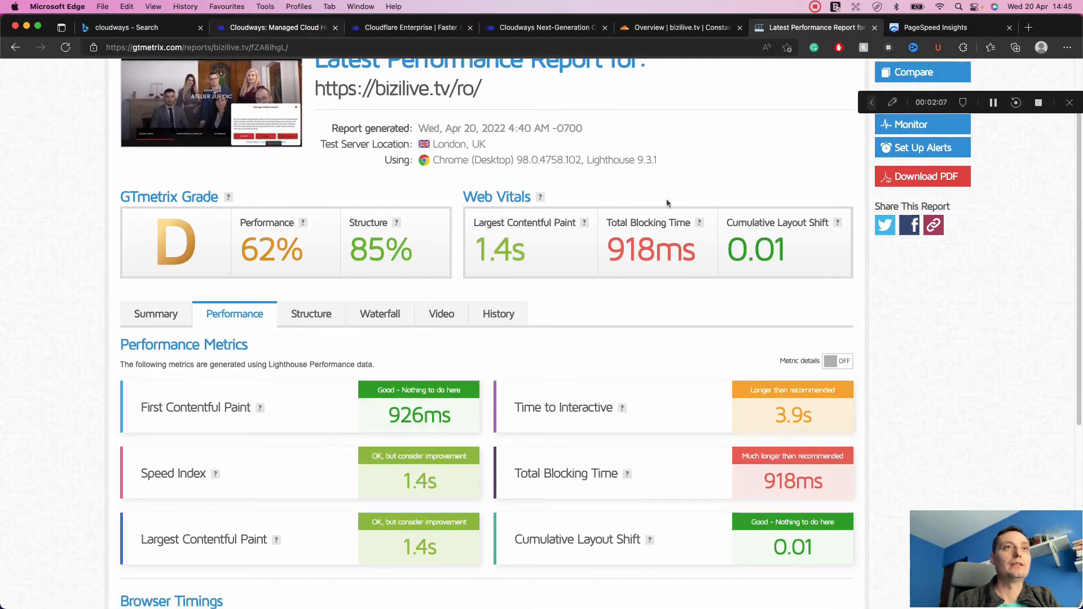
scroll(667, 203, "down", 1)
scroll(667, 203, "up", 3)
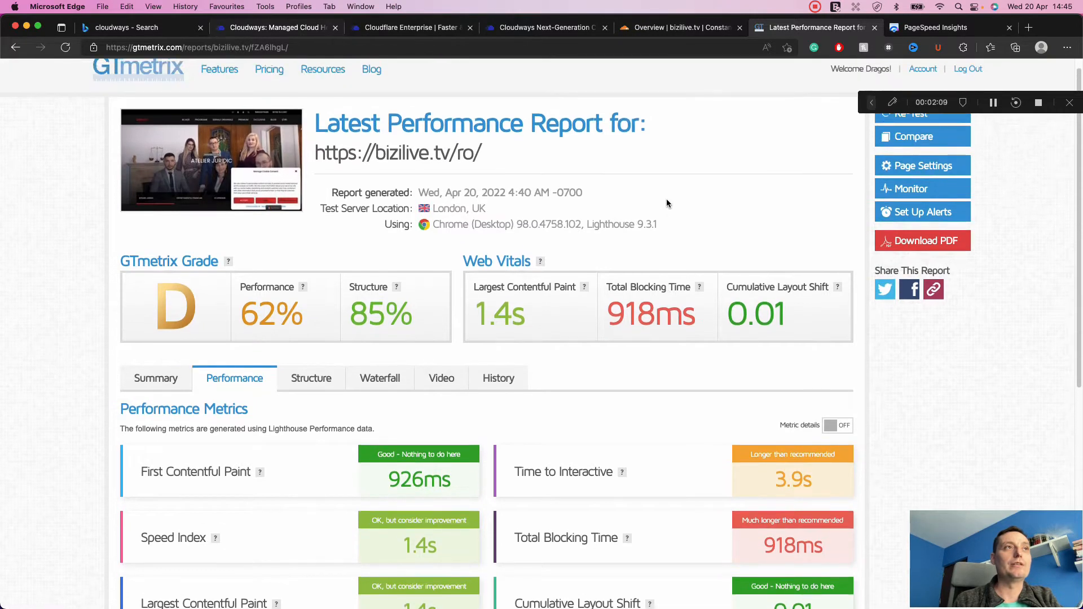
scroll(667, 203, "down", 12)
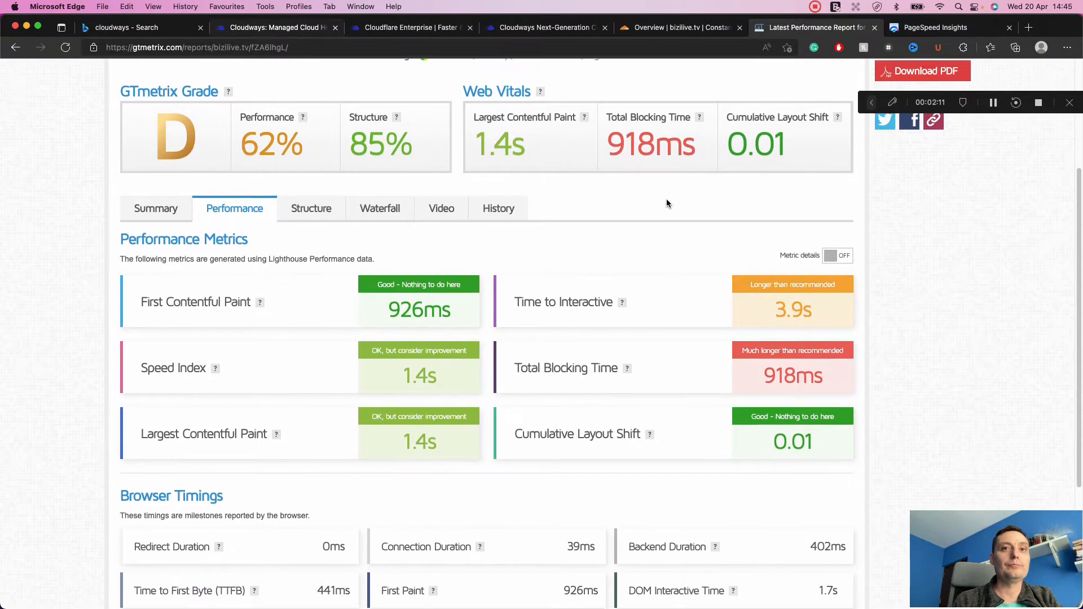
scroll(667, 203, "up", 9)
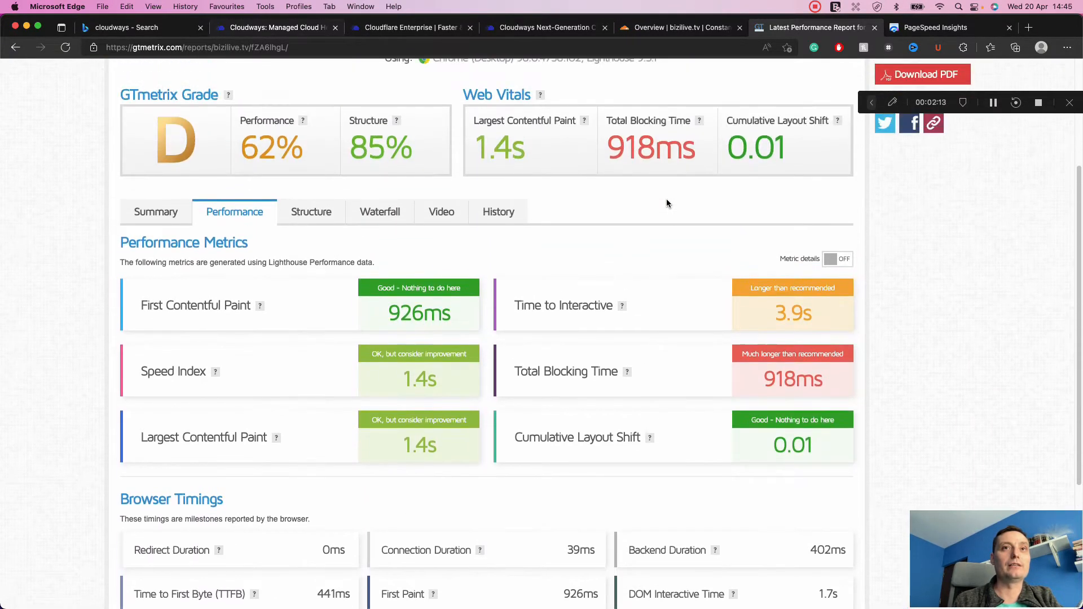
scroll(667, 203, "up", 3)
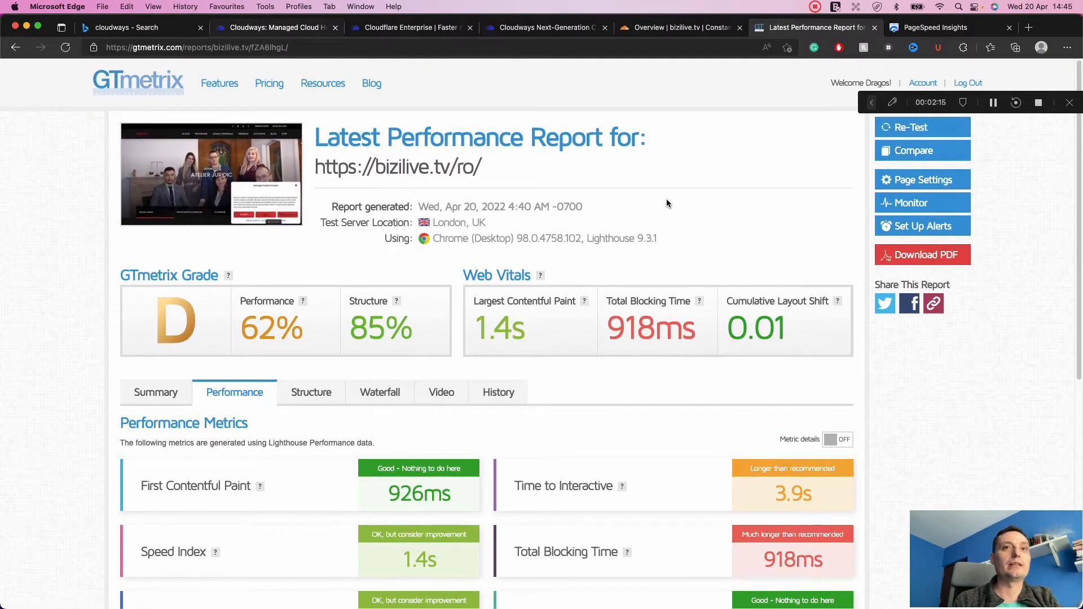
- Check the Time to Interactive metric and show the report's summary with the speed visualization
scroll(667, 203, "down", 2)
scroll(666, 199, "down", 3)
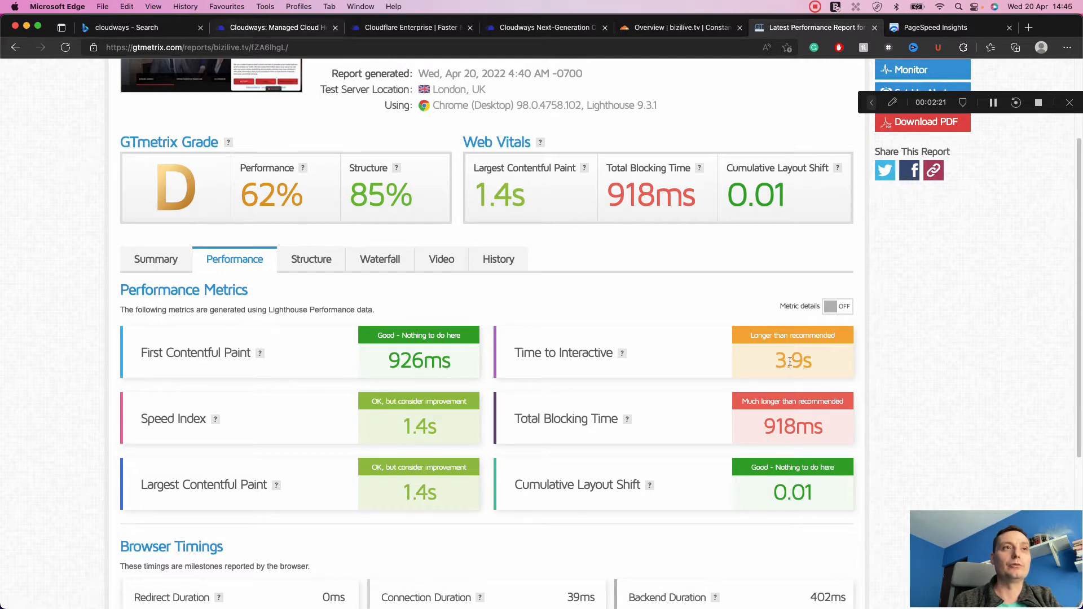
left_click(164, 259)
scroll(579, 159, "up", 3)
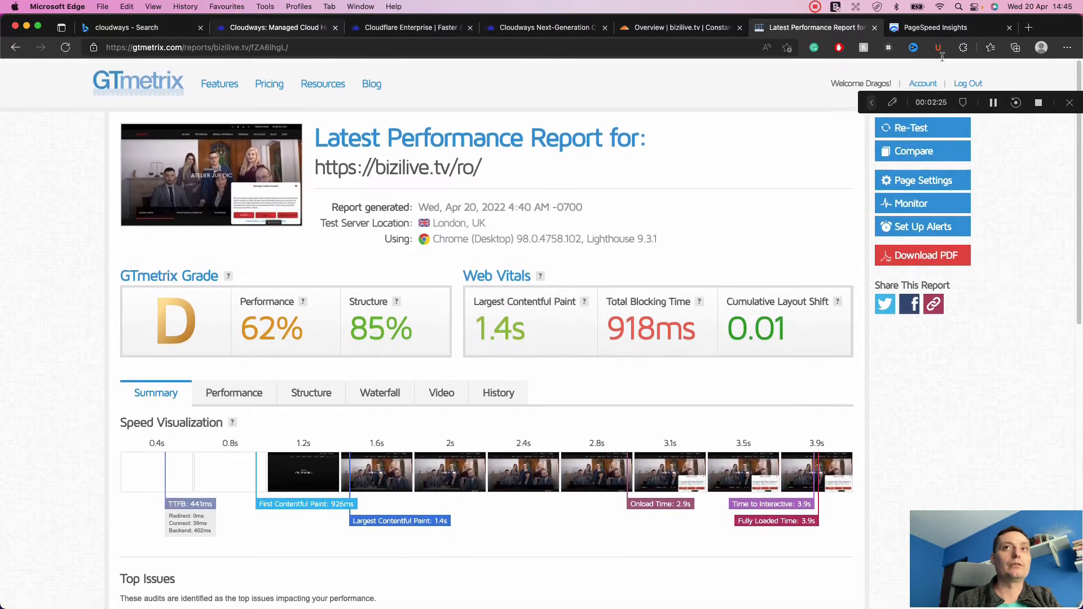
- Re-test bizilive.tv/ro in GTmetrix, and meanwhile examine the page's mobile score, metrics and opportunities in PageSpeed Insights
left_click(921, 128)
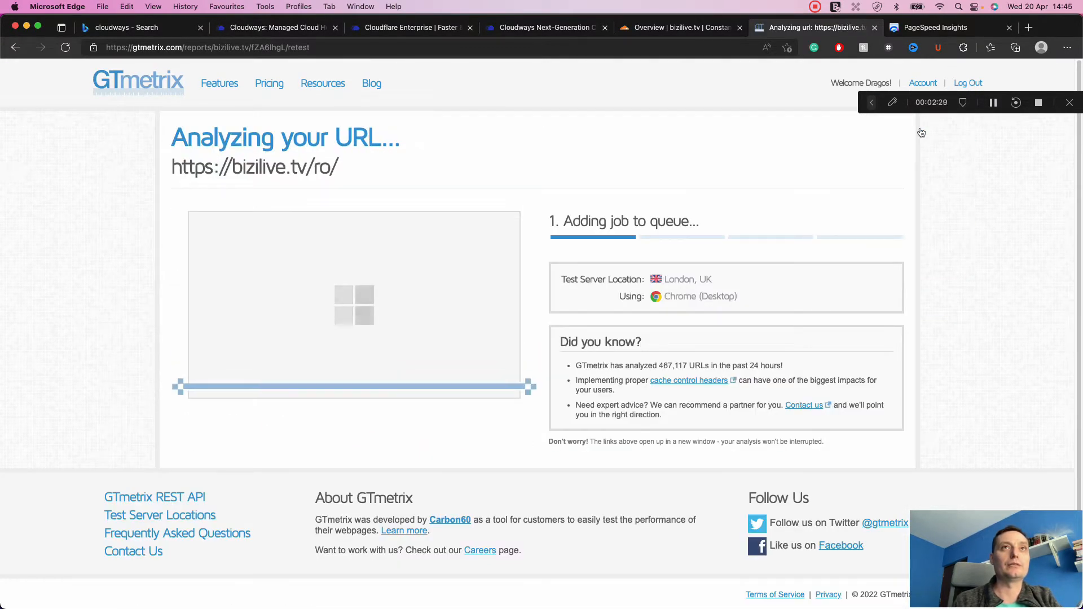
left_click(948, 29)
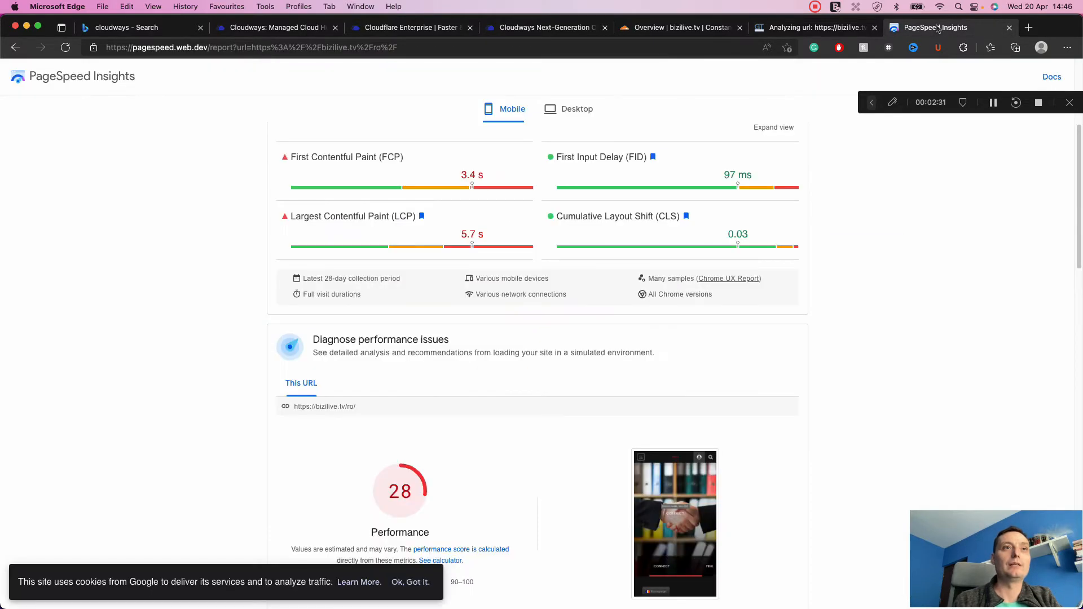
scroll(786, 280, "up", 5)
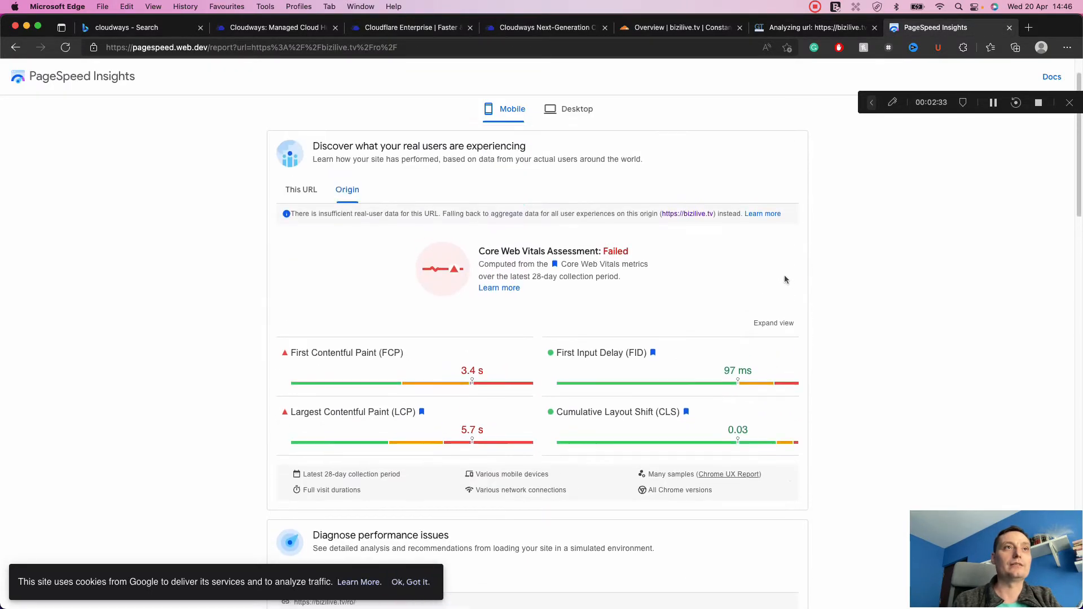
scroll(785, 279, "down", 6)
scroll(785, 279, "down", 5)
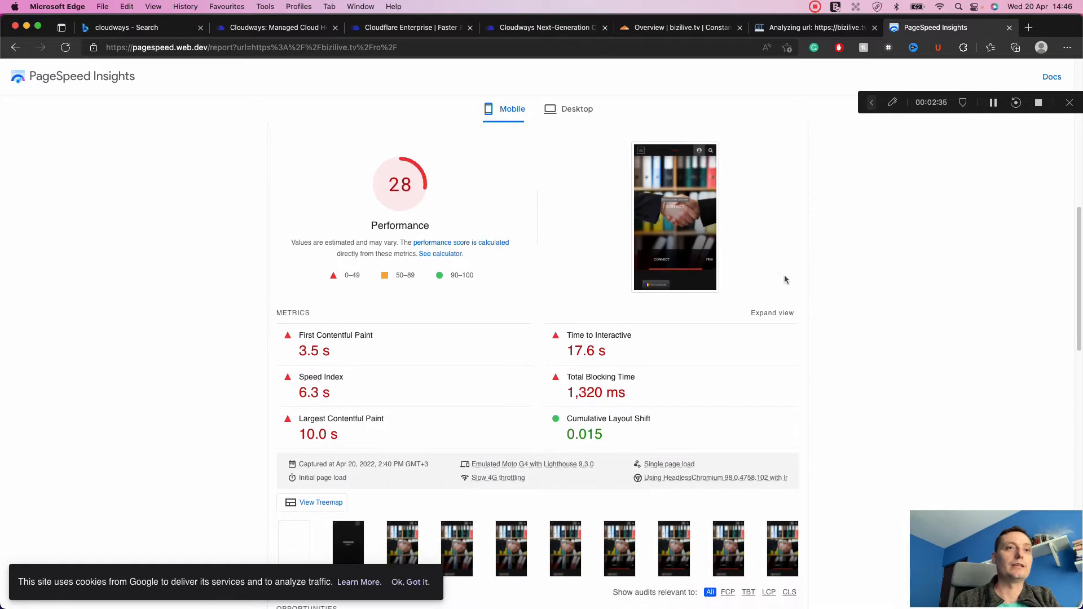
scroll(784, 279, "up", 2)
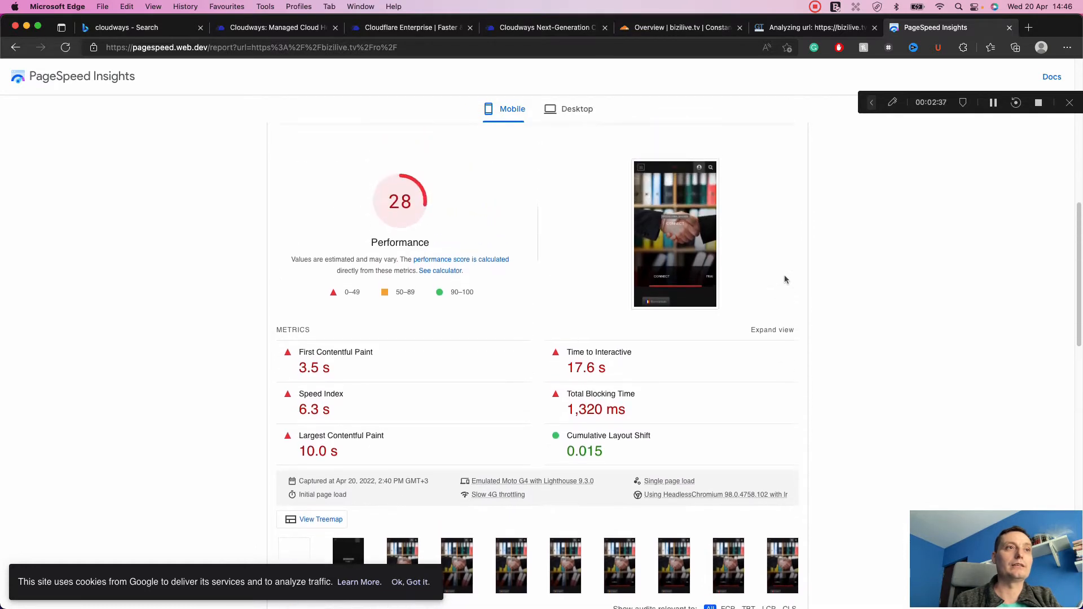
scroll(785, 279, "down", 2)
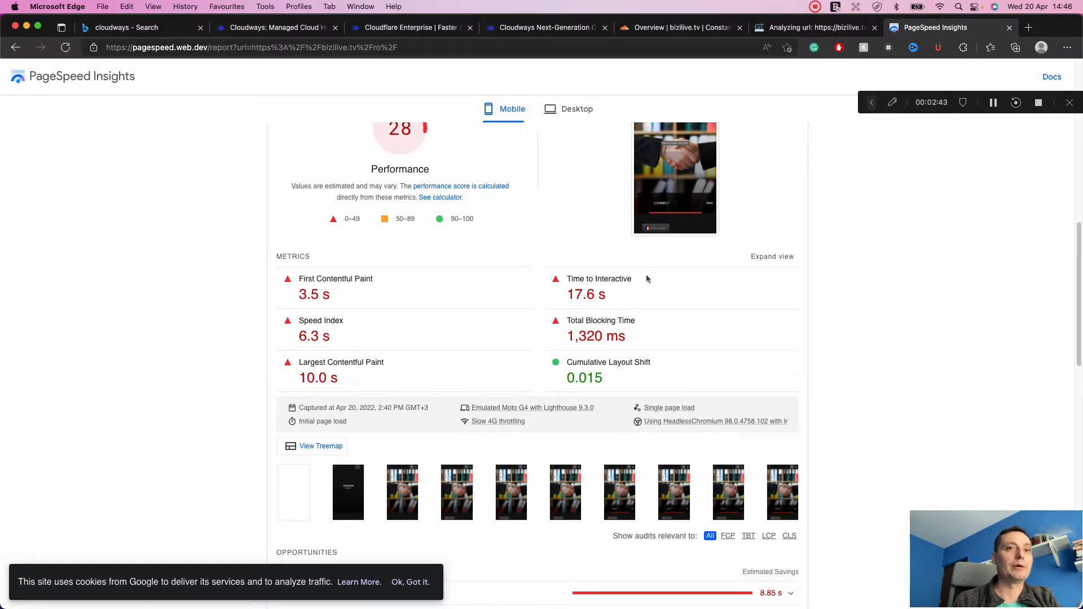
scroll(648, 279, "down", 5)
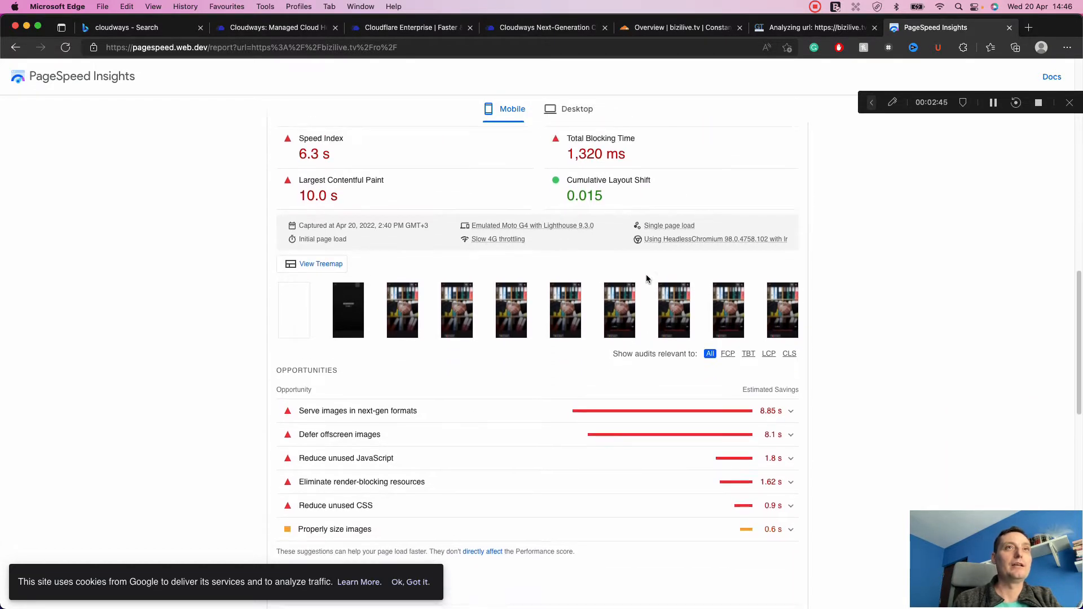
scroll(648, 279, "up", 8)
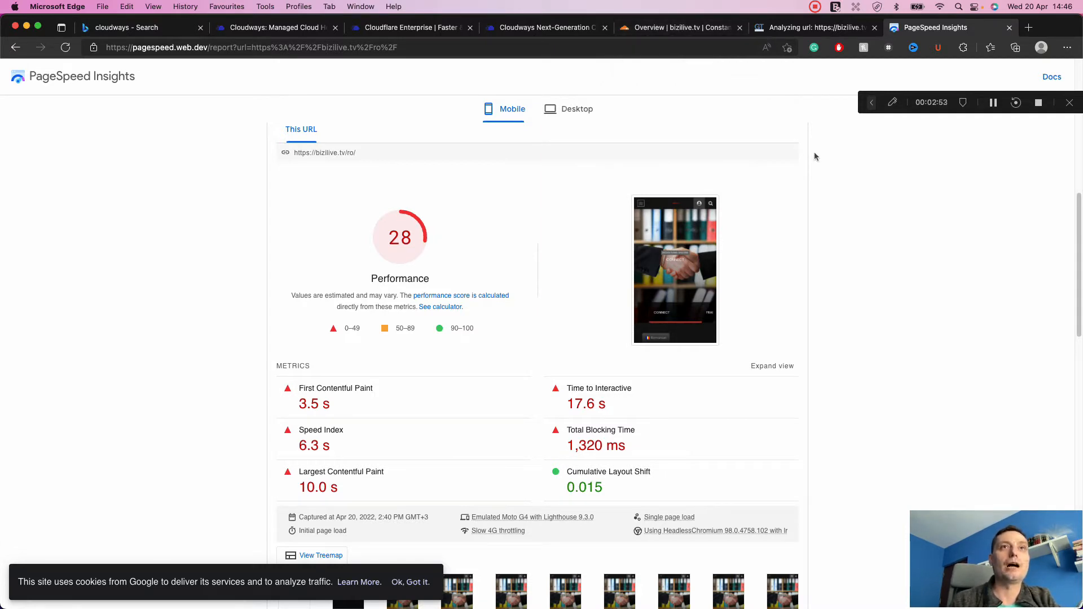
scroll(814, 151, "up", 5)
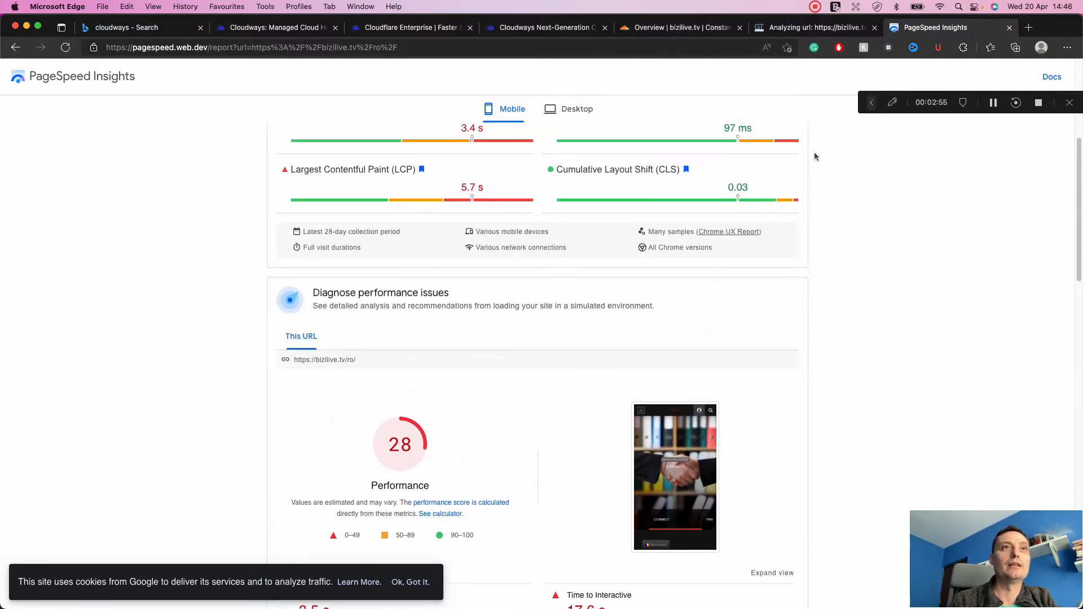
- Check the desktop results for bizilive.tv/ro in PageSpeed Insights, and return to the mobile results
left_click(590, 117)
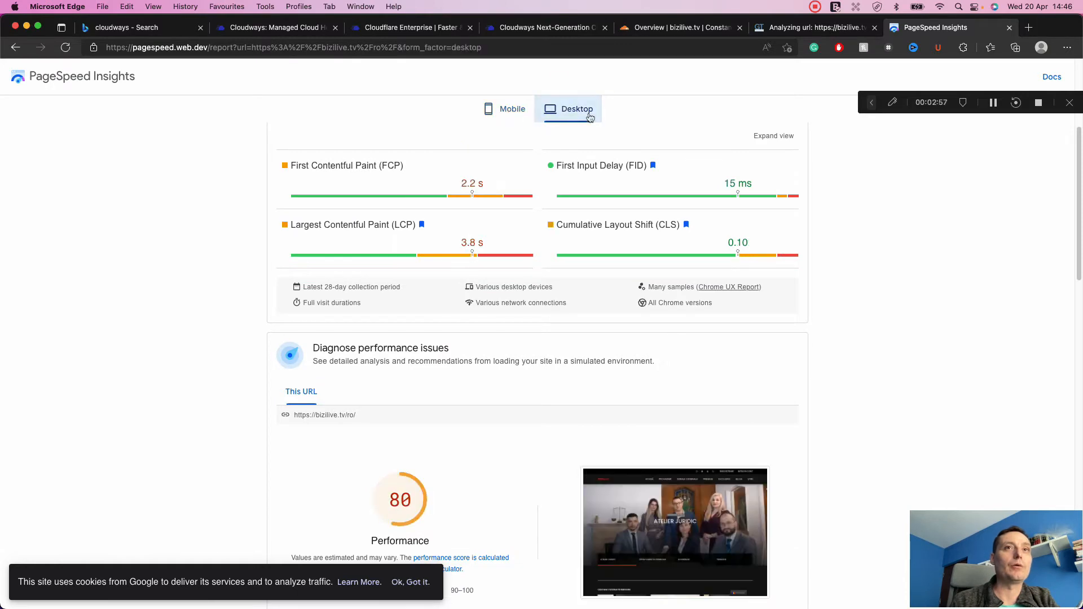
scroll(723, 161, "down", 4)
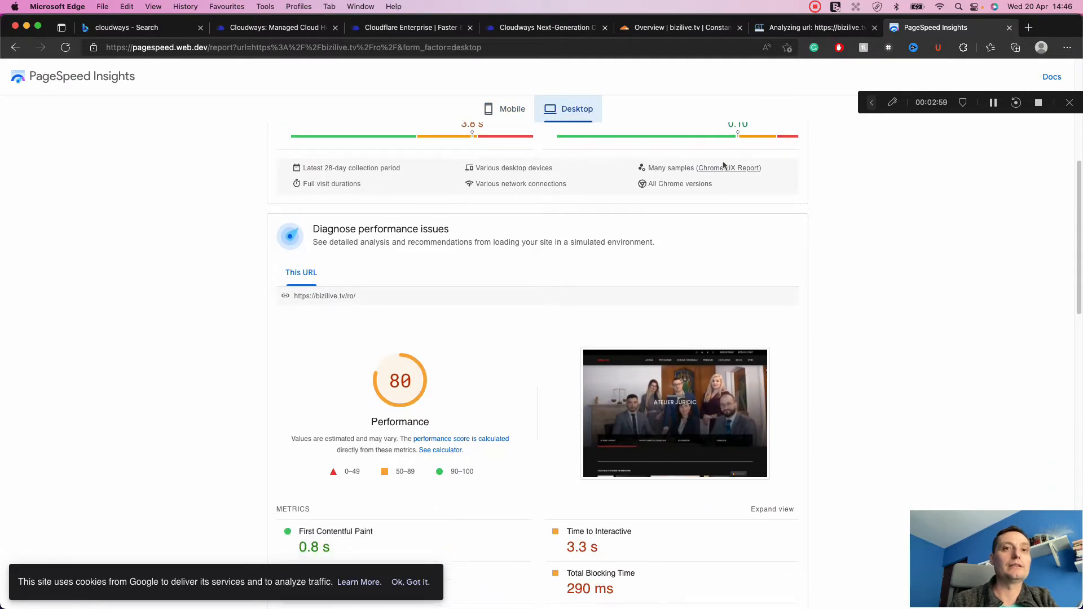
scroll(723, 161, "up", 1)
scroll(723, 161, "up", 6)
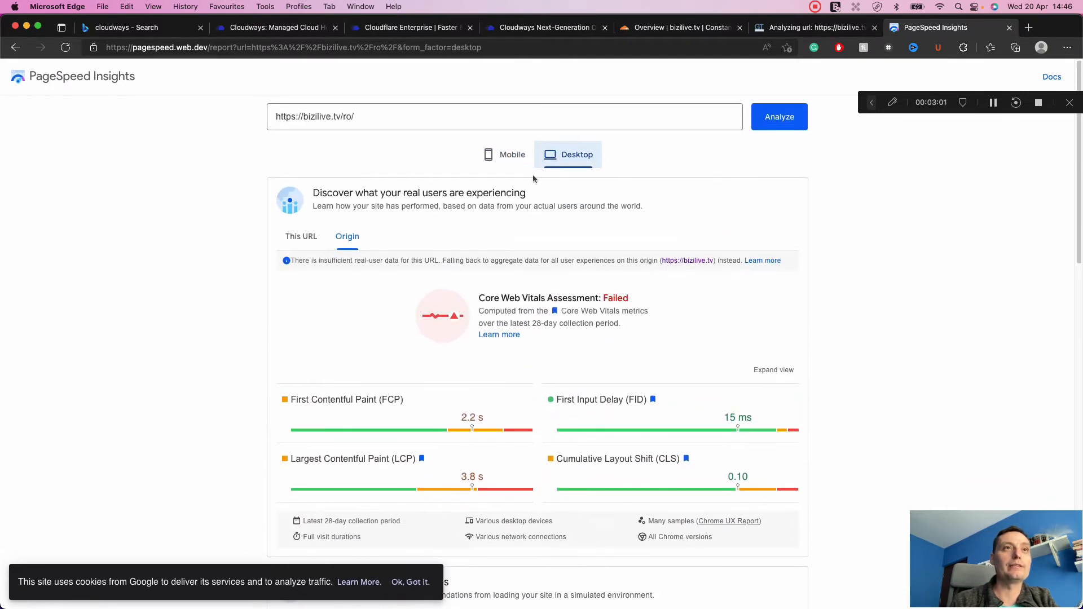
left_click(511, 161)
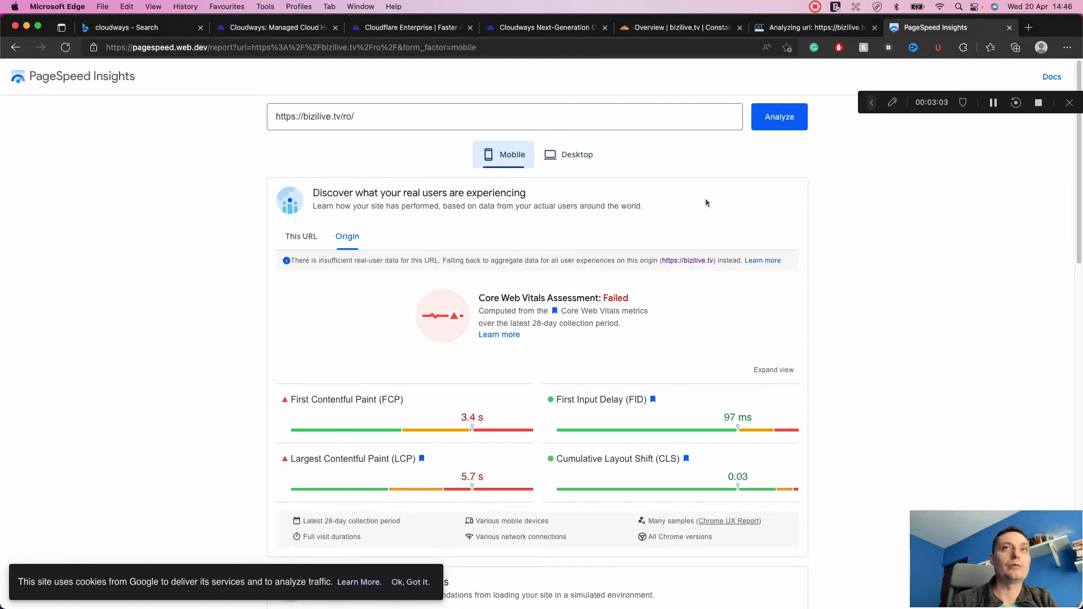
- Examine the grade, web vitals and speed visualization in the re-tested GTmetrix report for bizilive.tv/ro
left_click(811, 25)
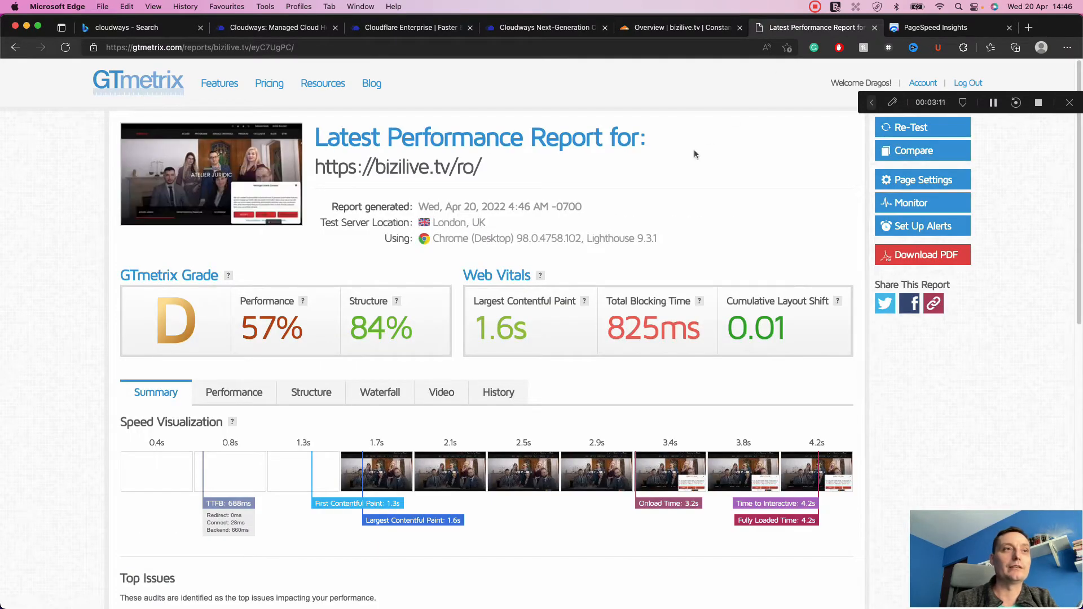
scroll(694, 150, "down", 2)
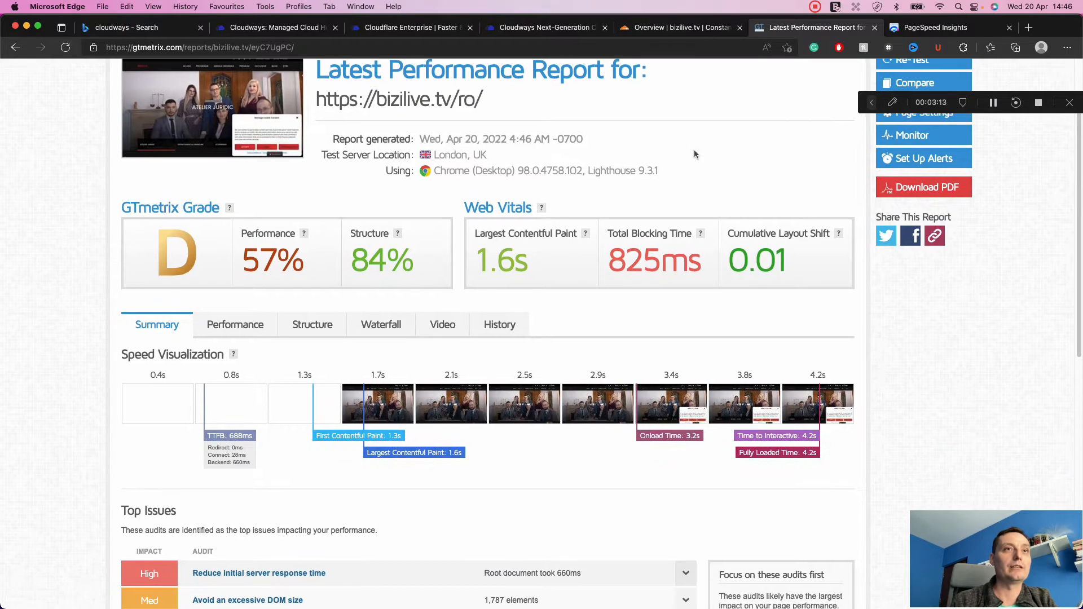
scroll(621, 220, "down", 1)
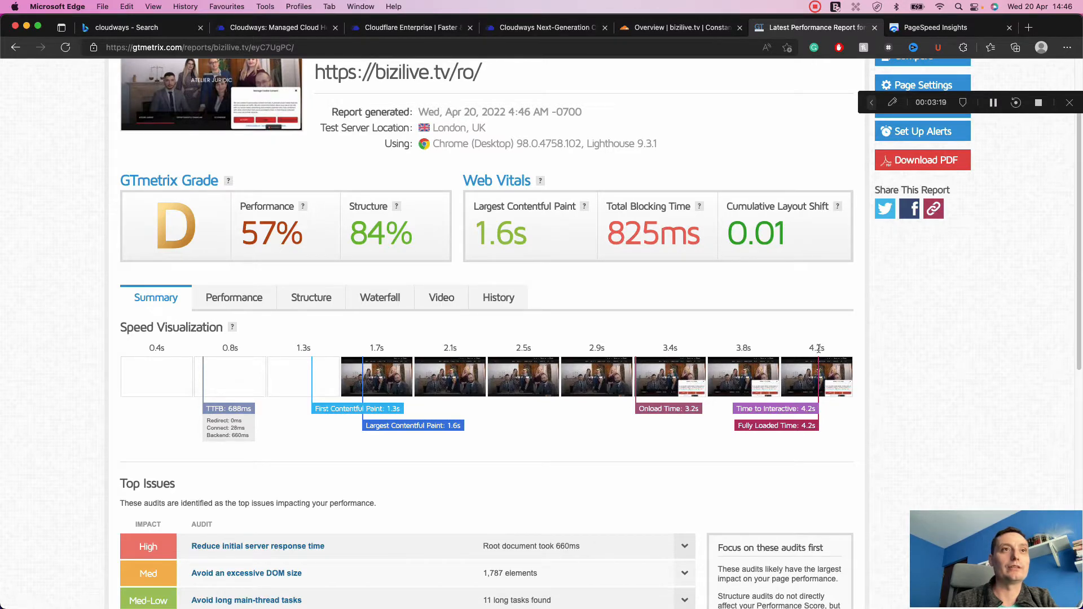
scroll(819, 348, "up", 2)
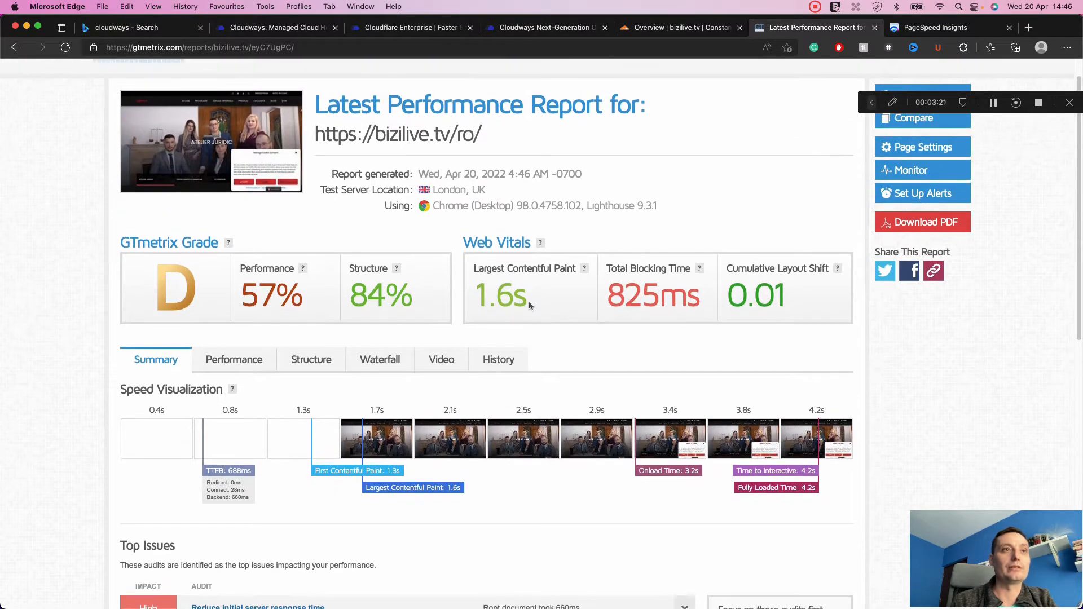
scroll(526, 293, "up", 1)
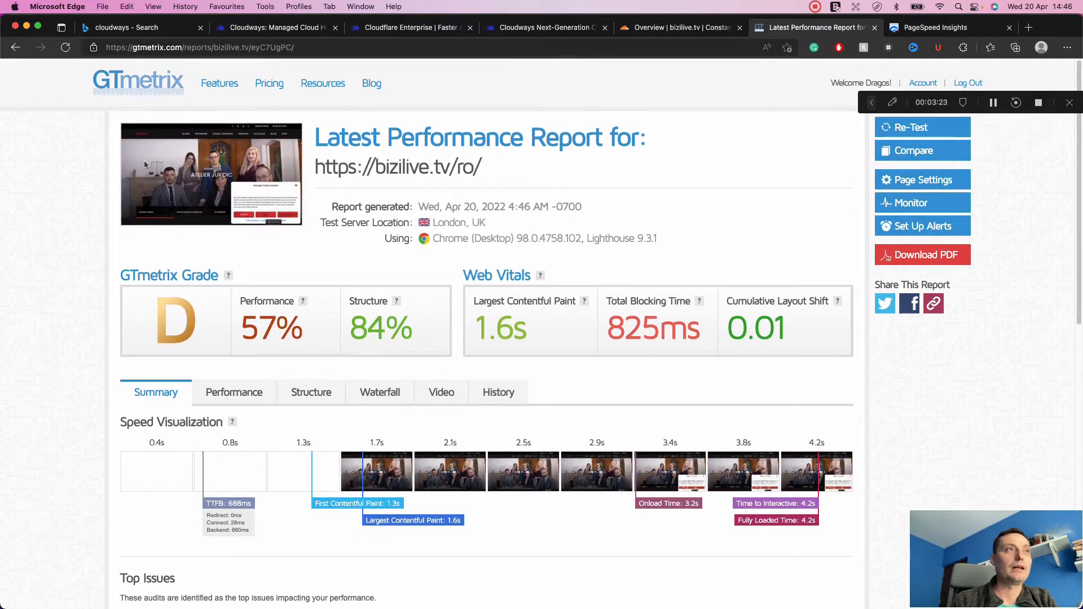
left_click(15, 48)
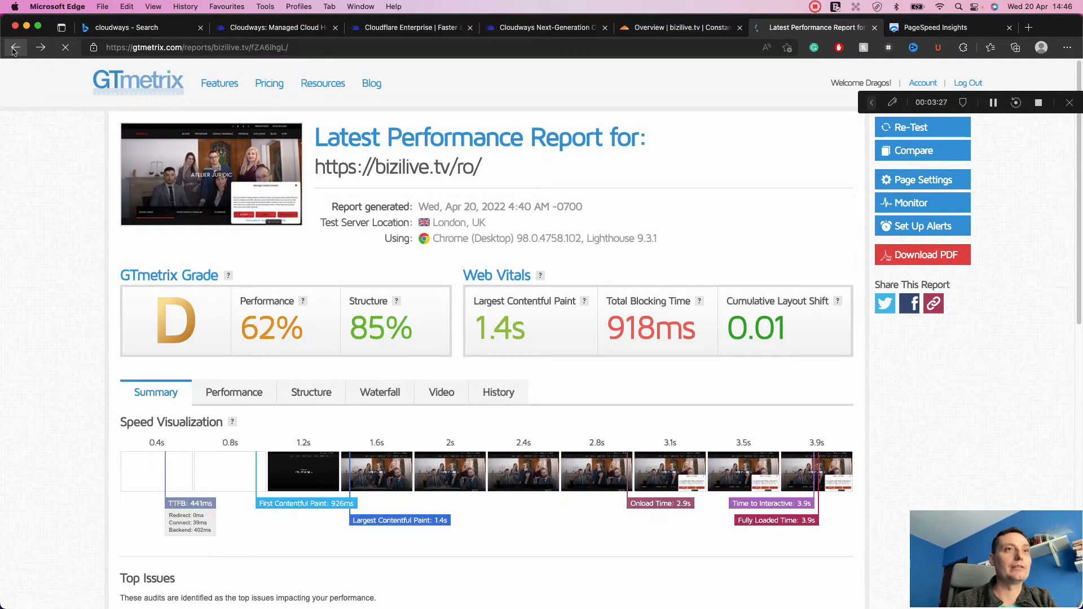
left_click(16, 48)
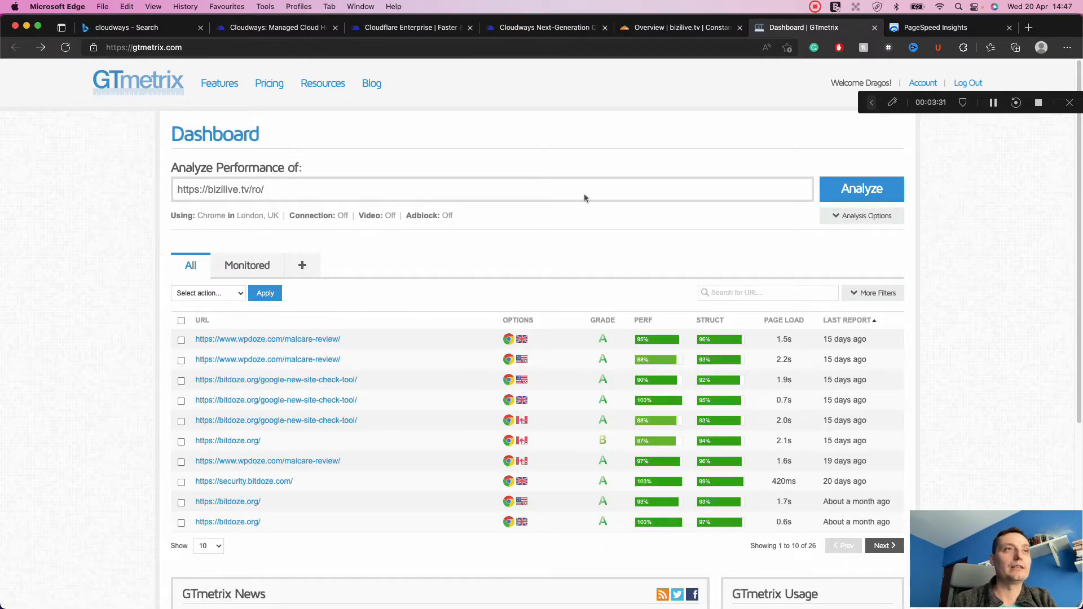
left_click(255, 216)
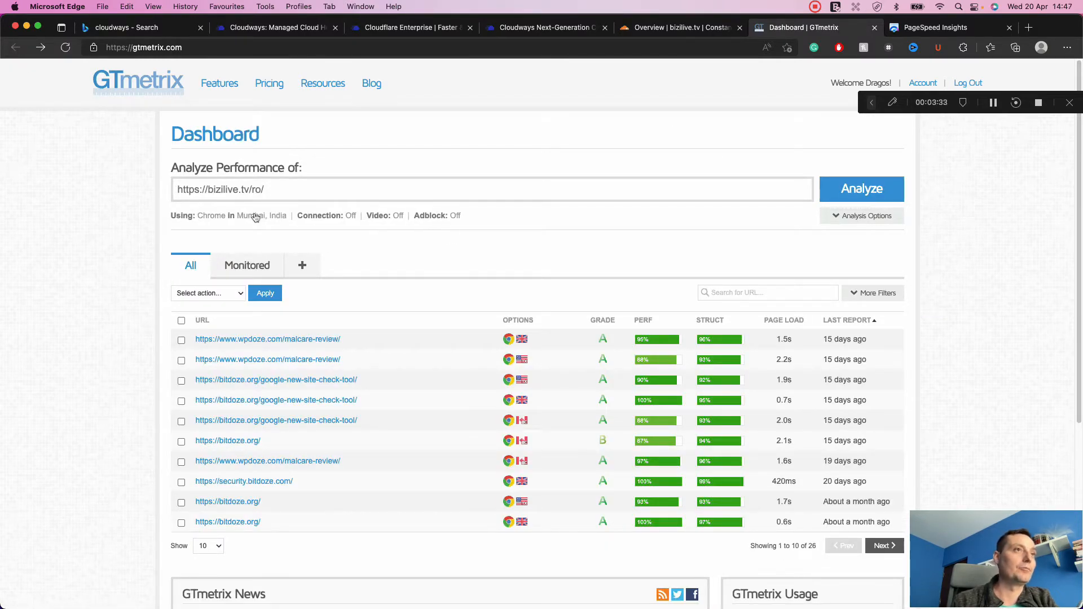
left_click(256, 216)
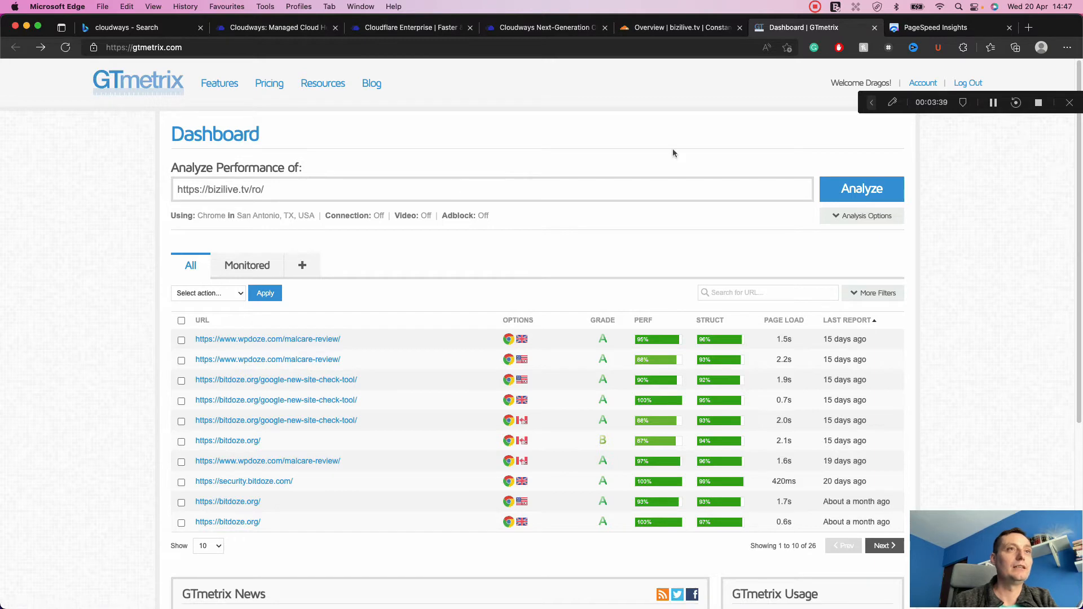
left_click(866, 186)
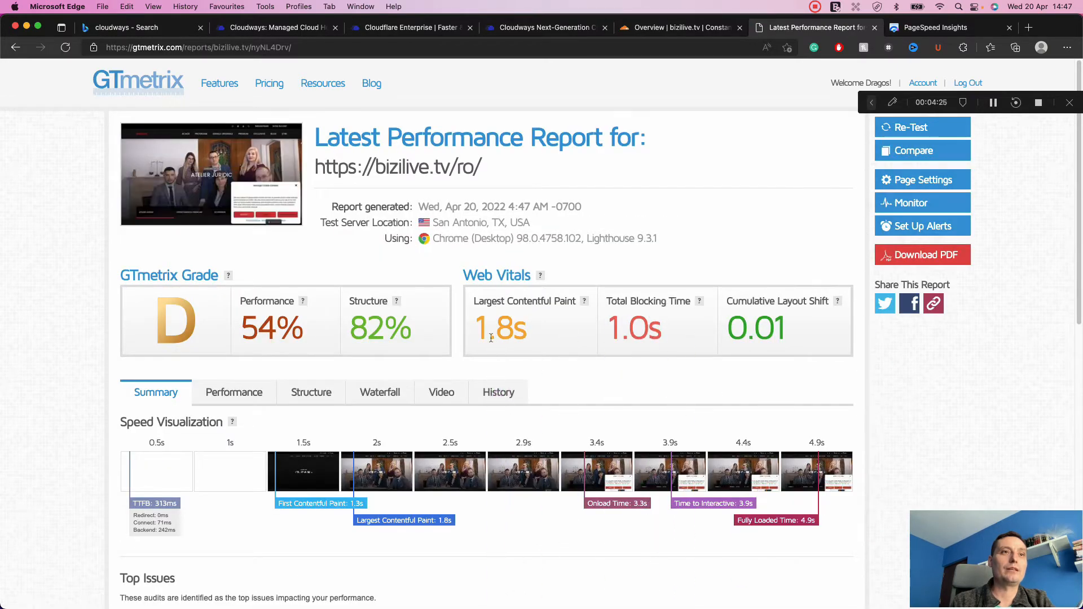
- Examine the San Antonio report's web vitals, speed visualization and top issues
scroll(491, 338, "down", 1)
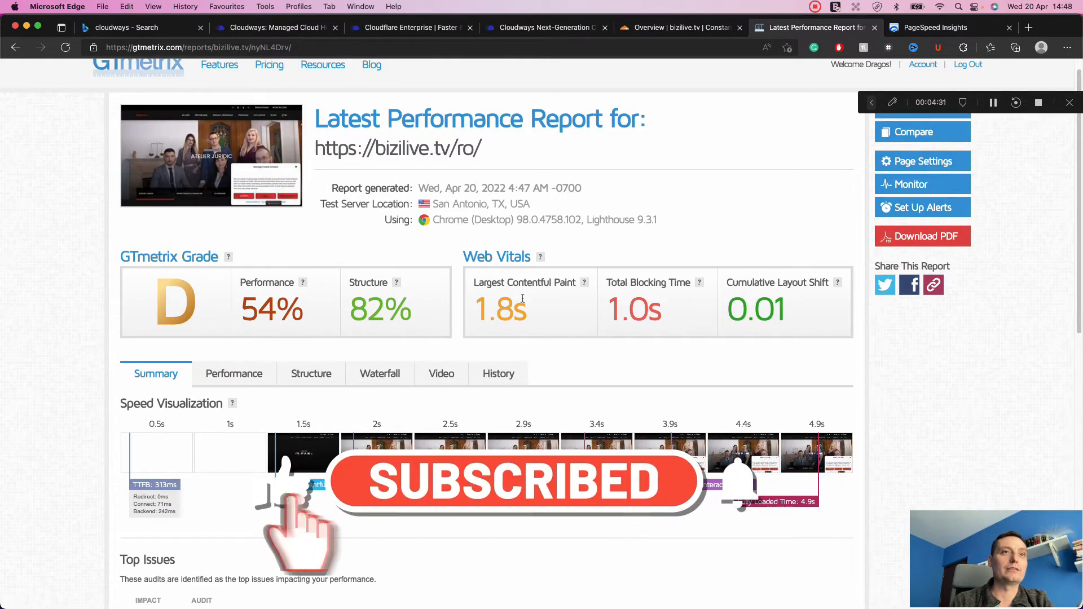
scroll(750, 254, "down", 5)
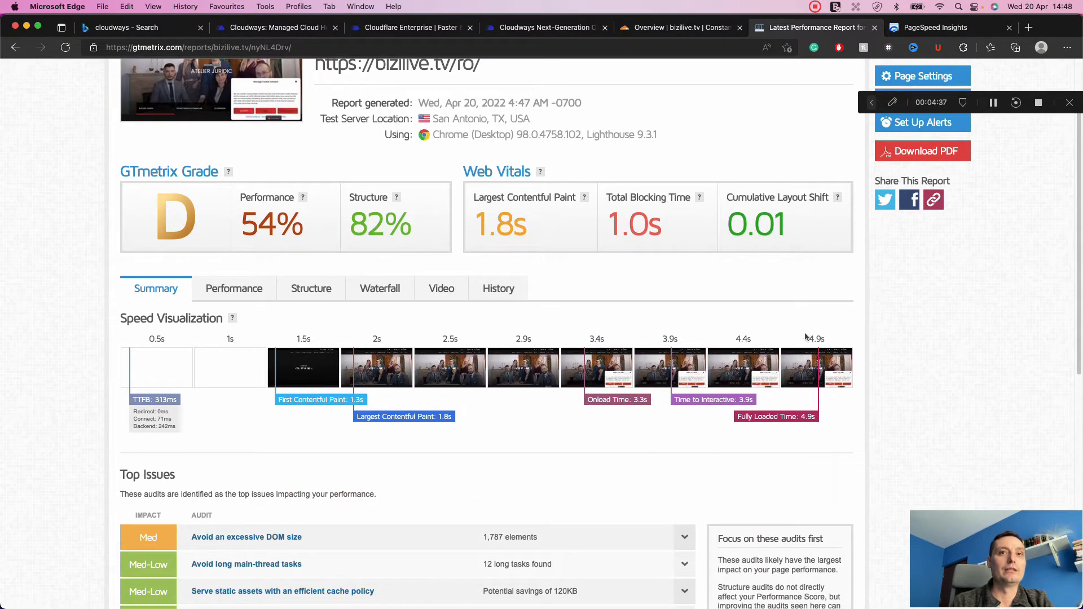
scroll(805, 337, "up", 4)
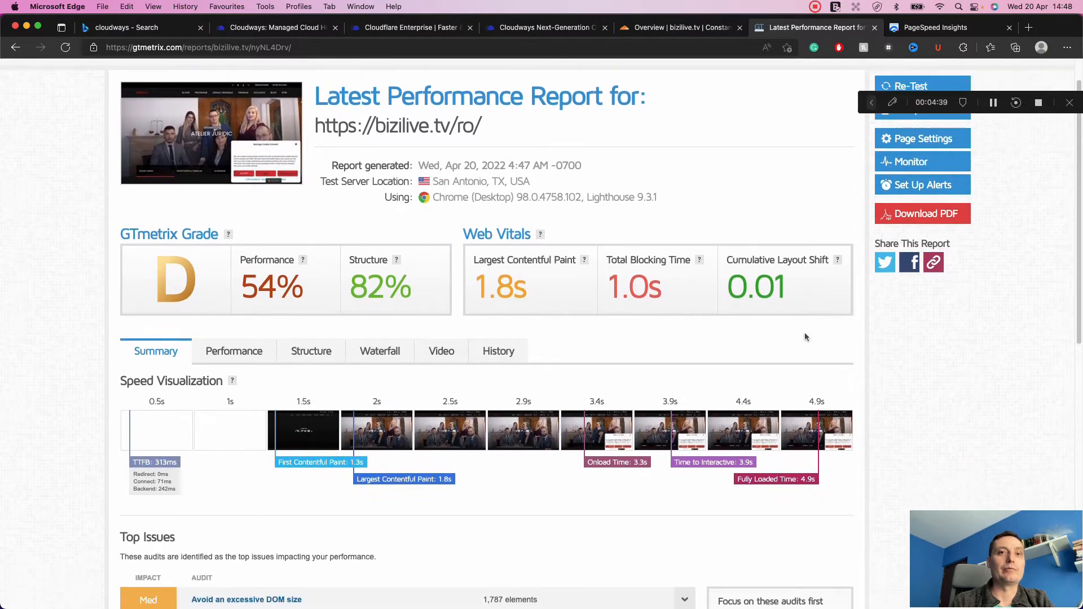
scroll(806, 337, "down", 3)
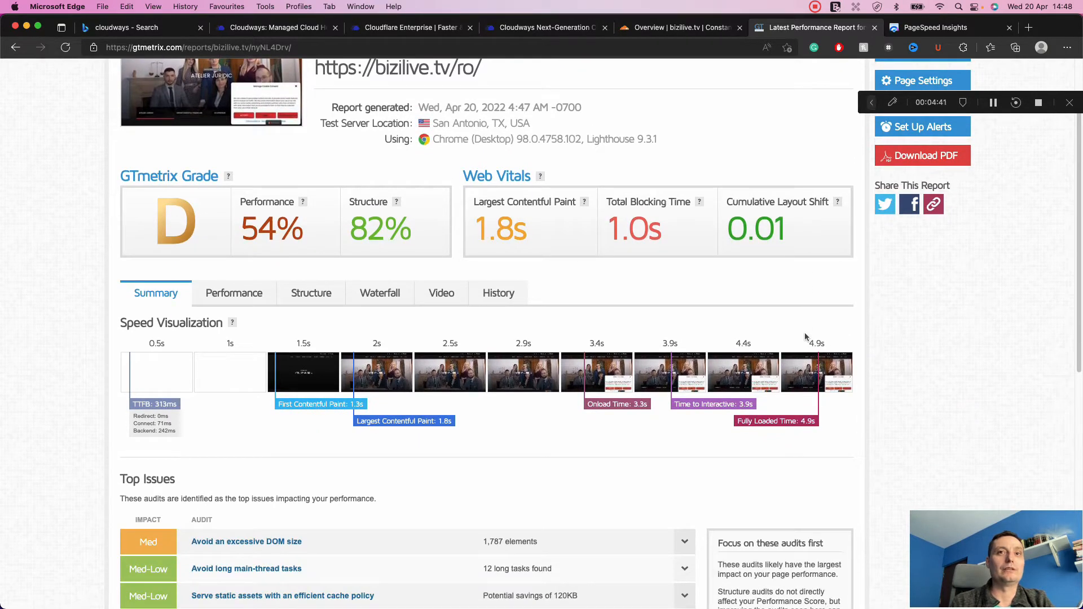
scroll(805, 336, "up", 2)
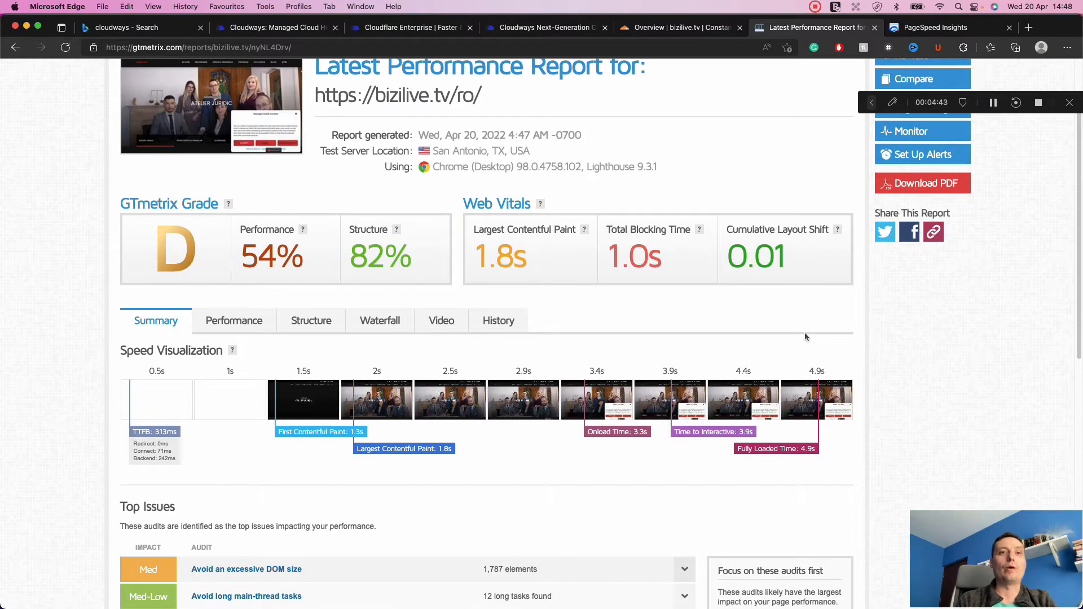
scroll(805, 337, "up", 5)
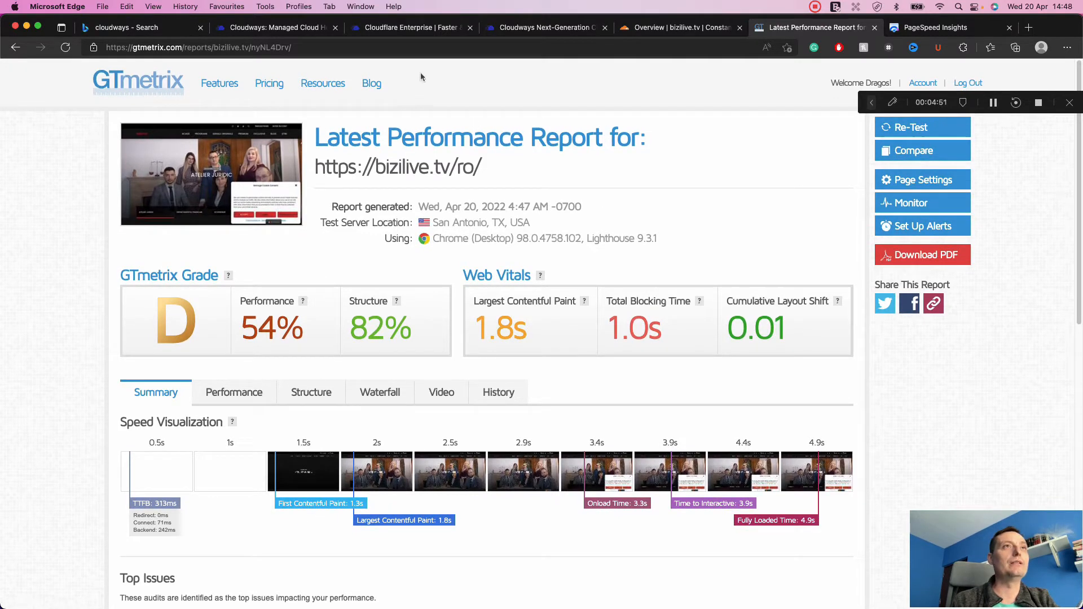
- Switch to the Cloudways platform and enable Cloudflare Enterprise for the domain bizilive.tv
left_click(297, 29)
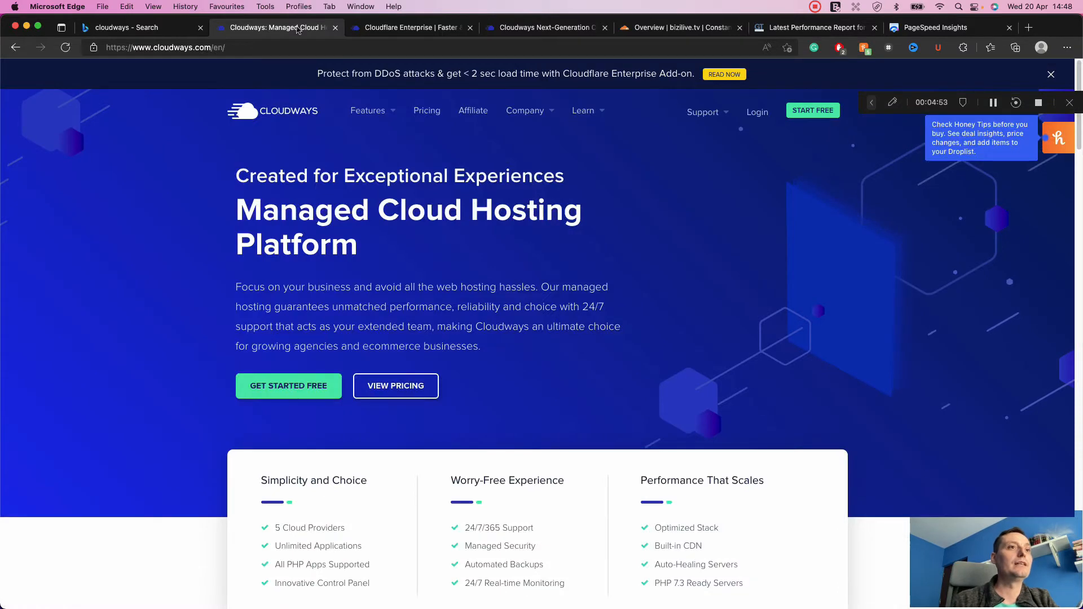
left_click(533, 29)
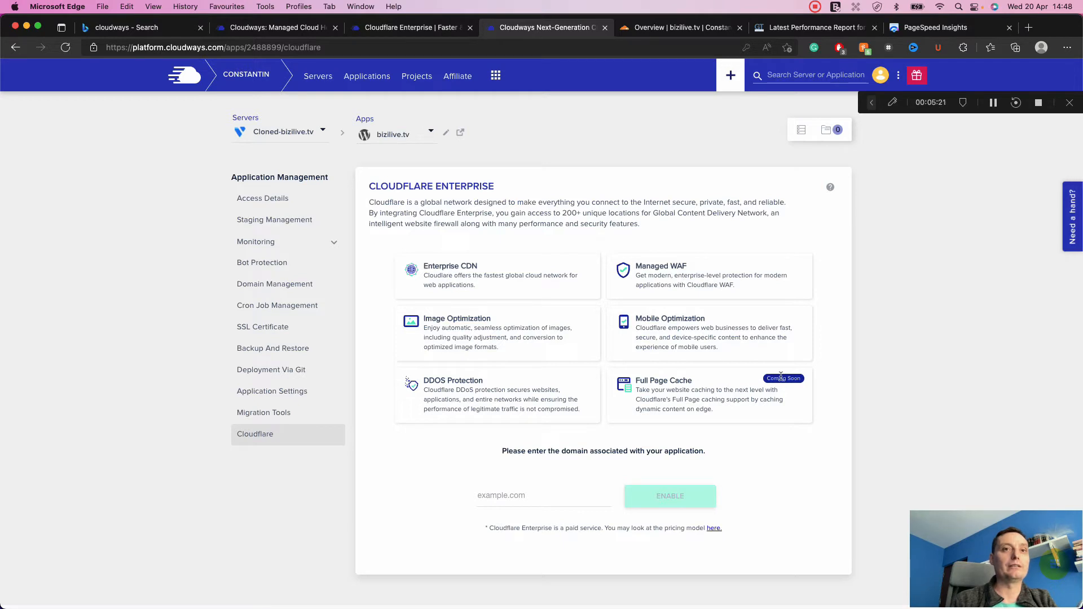
left_click(526, 501)
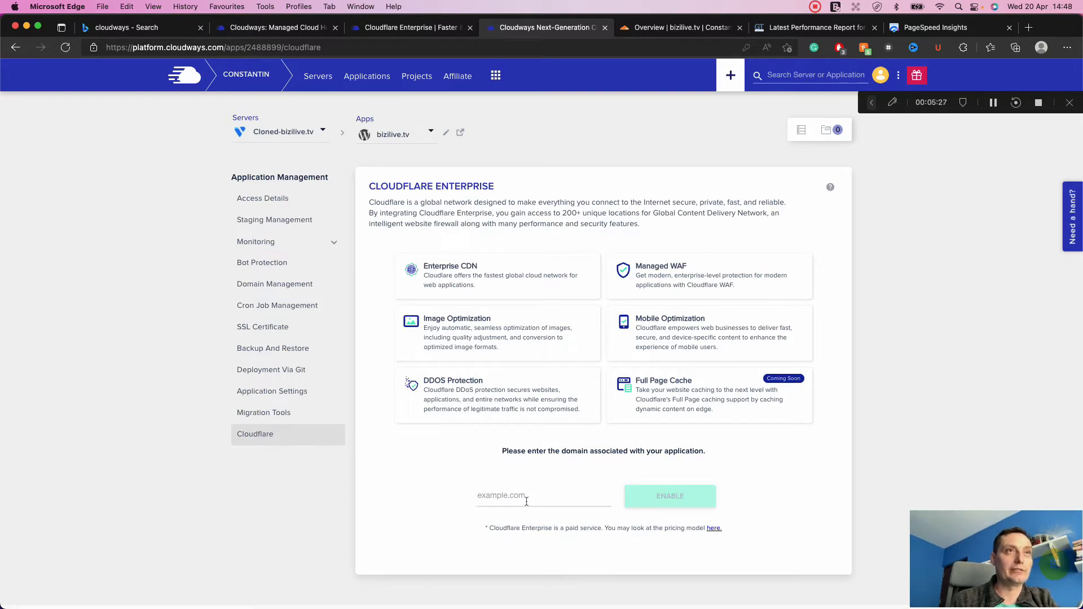
type("bizi")
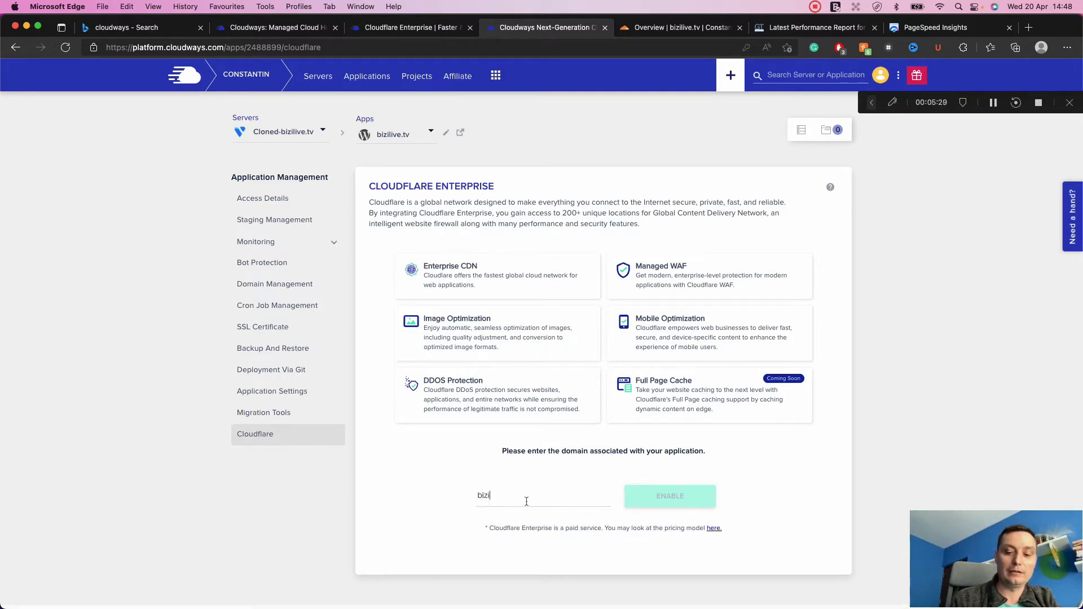
type("live.")
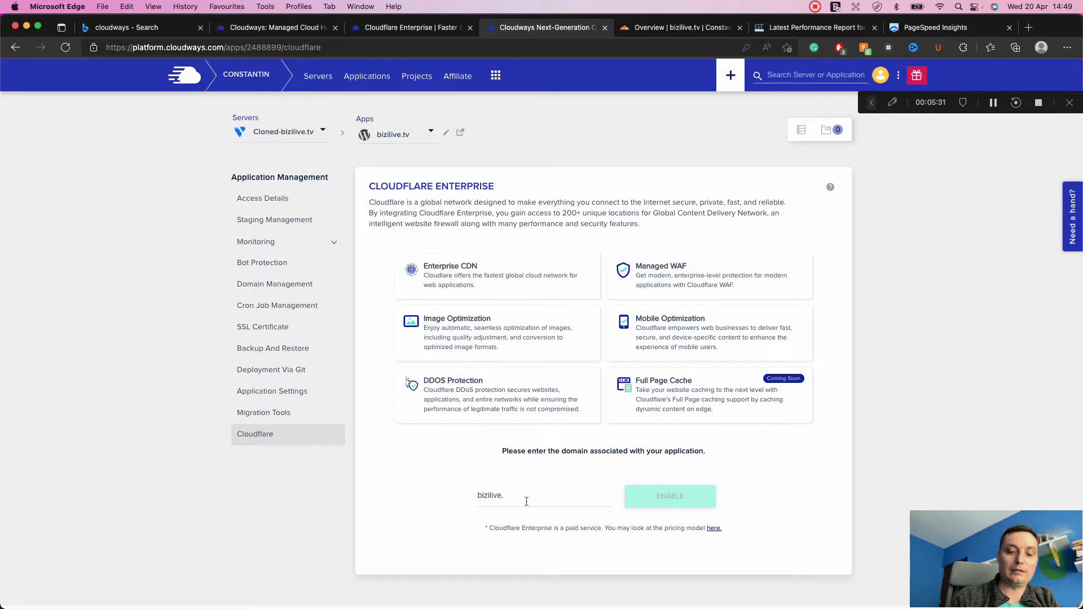
type("tv")
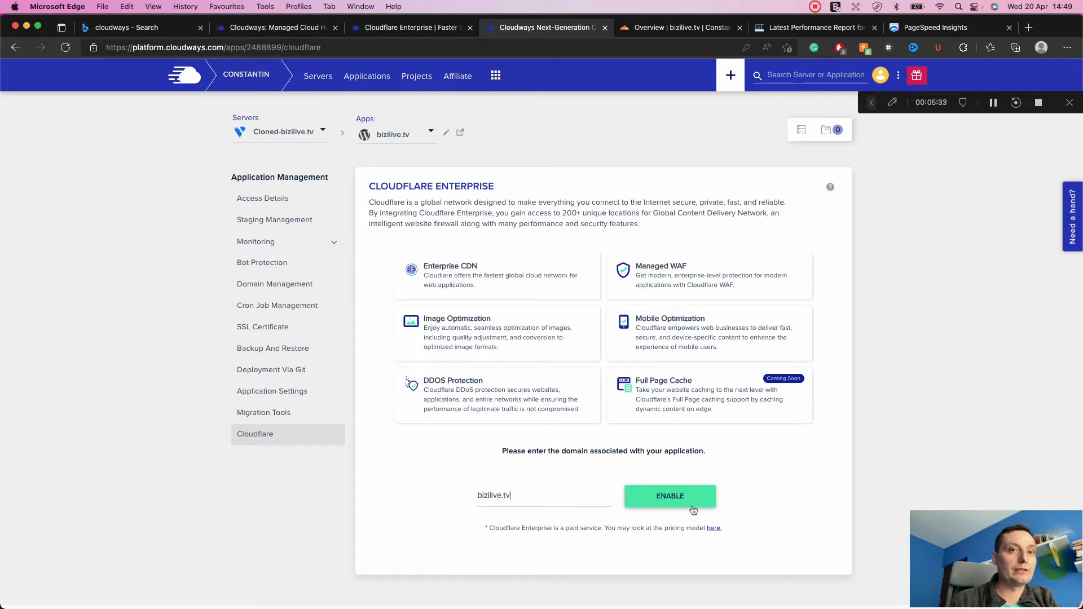
left_click(684, 502)
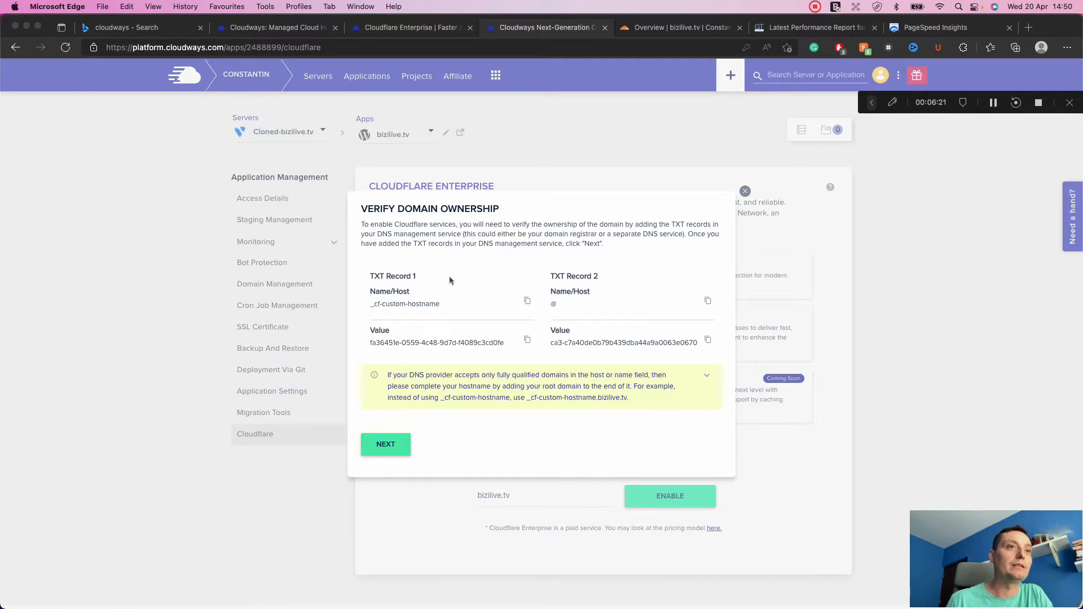
- Copy the host name of TXT Record 1, and open bizilive.tv's DNS records in the Cloudflare dashboard
left_click(527, 302)
left_click(527, 303)
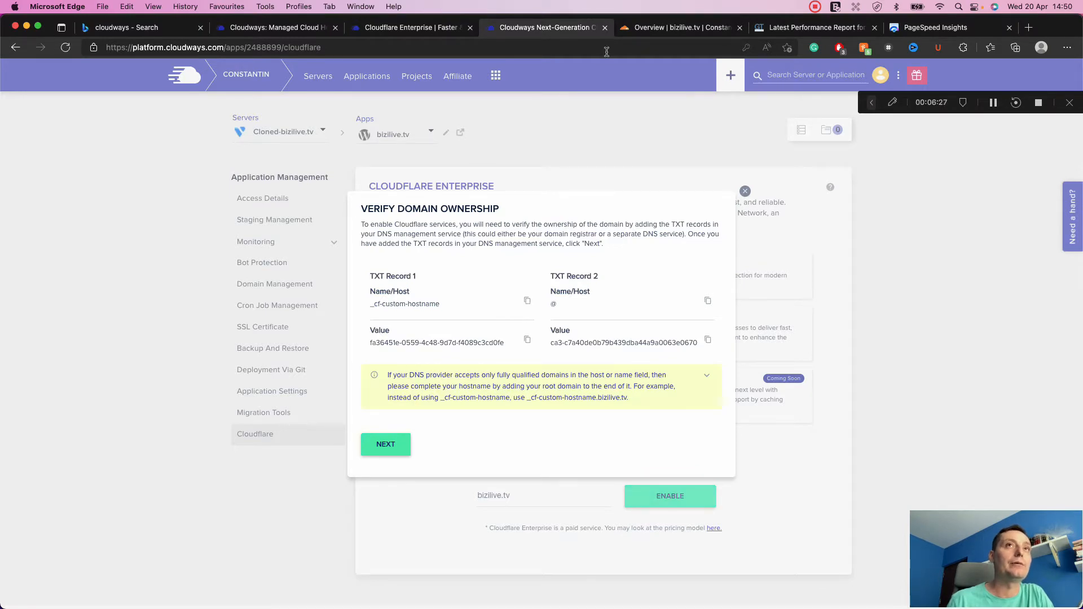
left_click(648, 26)
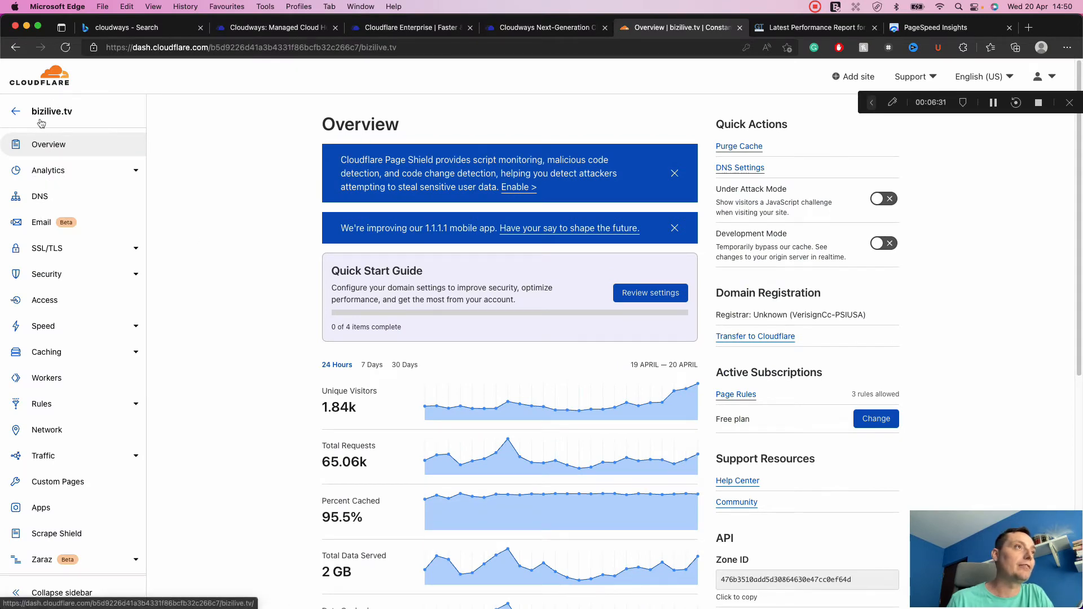
left_click(61, 196)
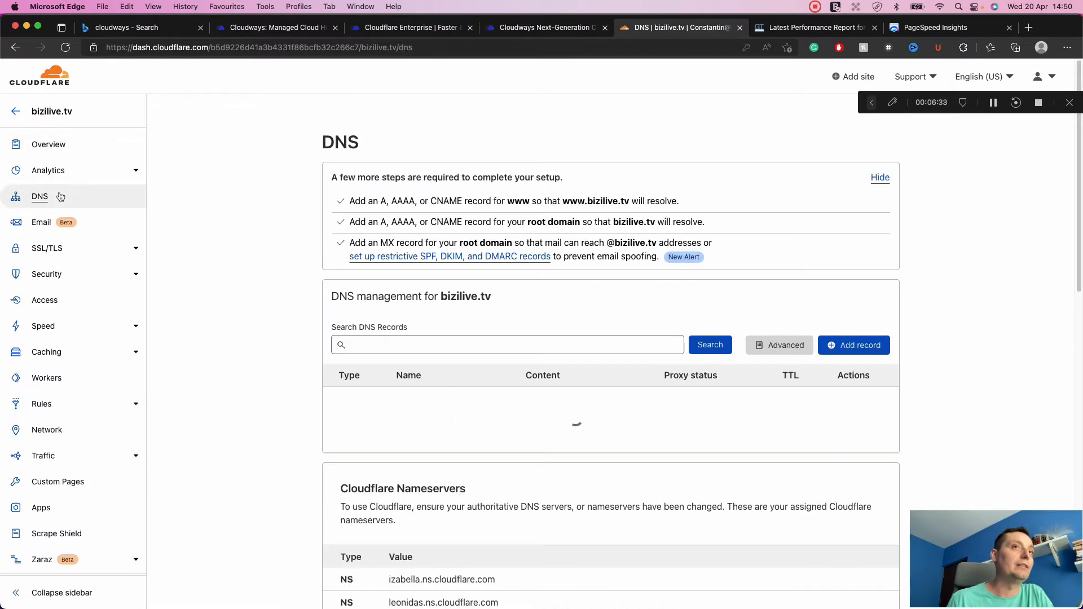
scroll(451, 213, "down", 5)
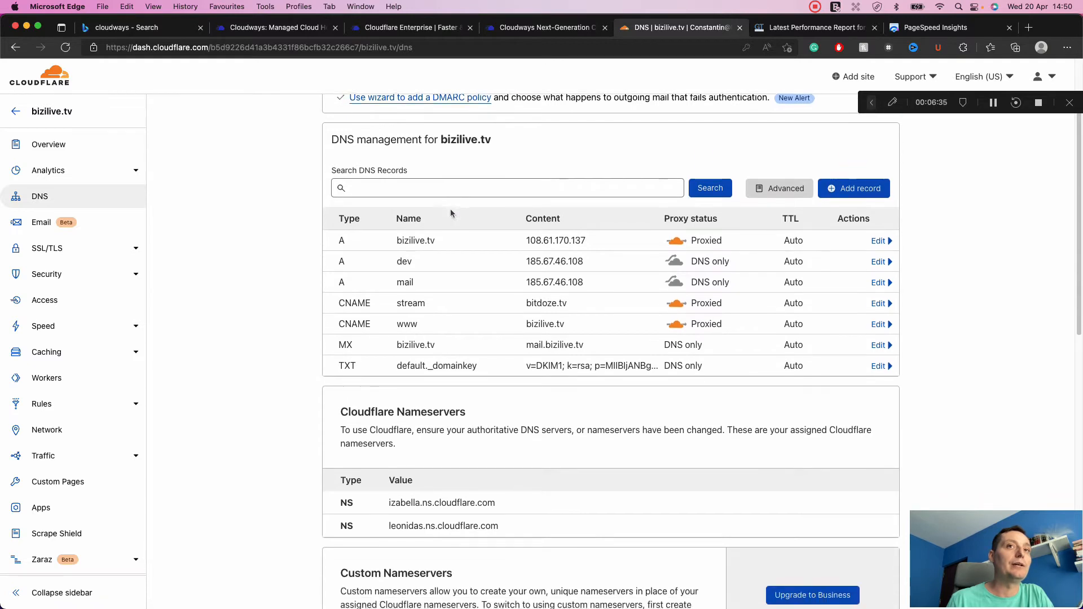
left_click(452, 212)
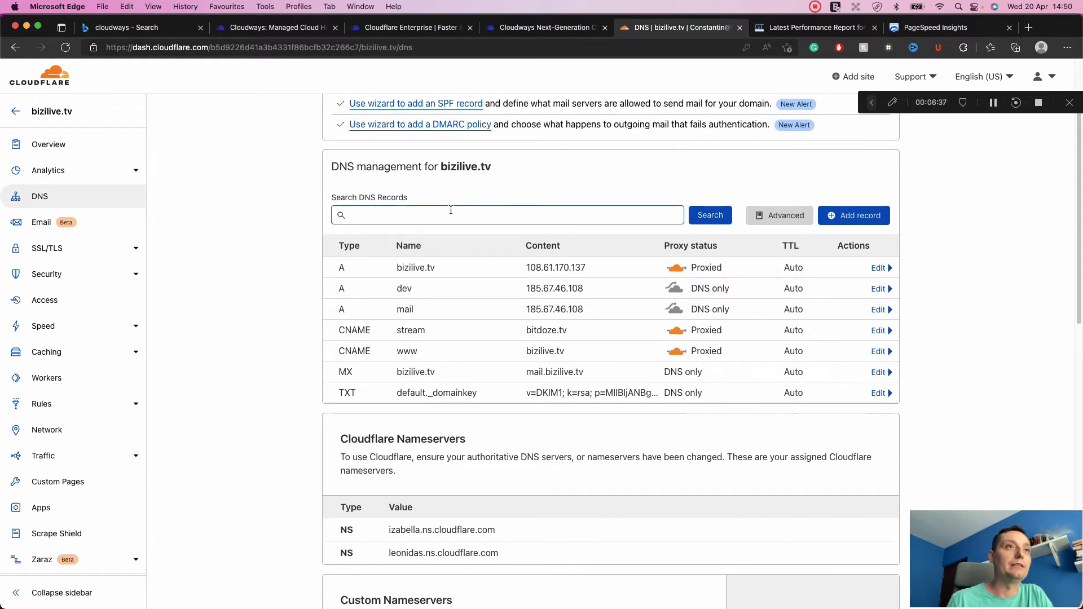
- Start a new DNS record of type TXT with the name _cf-custom-hostname
left_click(857, 216)
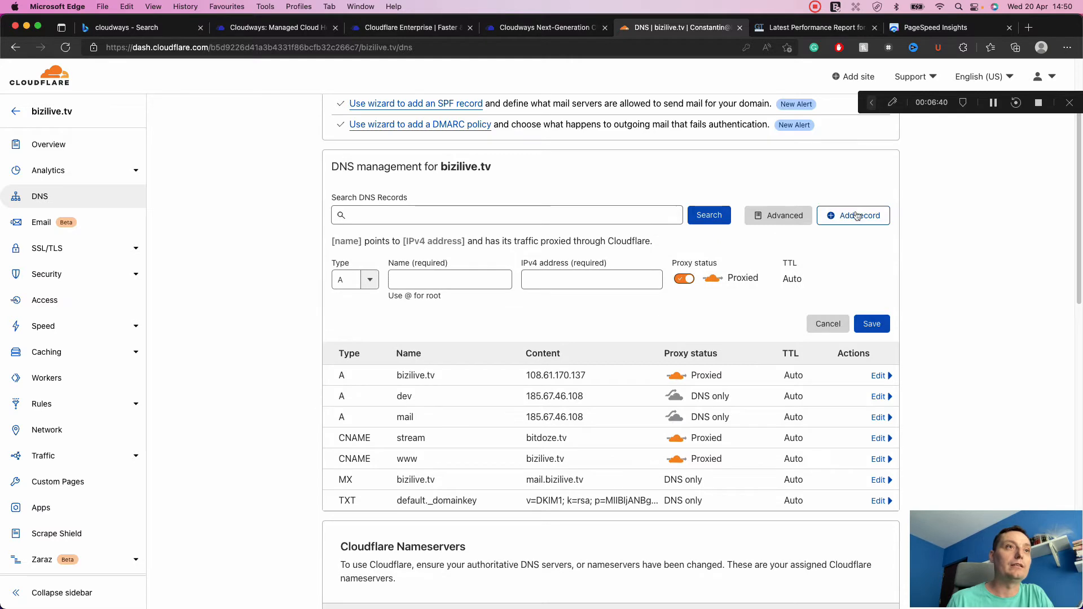
left_click(369, 287)
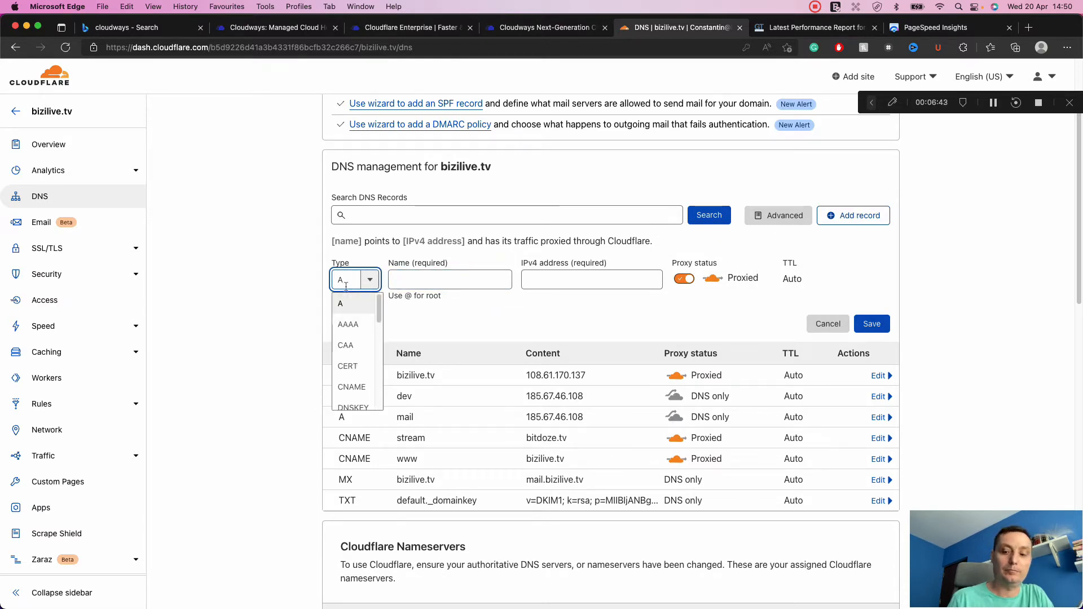
double_click(346, 286)
type("txt")
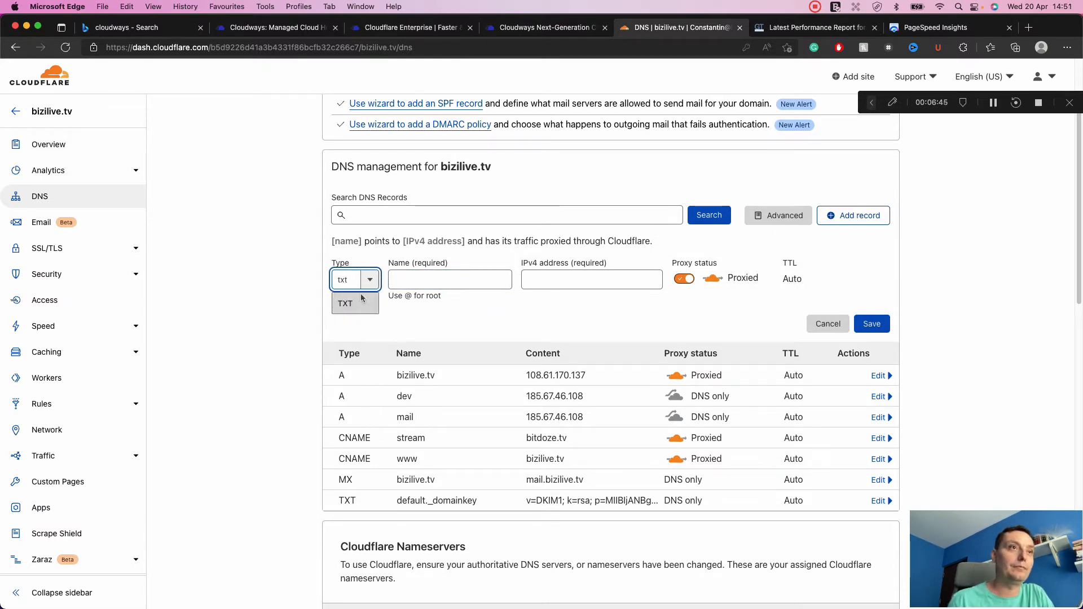
left_click(362, 302)
left_click(415, 282)
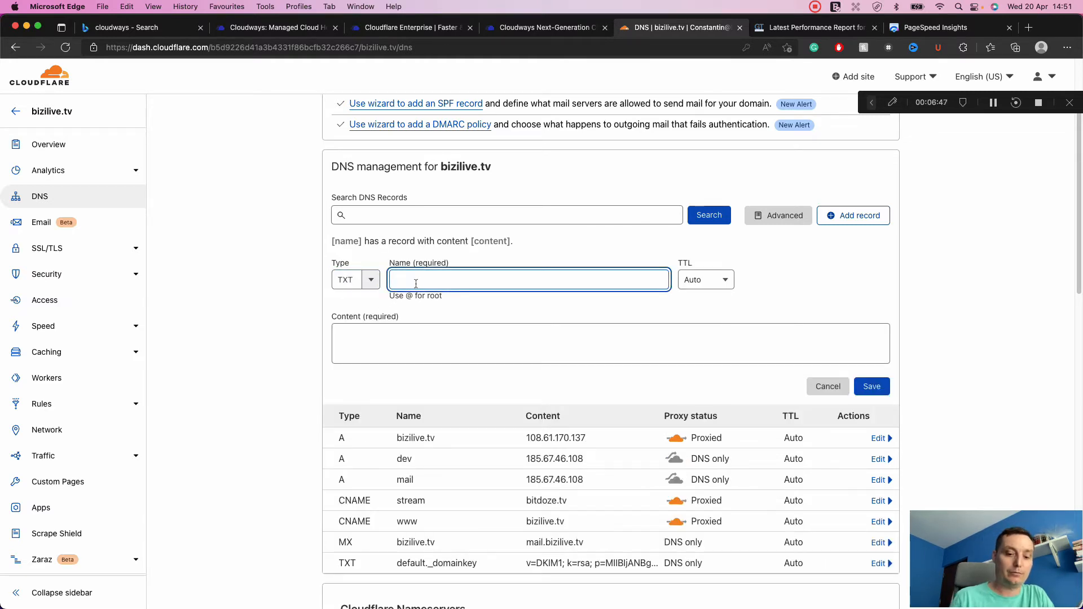
key("super+v")
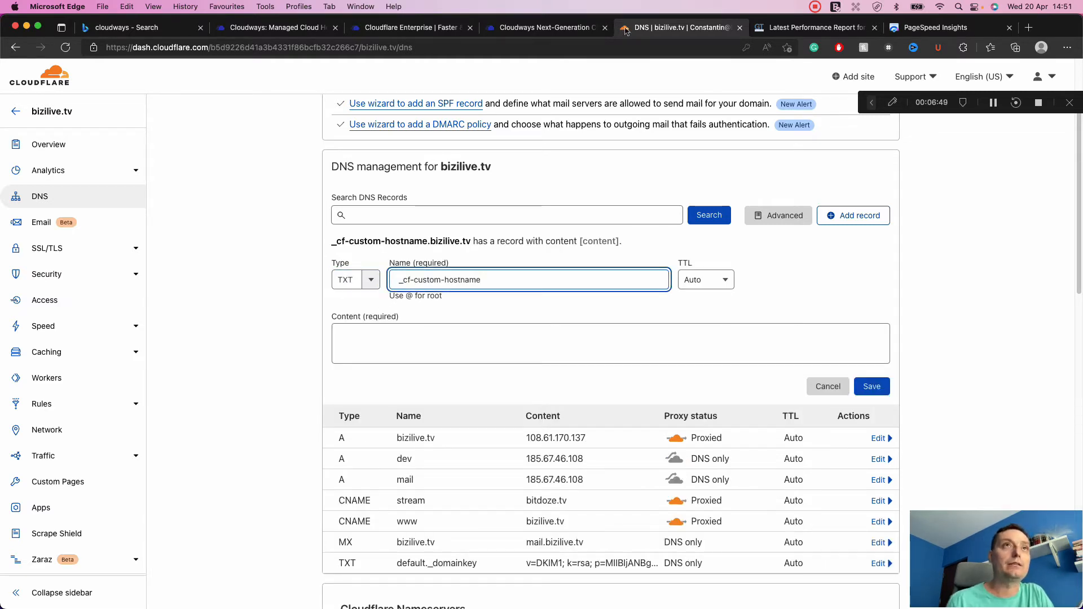
- Copy the TXT Record 1 verification value from Cloudways into the _cf-custom-hostname record's content, and save the record
left_click(571, 28)
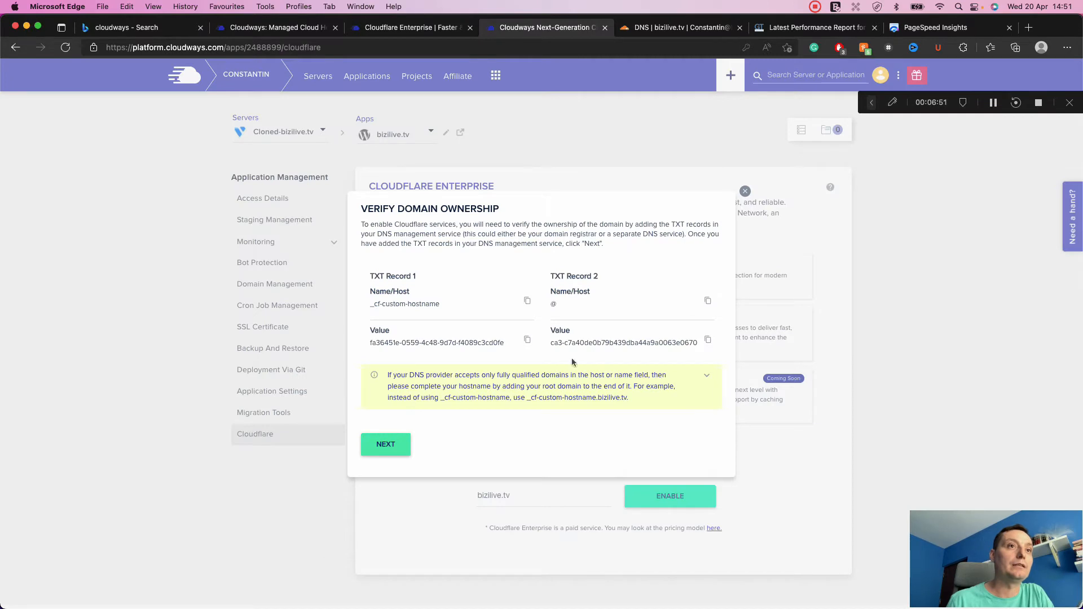
left_click(528, 341)
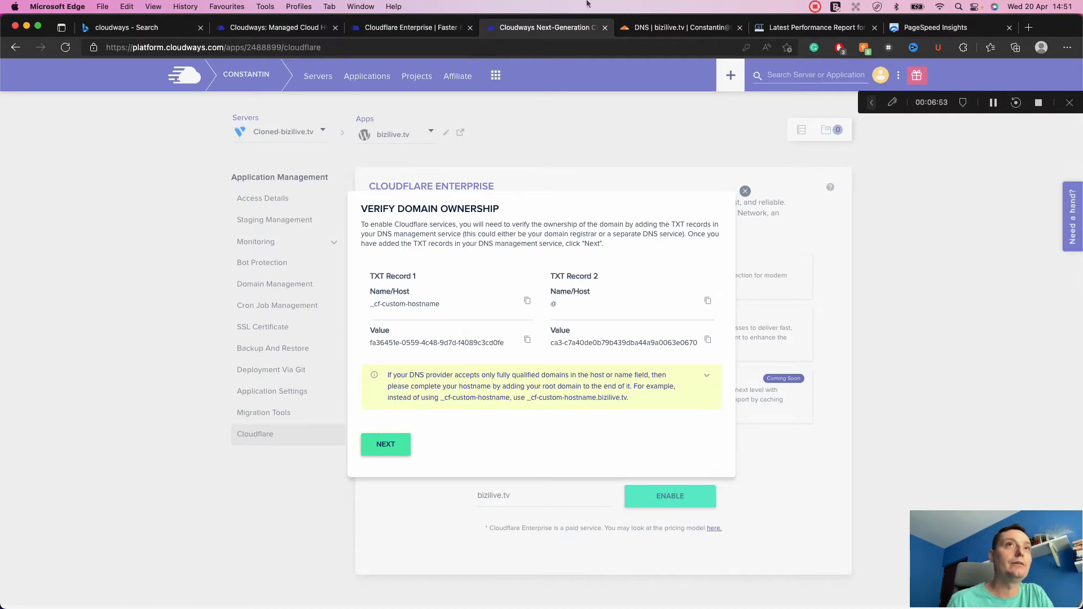
left_click(656, 26)
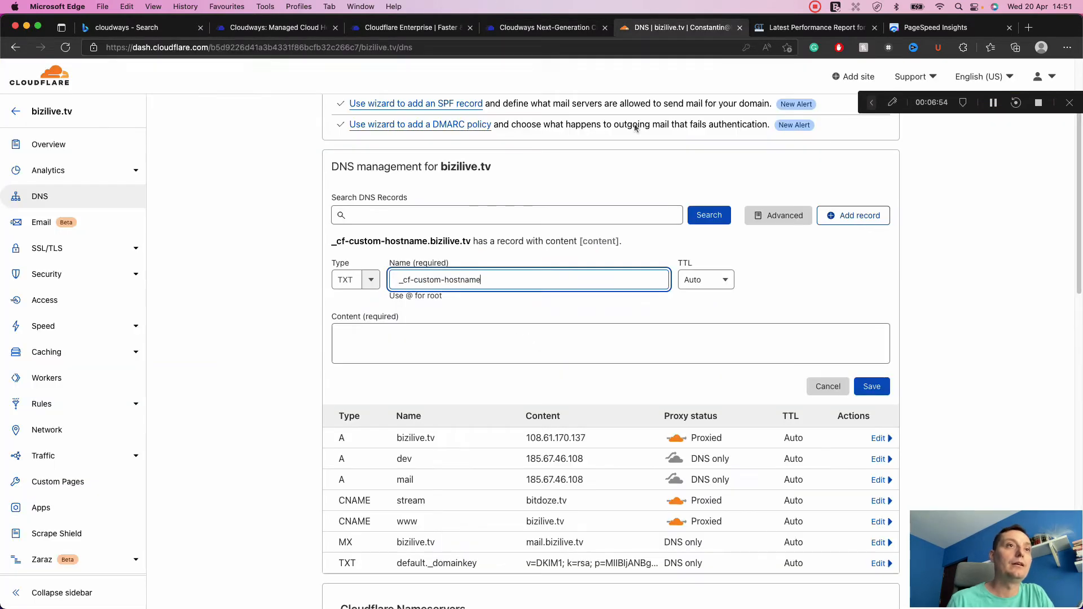
left_click(530, 359)
key("super+v")
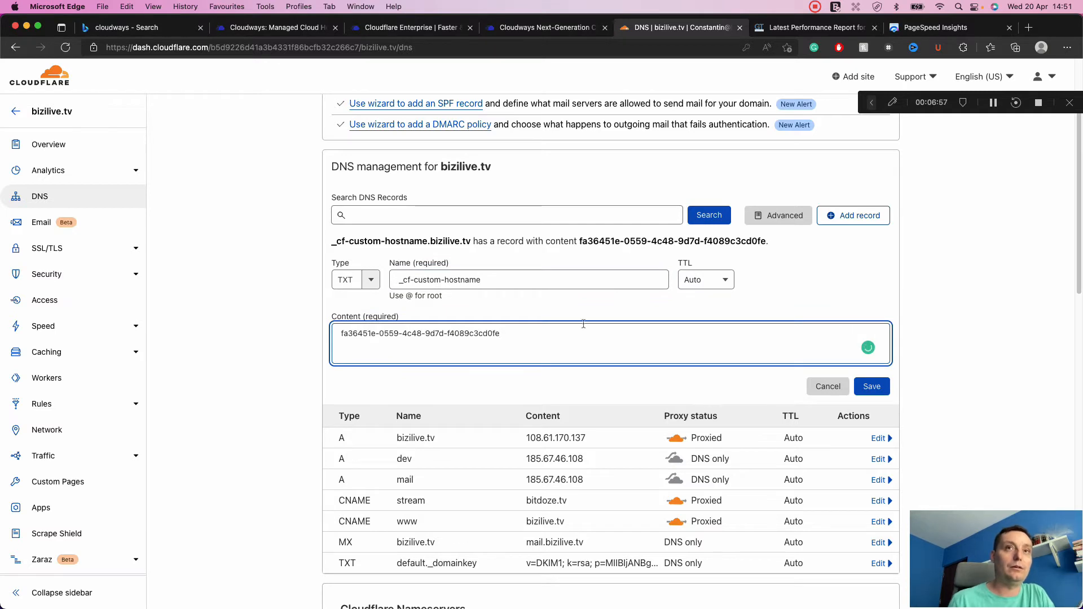
left_click(874, 388)
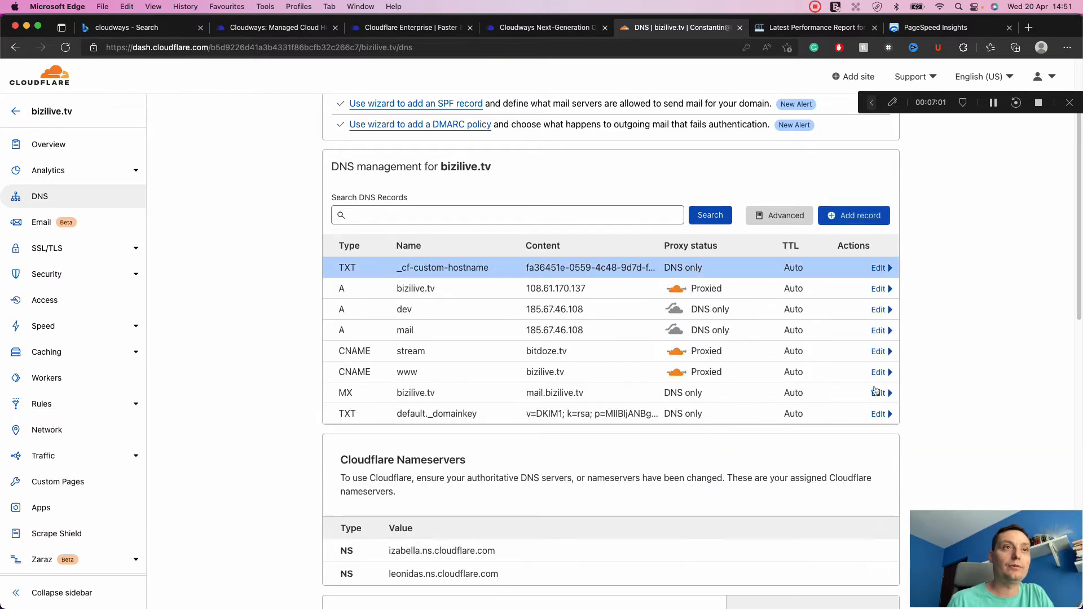
- Start another DNS record of type TXT with the name @ for the root domain
left_click(850, 214)
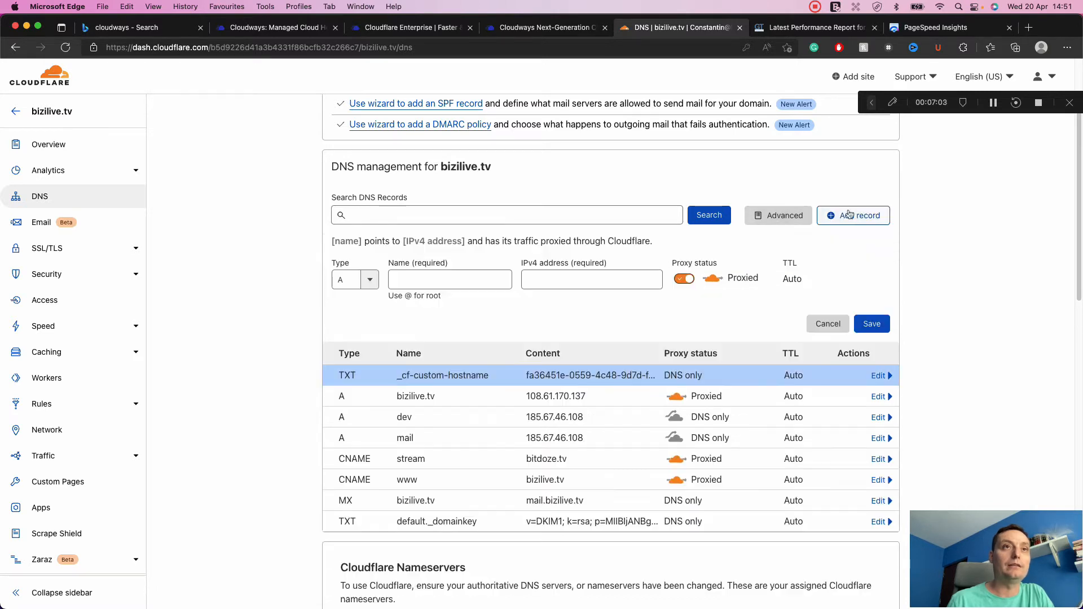
left_click(342, 282)
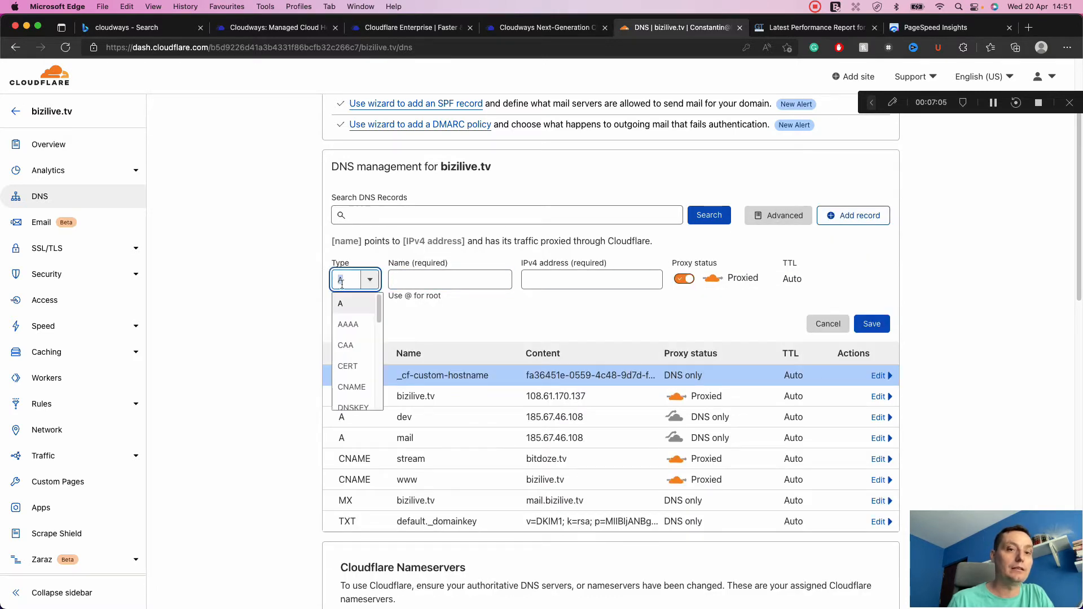
type("tx")
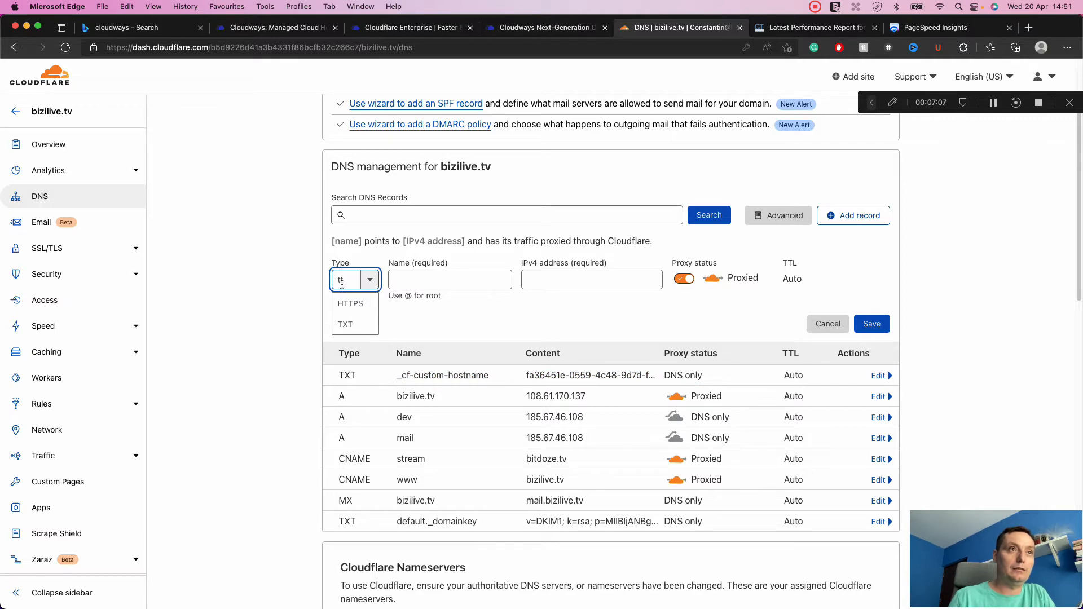
left_click(347, 326)
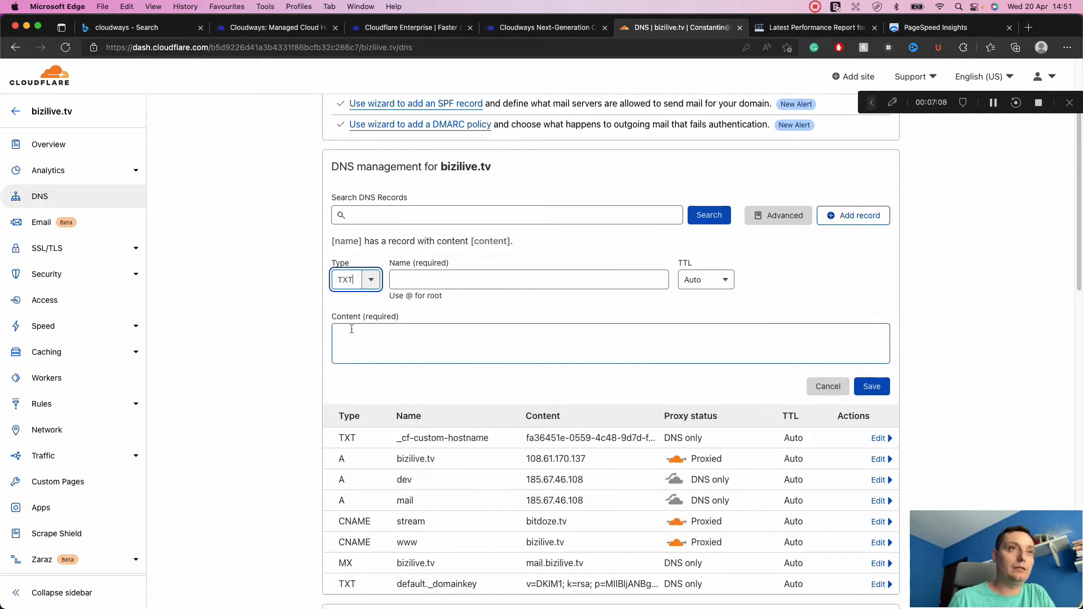
left_click(439, 279)
type("@")
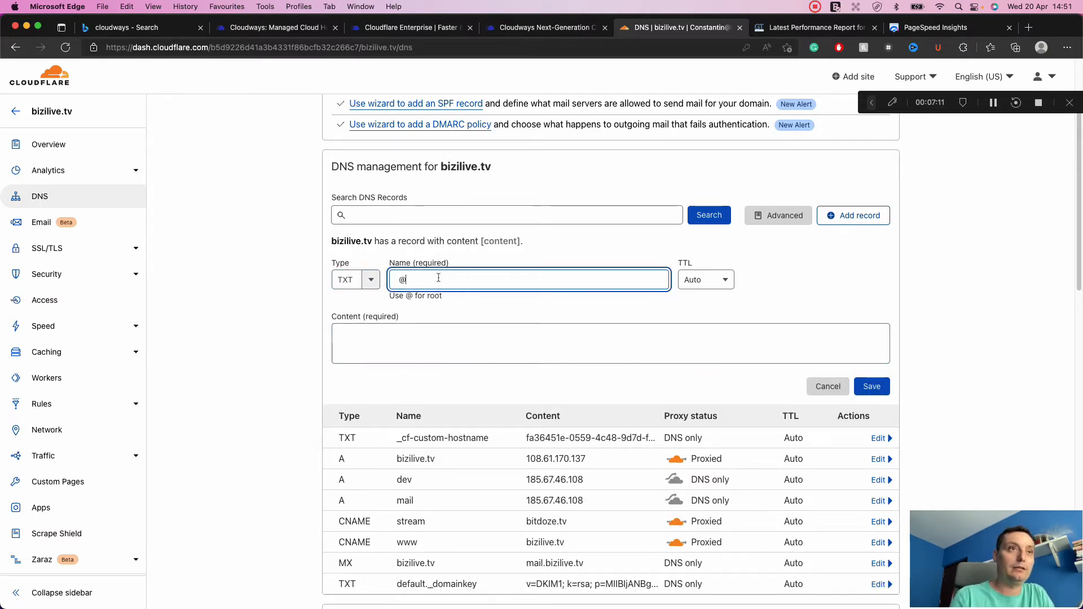
- Copy the TXT Record 2 verification value from Cloudways into the root record's content, and save the record
left_click(564, 28)
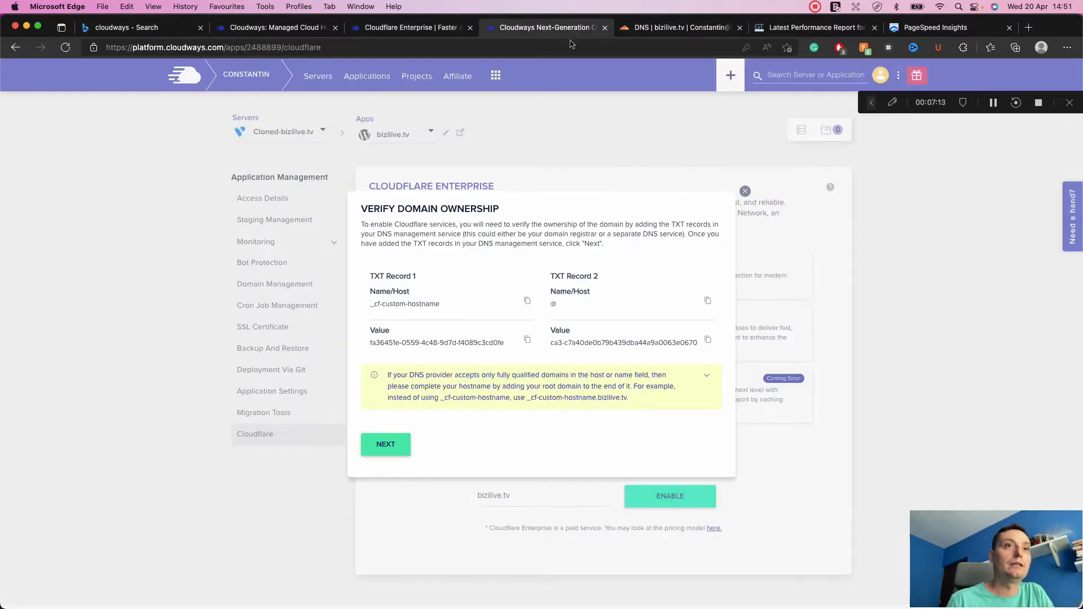
left_click(708, 341)
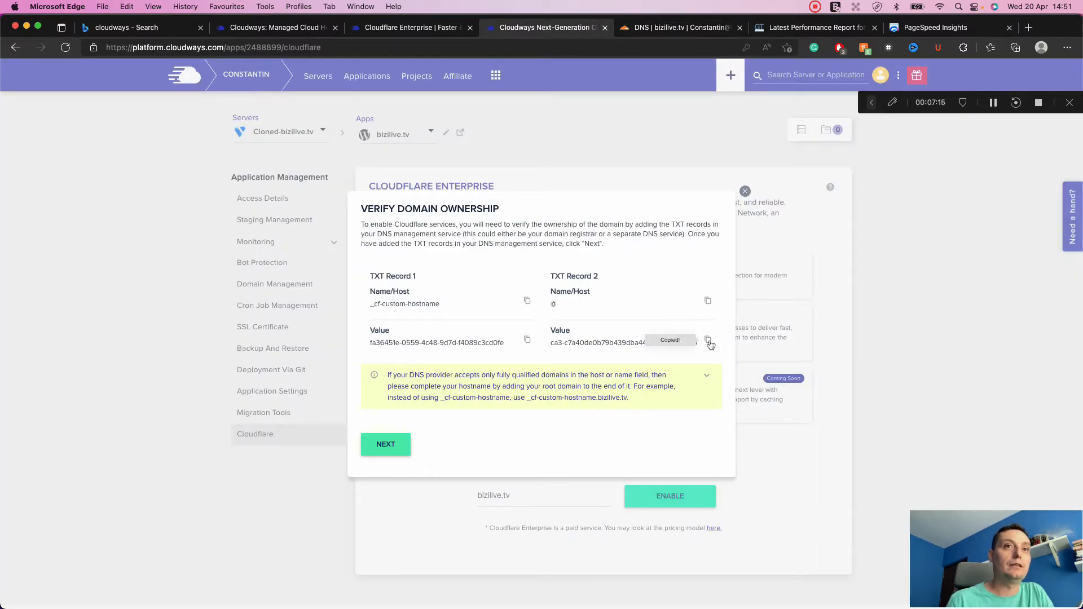
left_click(647, 28)
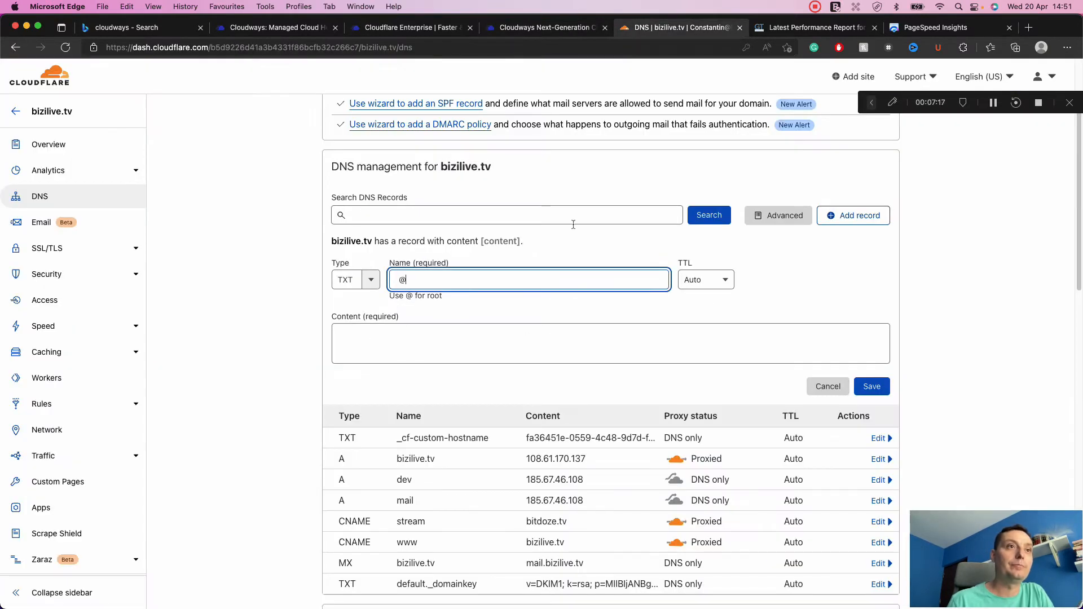
left_click(492, 334)
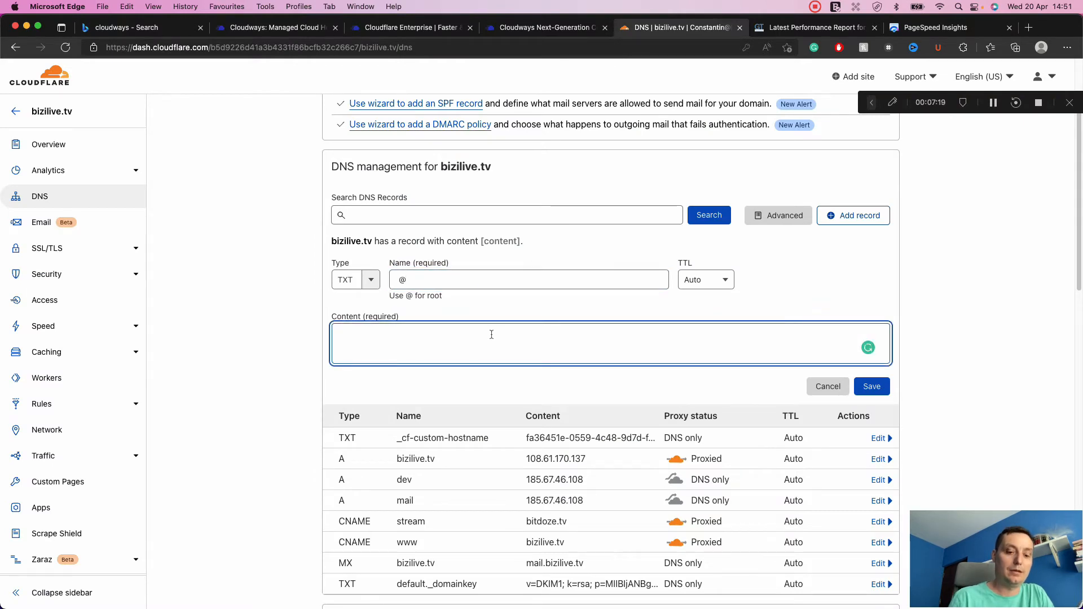
key("super+v")
left_click(879, 386)
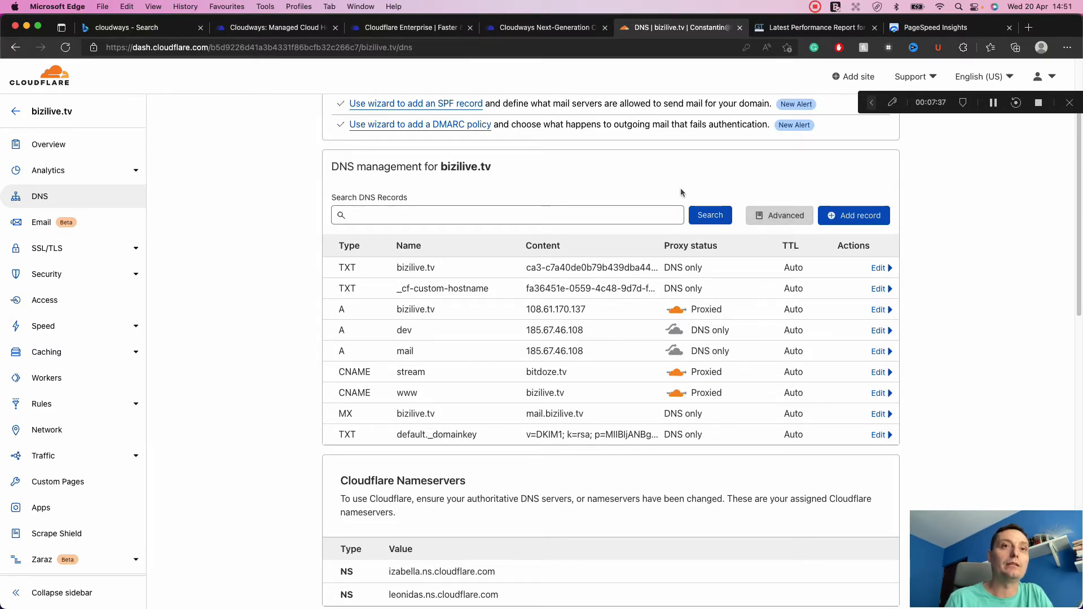
- Return to Cloudways, submit bizilive.tv for domain ownership verification and finish the setup dialog
left_click(546, 28)
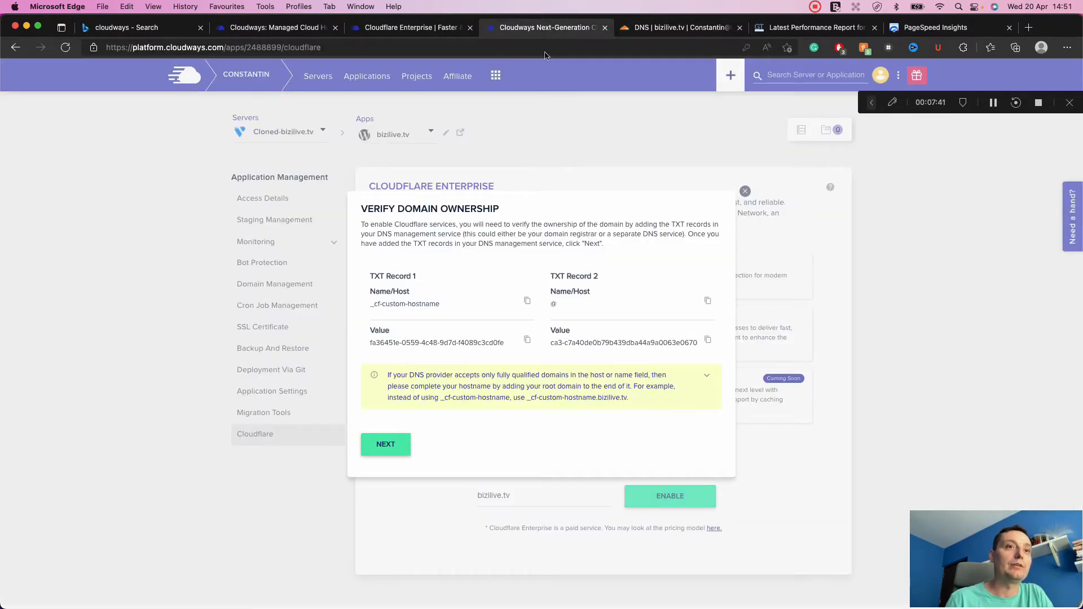
left_click(393, 442)
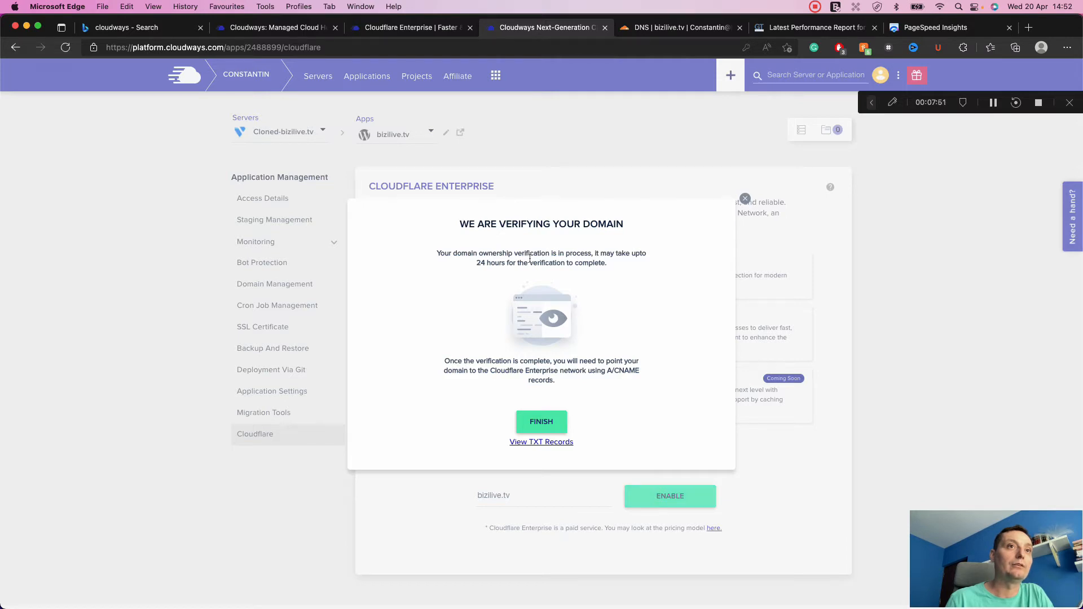
left_click(549, 424)
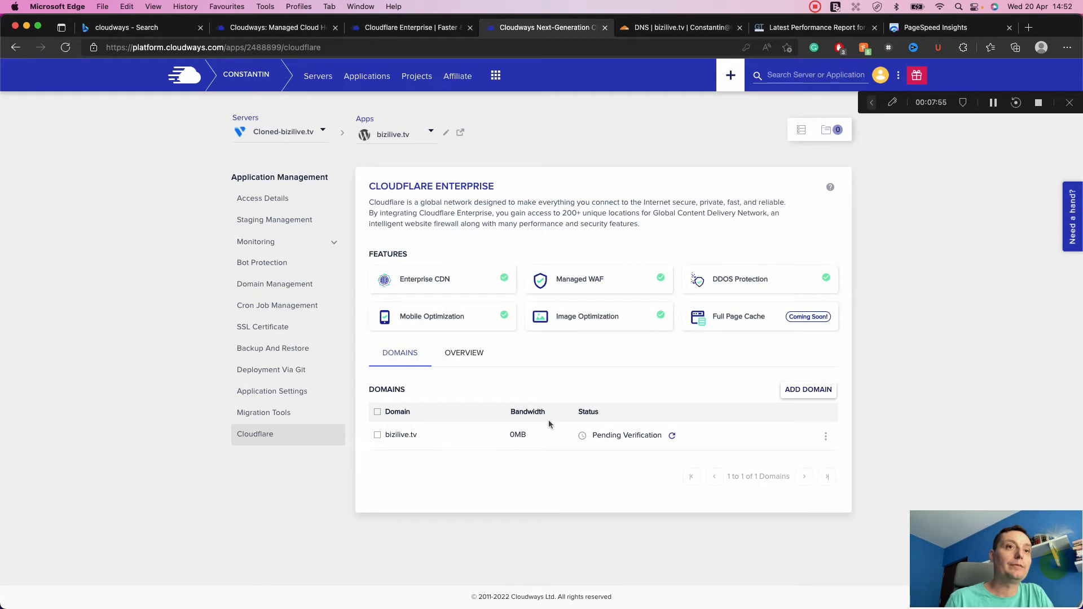
- Recheck the pending ownership verification status of bizilive.tv in the Cloudflare Enterprise domain list
left_click(674, 438)
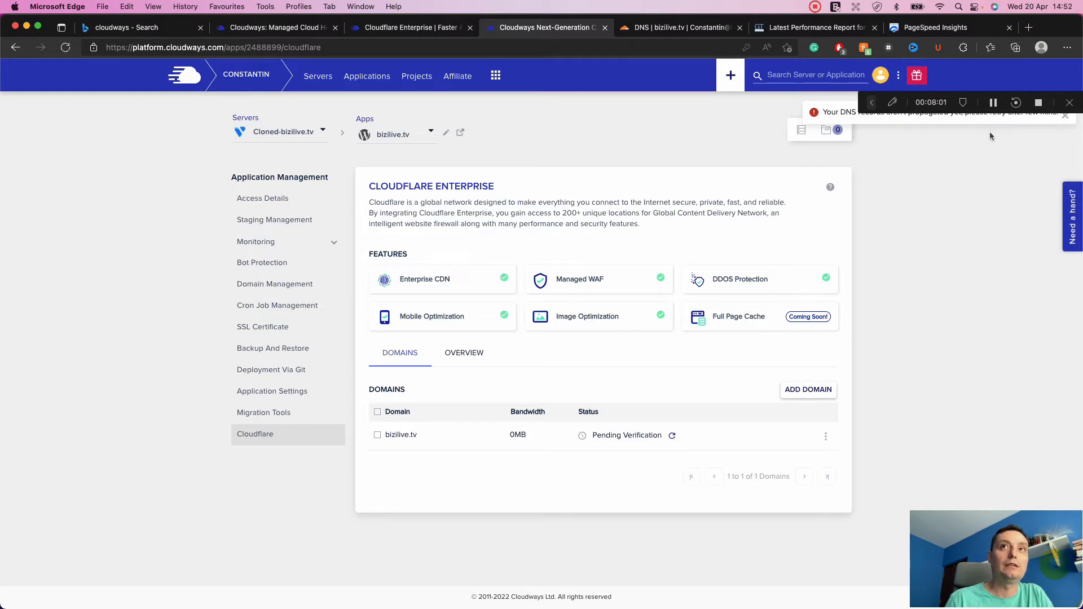
left_click_drag(1024, 94, 987, 50)
left_click(675, 436)
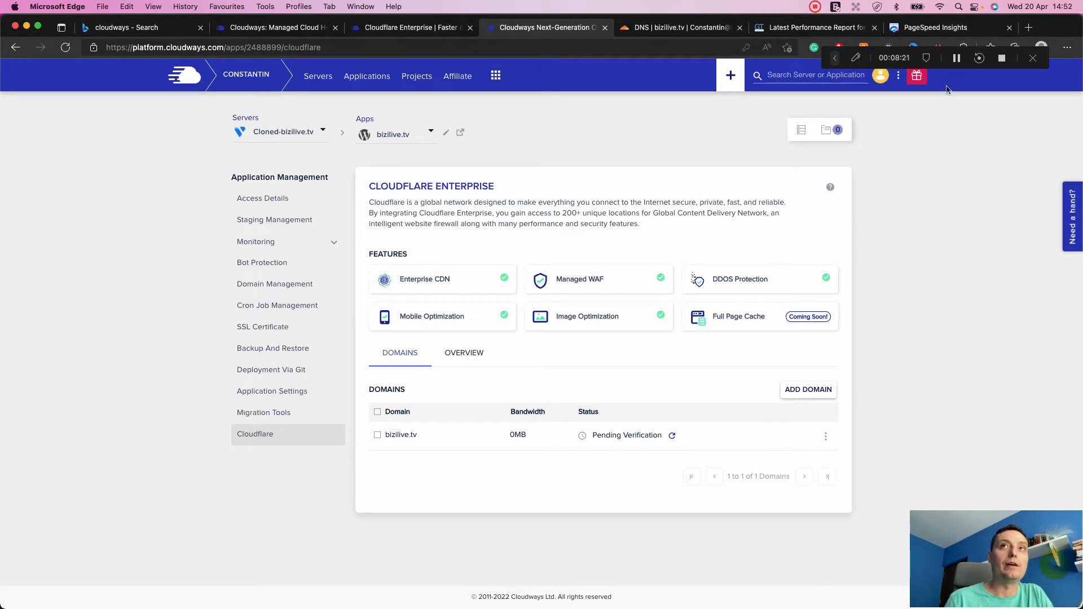
left_click(957, 59)
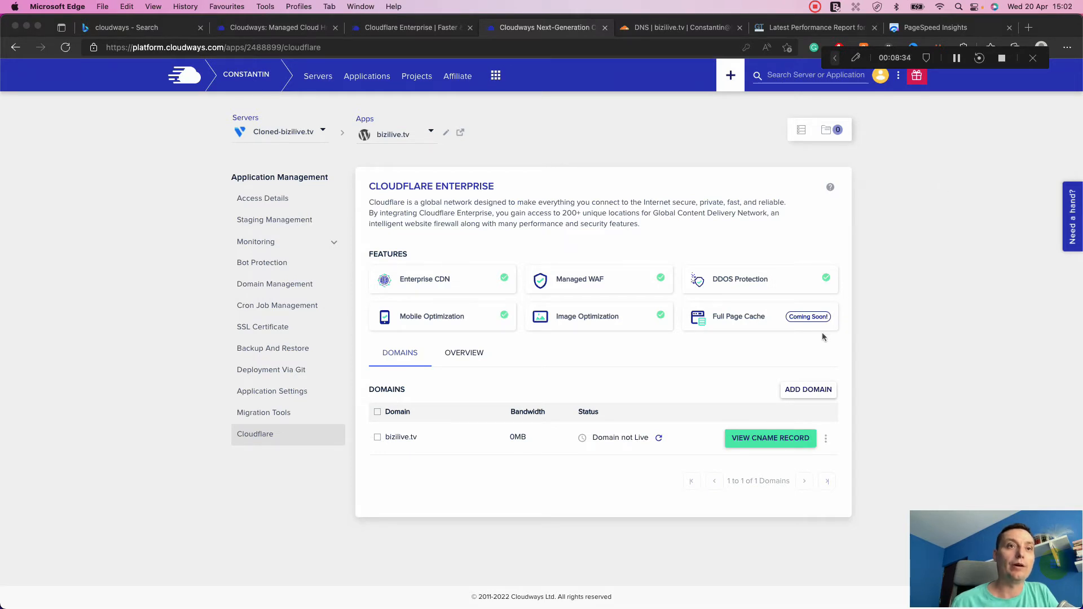
- Open the CNAME record details for bizilive.tv and copy the hostname secure.cloudways.cloud
left_click(780, 439)
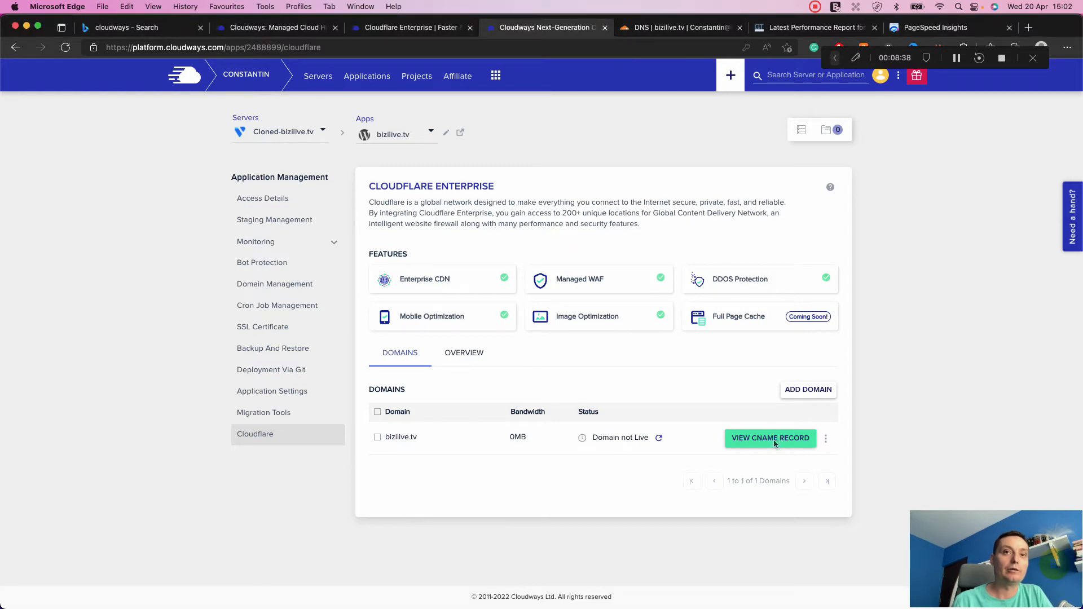
left_click(775, 443)
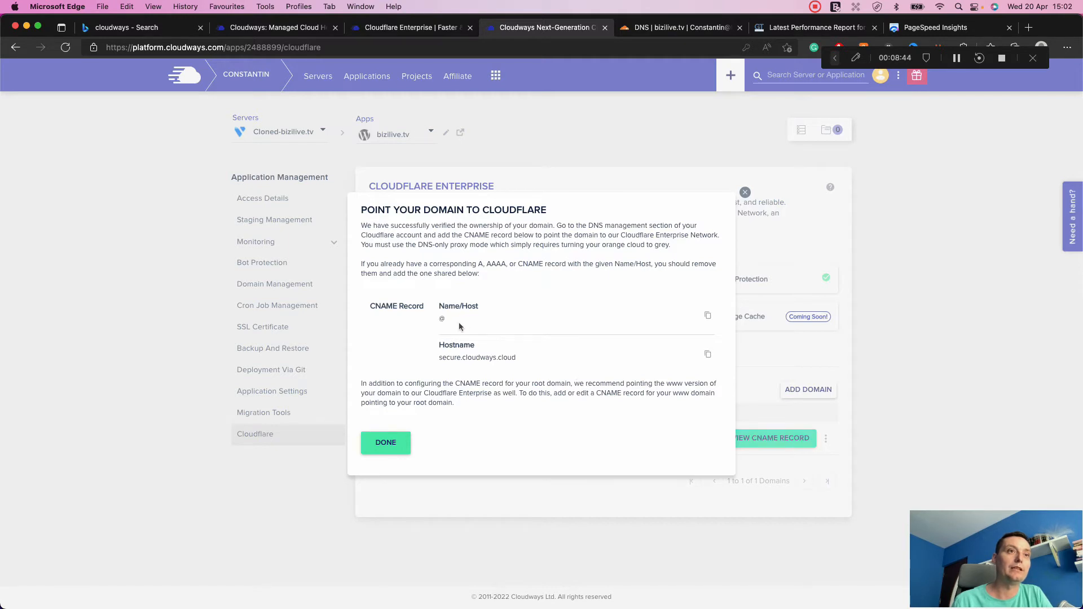
left_click(710, 356)
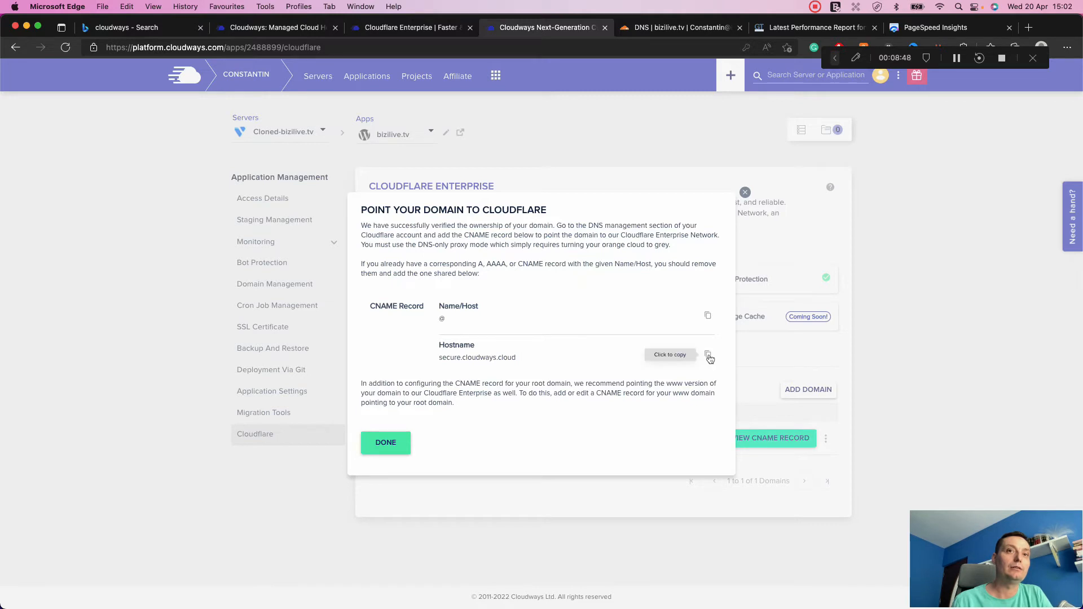
left_click(710, 358)
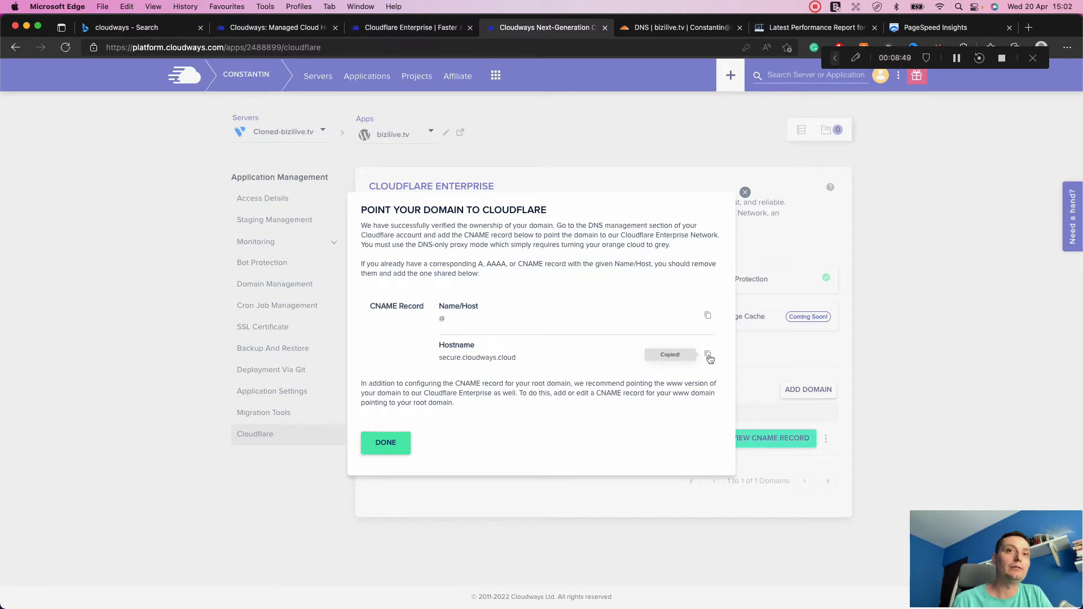
- In Cloudflare DNS, delete the proxied A record of the root domain bizilive.tv
left_click(672, 27)
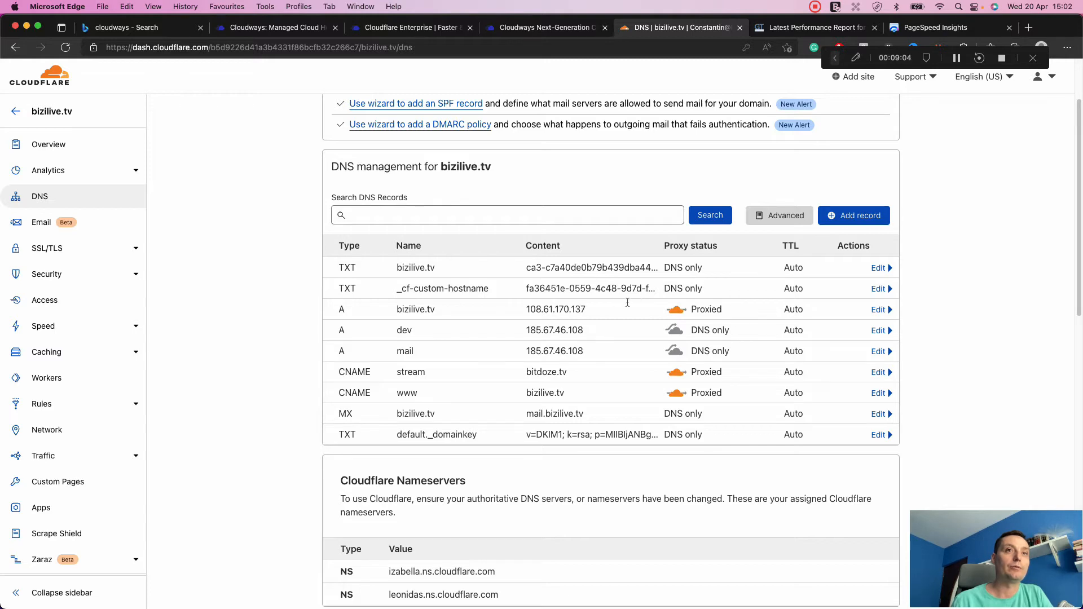
left_click(881, 311)
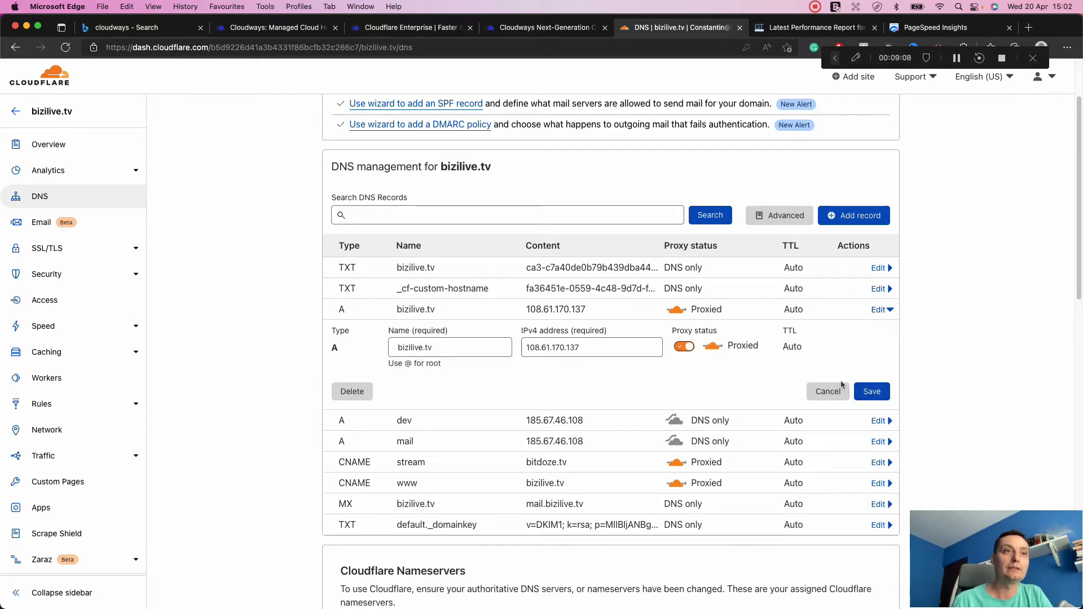
left_click(352, 392)
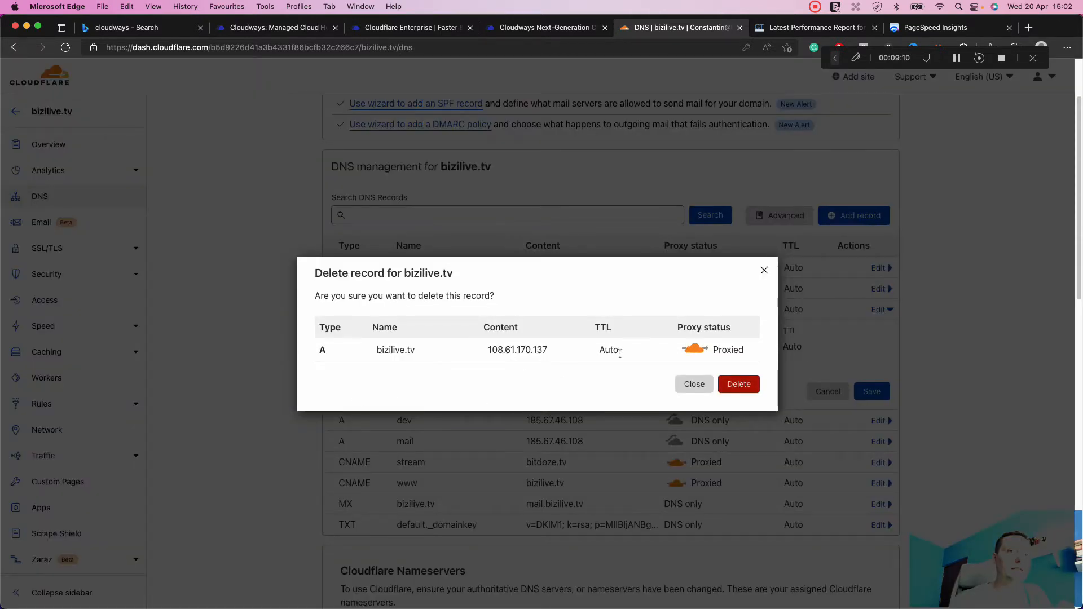
left_click(742, 382)
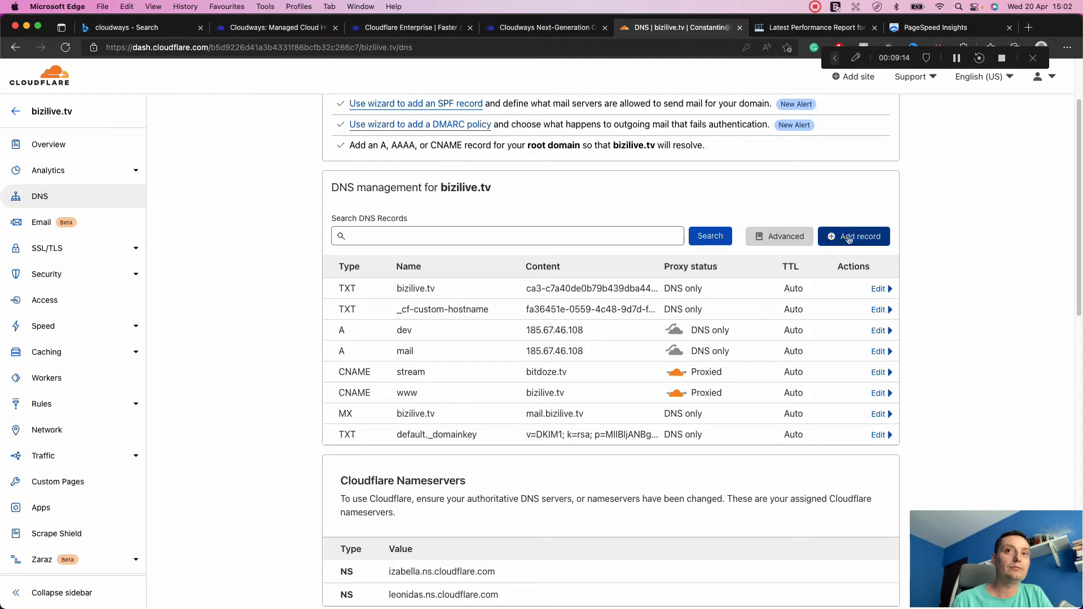
- Start a new DNS record of type CNAME with the name @ and the target secure.cloudways.cloud
left_click(851, 238)
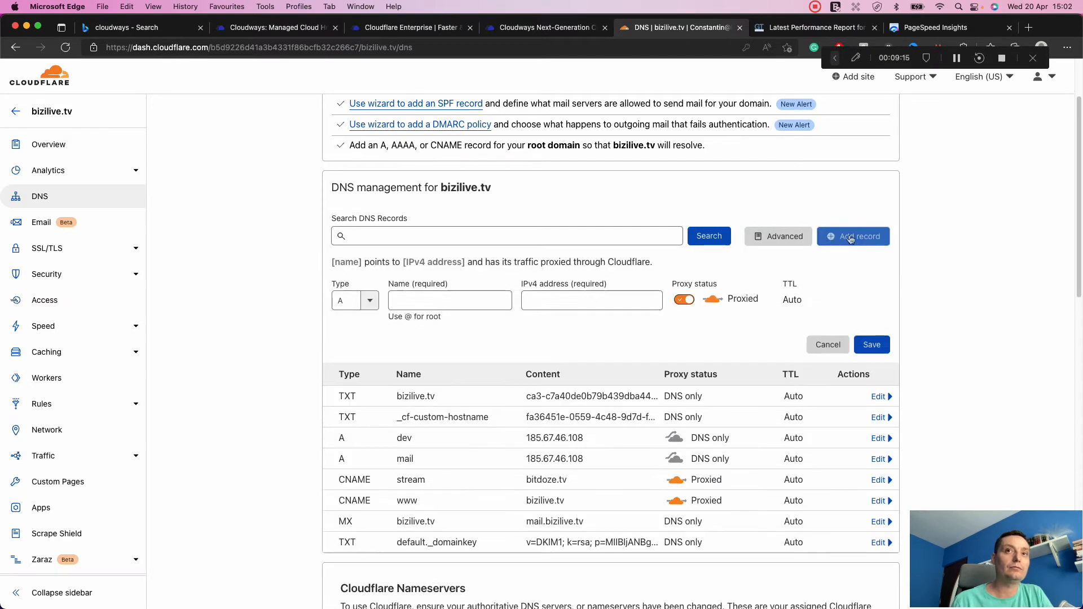
left_click(472, 299)
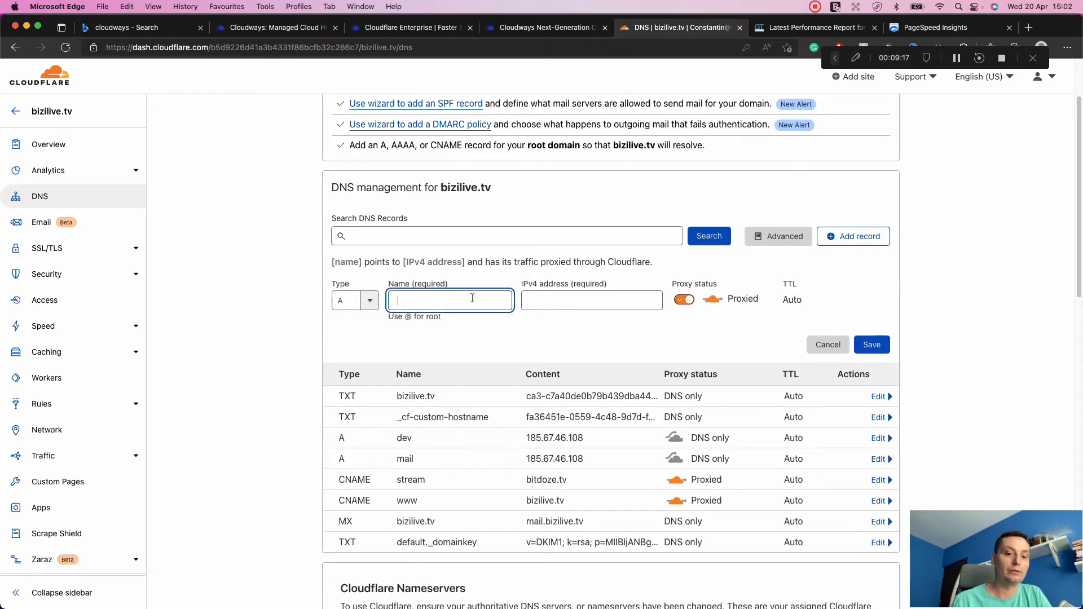
left_click(370, 301)
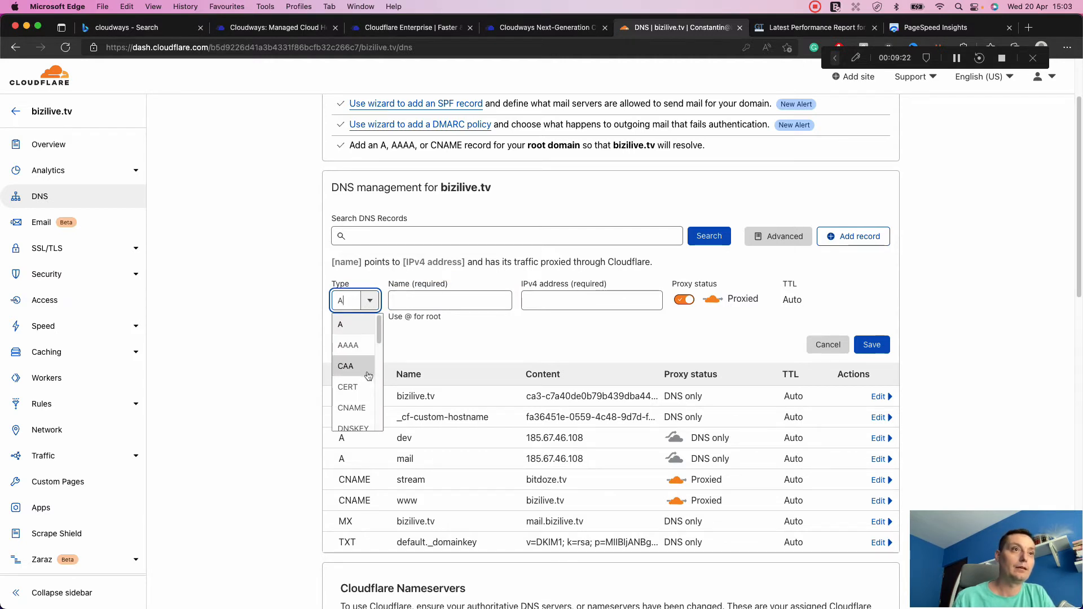
left_click(352, 408)
left_click(409, 302)
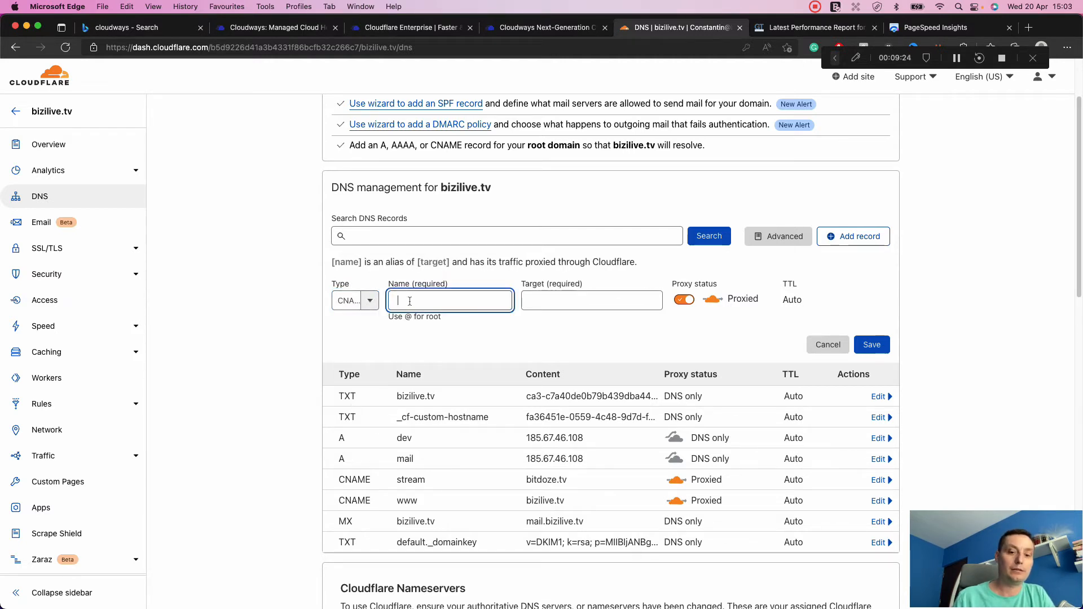
type("@")
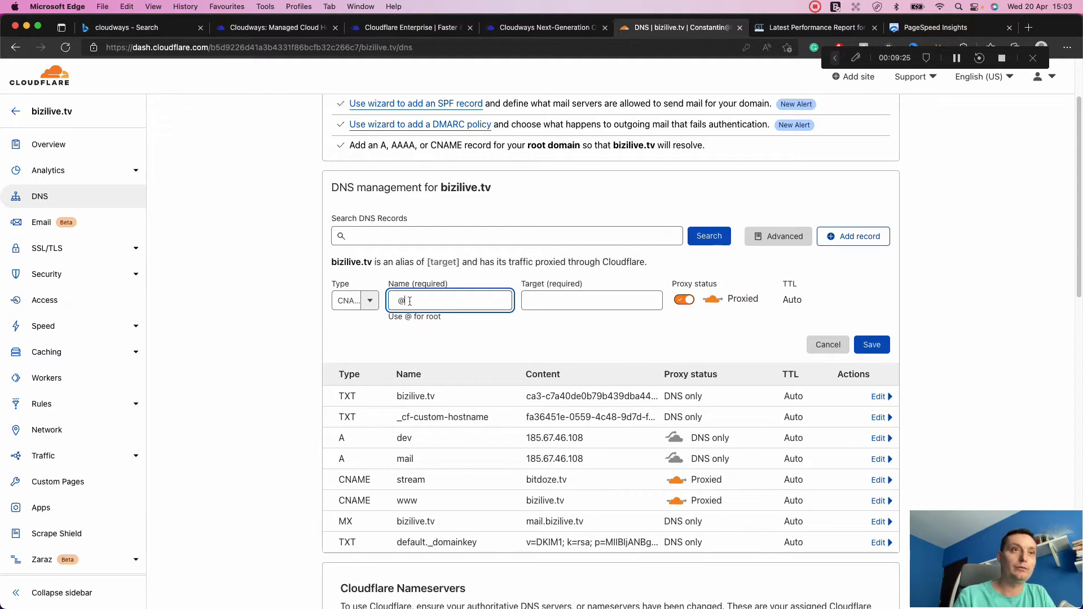
left_click(580, 300)
key("super+v")
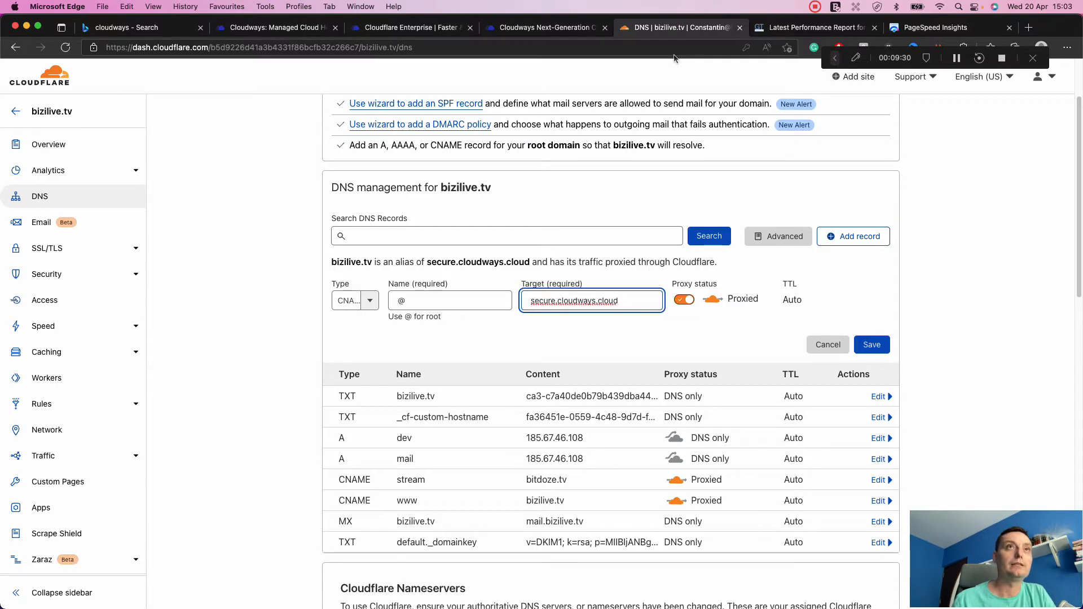
- Check the proxy requirement in Cloudways, set the new root CNAME record to DNS only, and save it
left_click(547, 27)
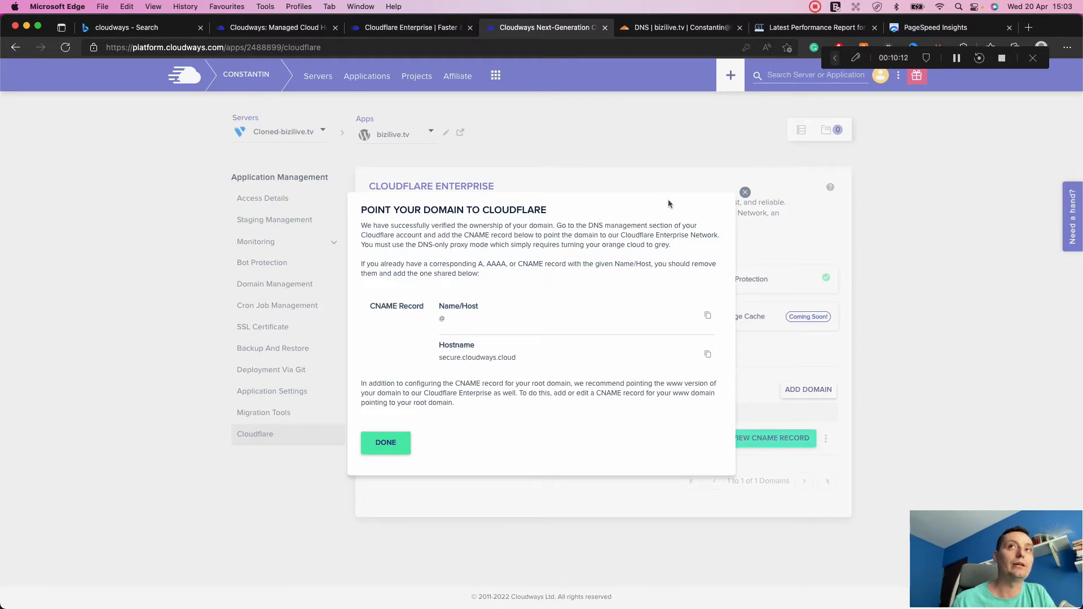
left_click(669, 31)
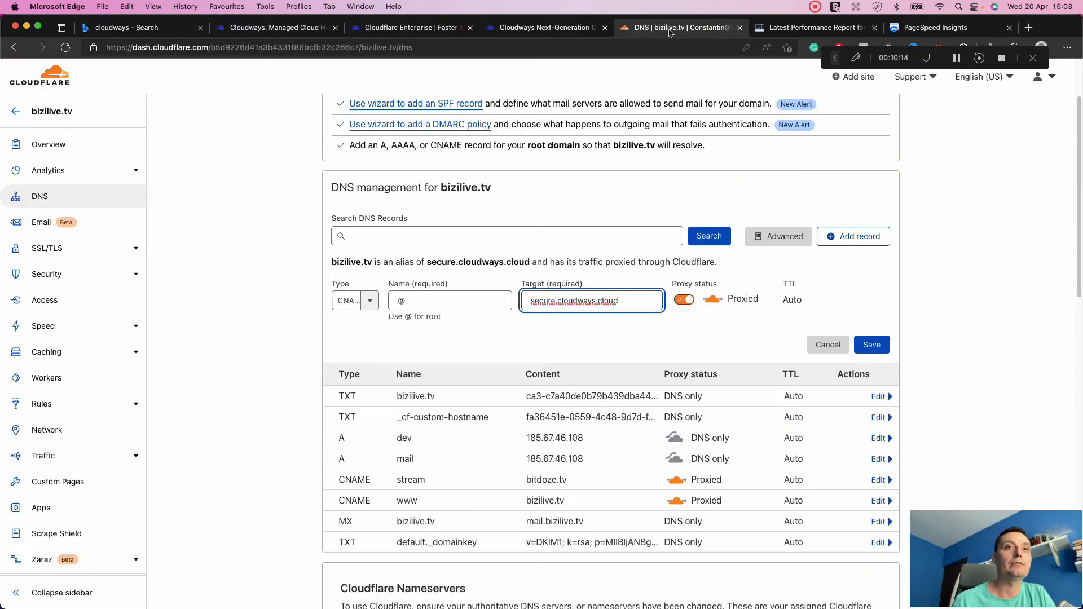
left_click(684, 299)
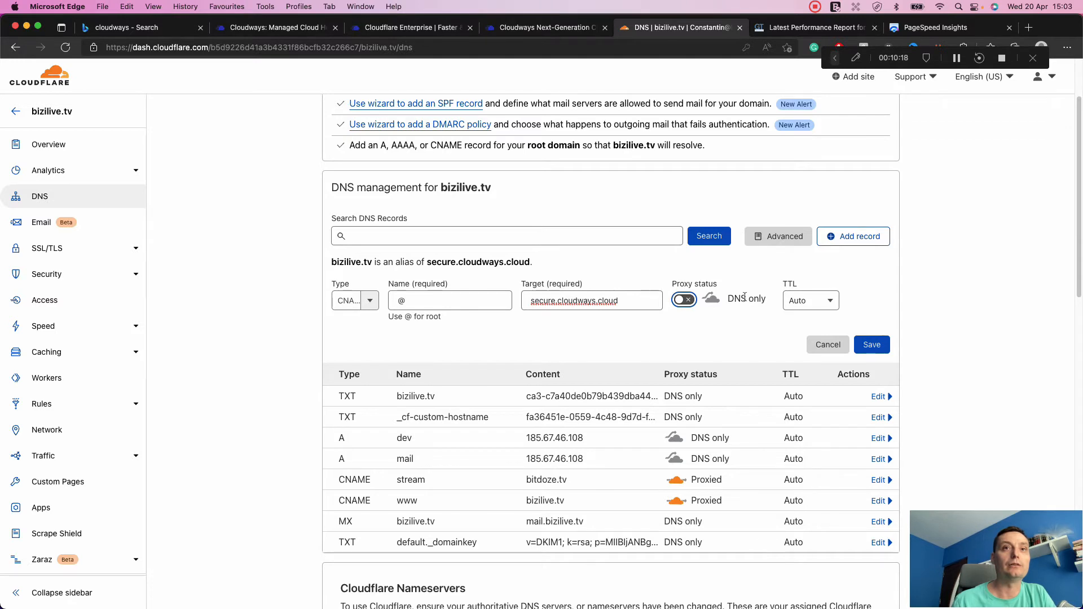
left_click(883, 343)
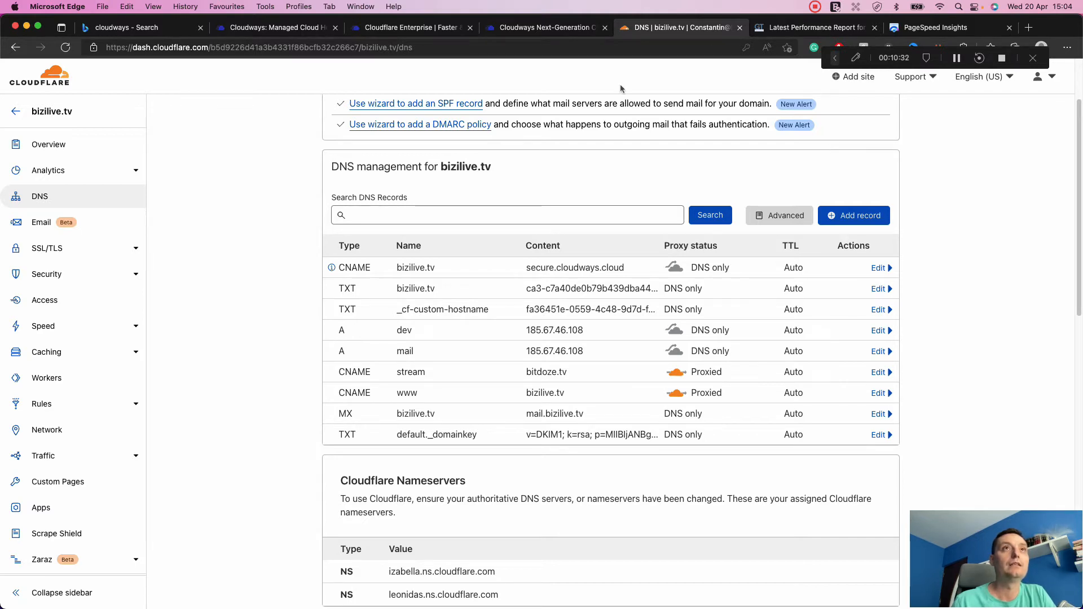
- Return to Cloudways, finish the CNAME instructions dialog and recheck whether bizilive.tv is live
left_click(558, 33)
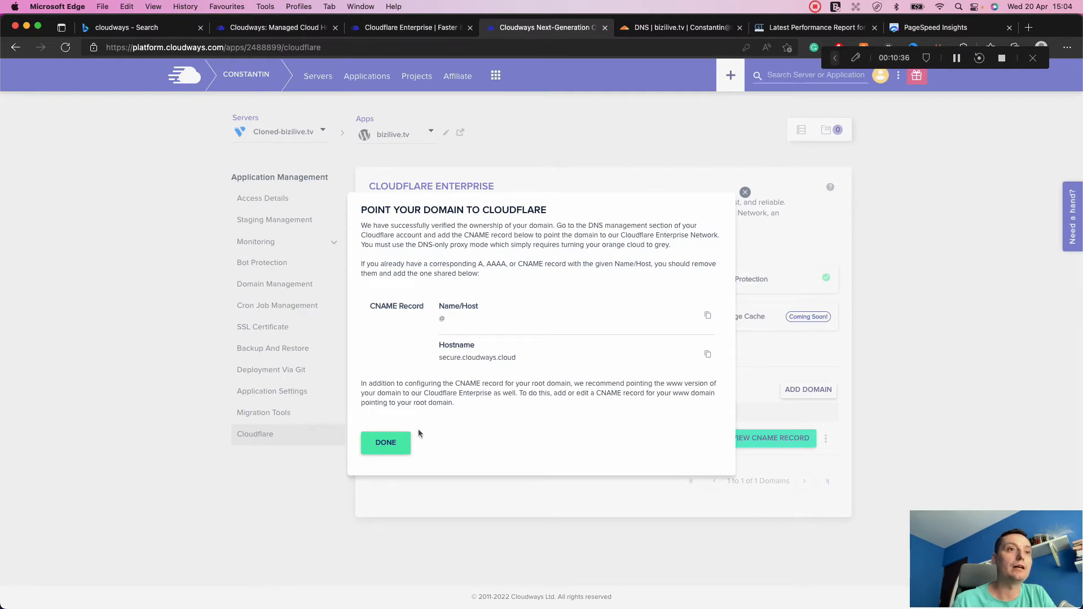
left_click(386, 443)
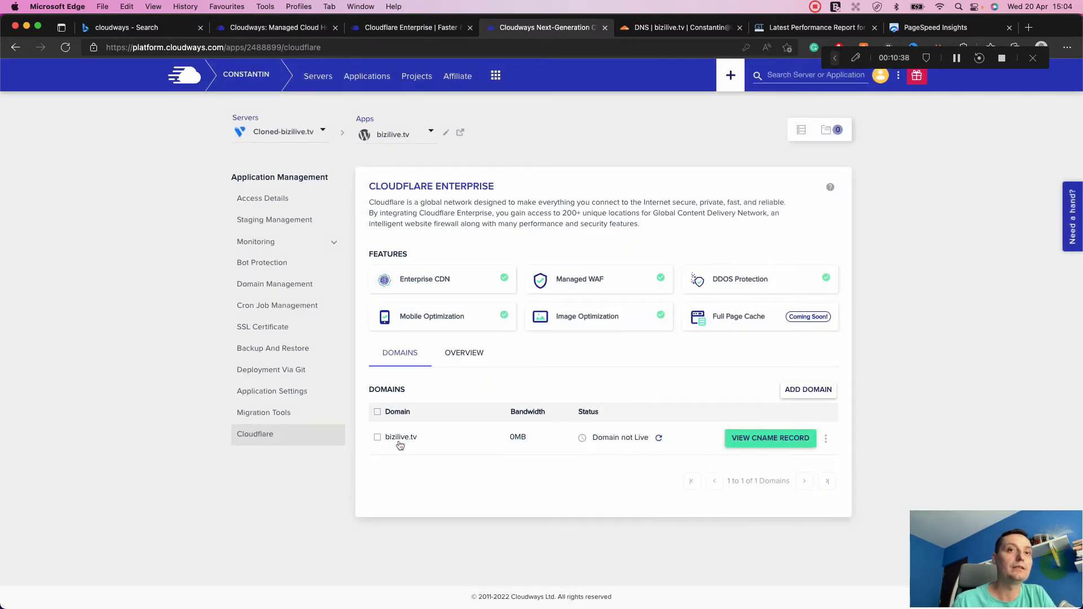
left_click(660, 439)
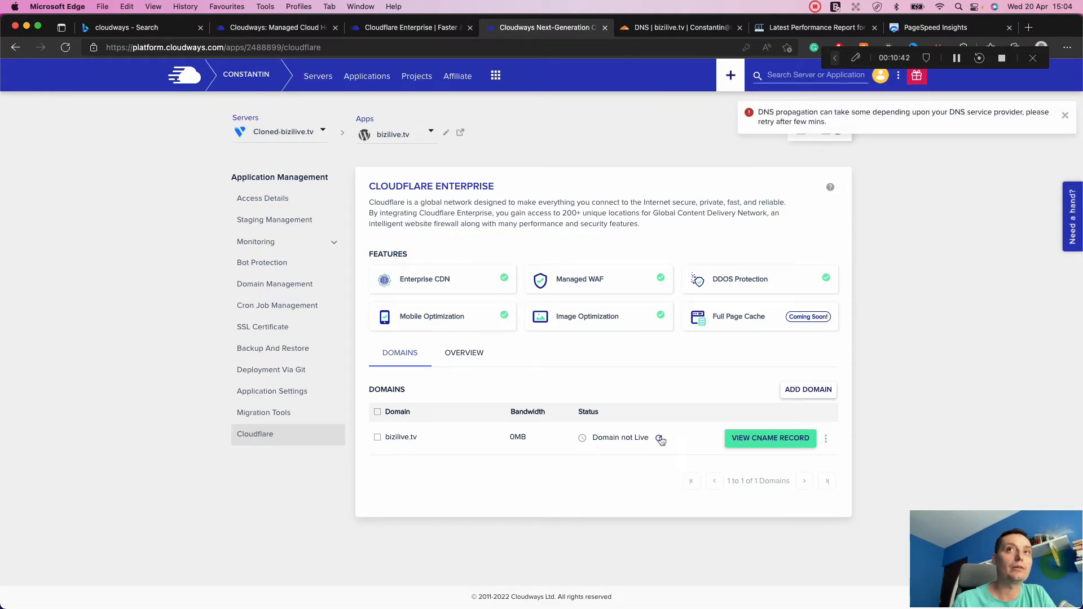
left_click(660, 439)
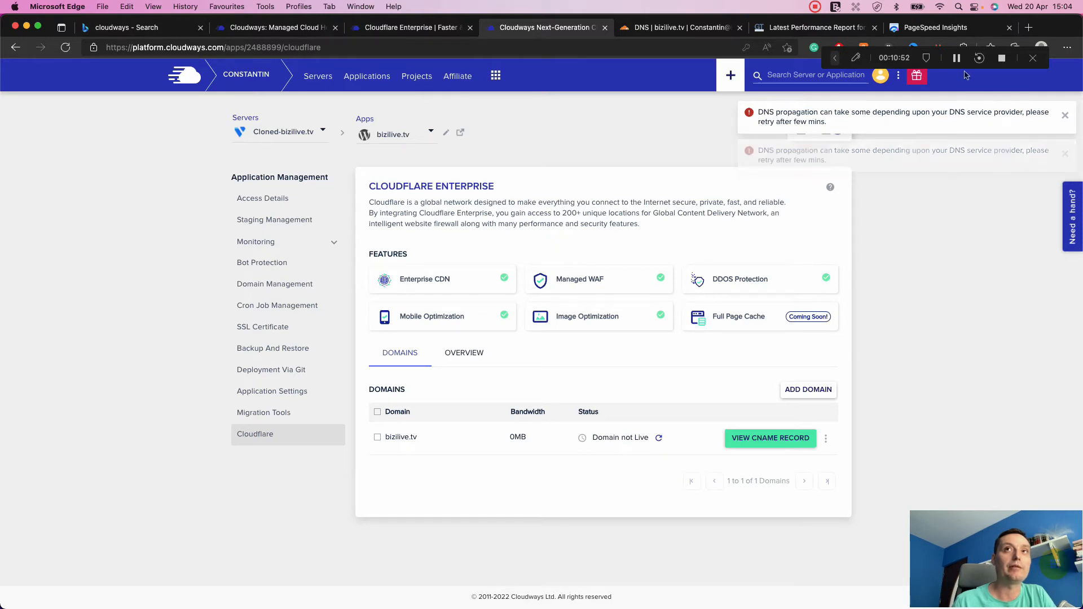
left_click(660, 438)
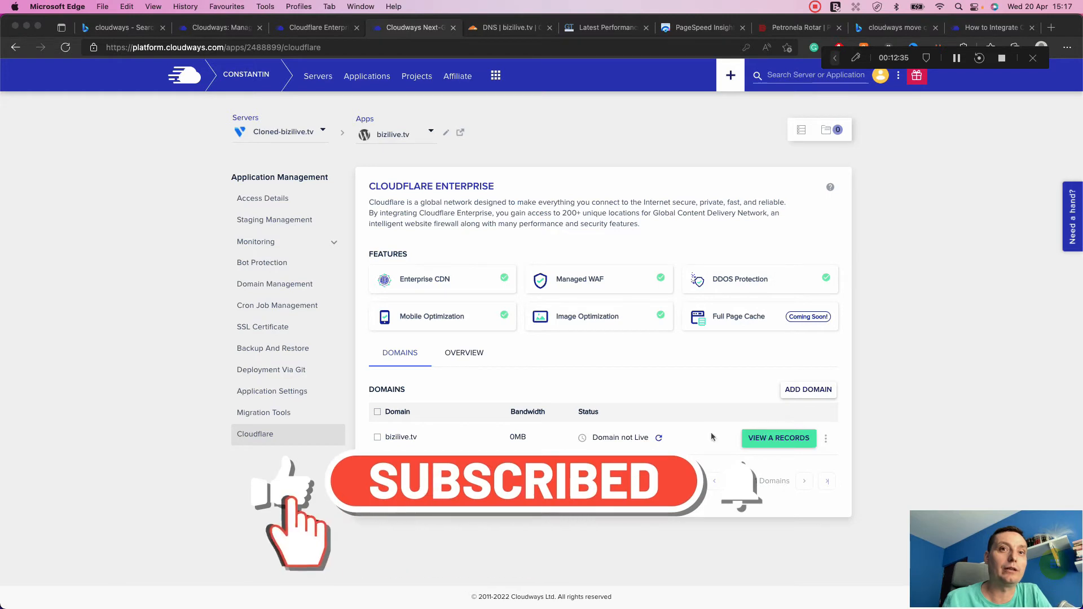
- Open the A records details for bizilive.tv and copy the first IP address, 162.159.136.54
left_click(465, 354)
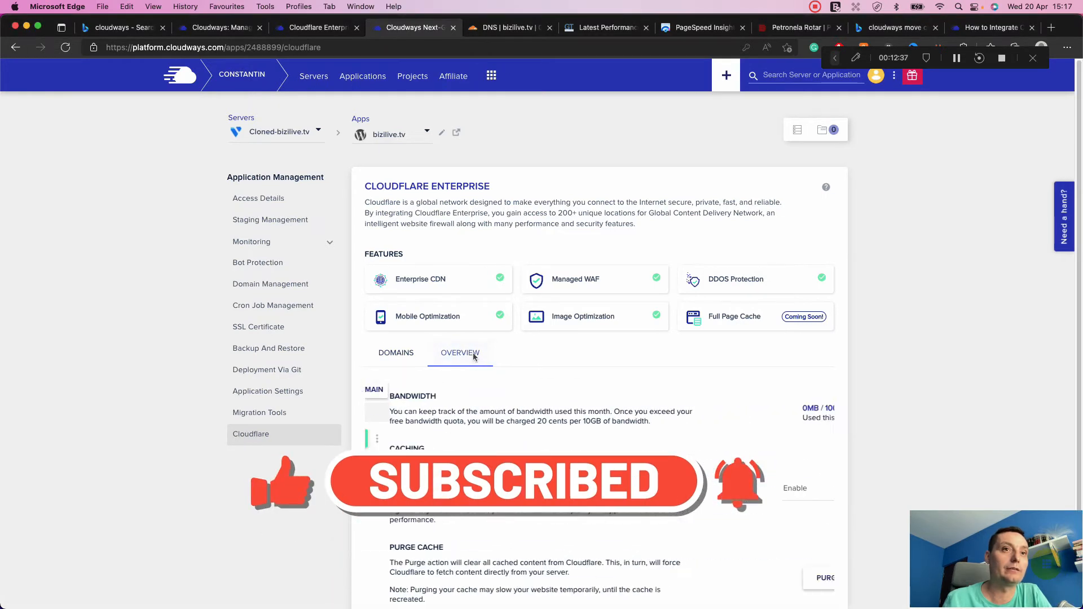
left_click(412, 354)
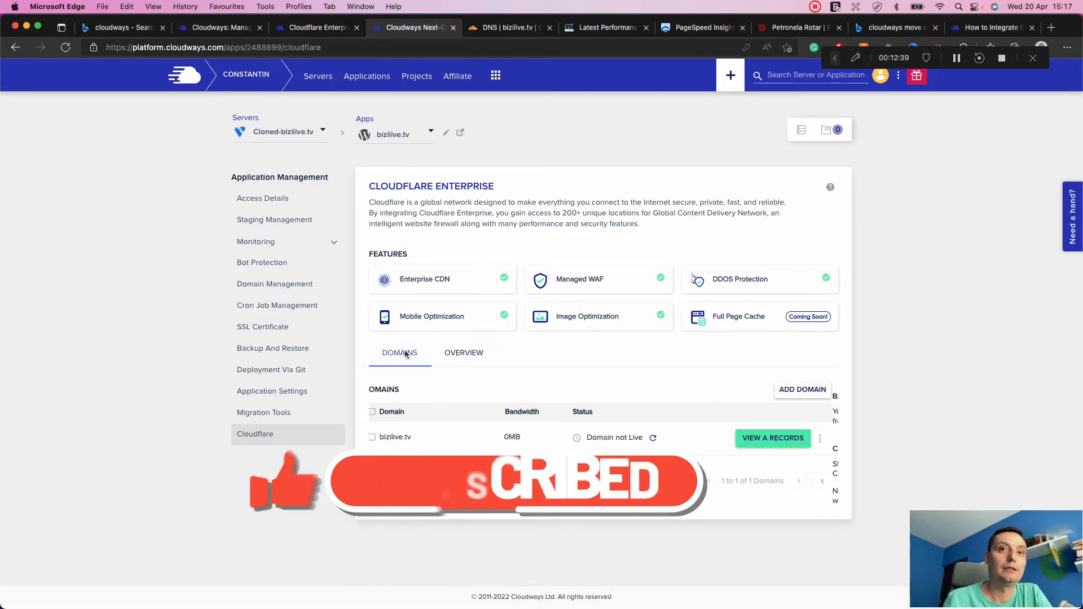
left_click(772, 438)
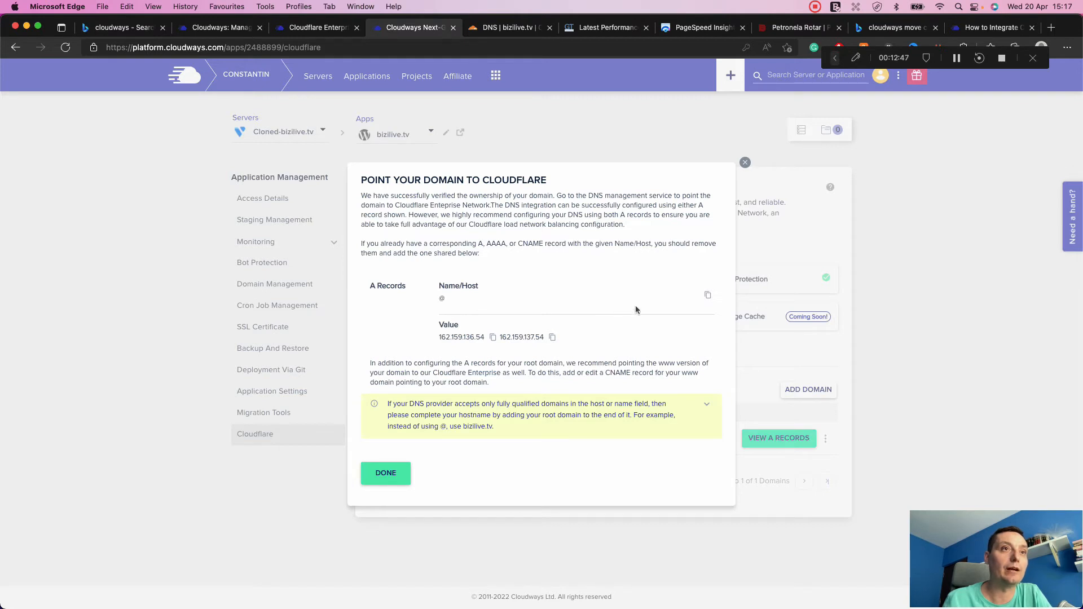
left_click(493, 338)
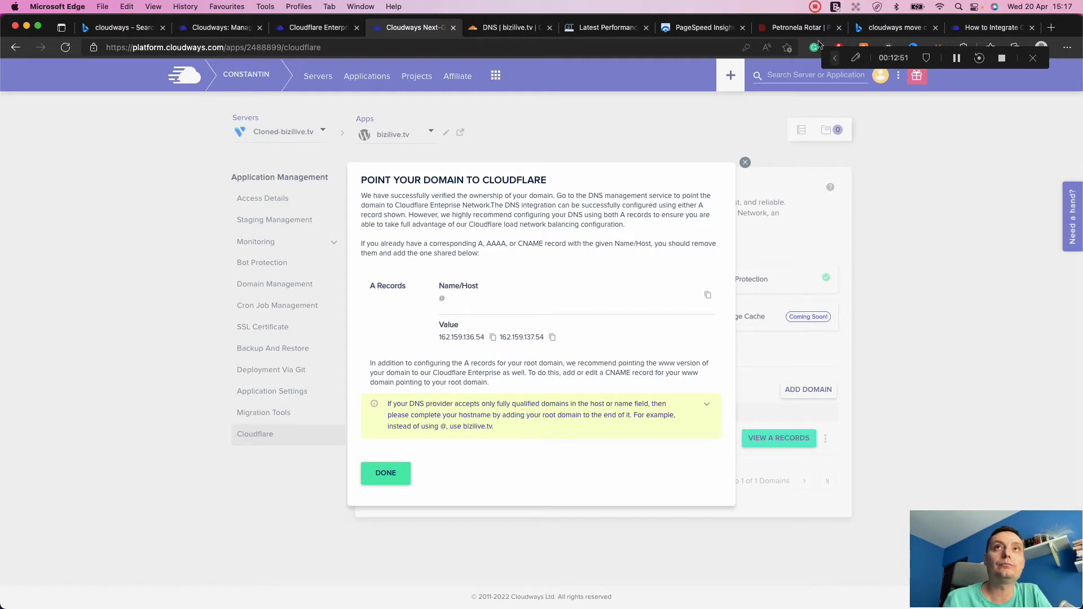
- In Cloudflare DNS, delete the root CNAME record of bizilive.tv that points to secure.cloudways.cloud
left_click(503, 28)
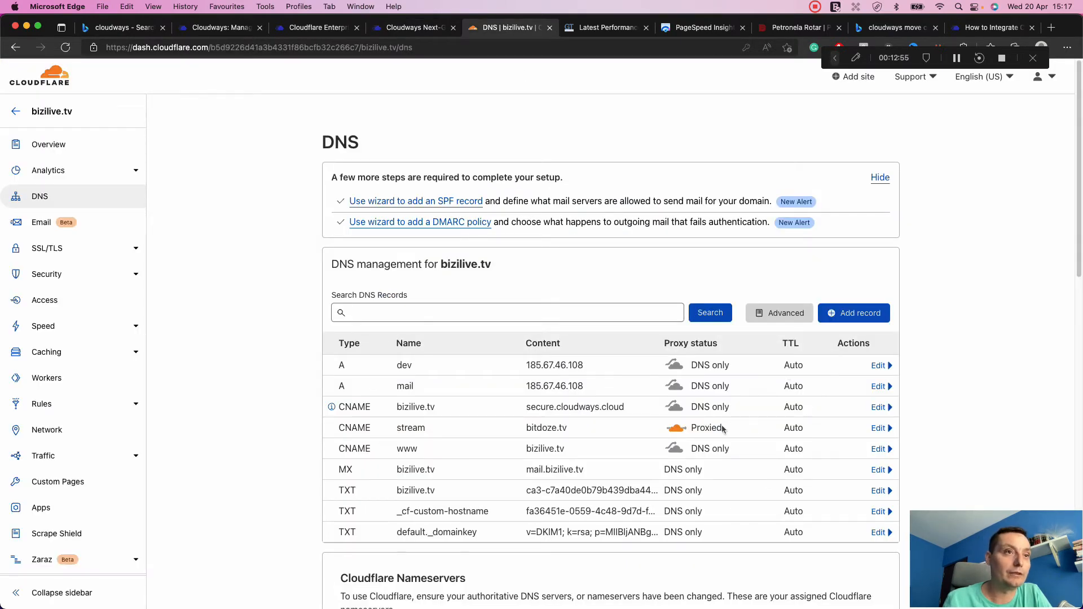
left_click(879, 407)
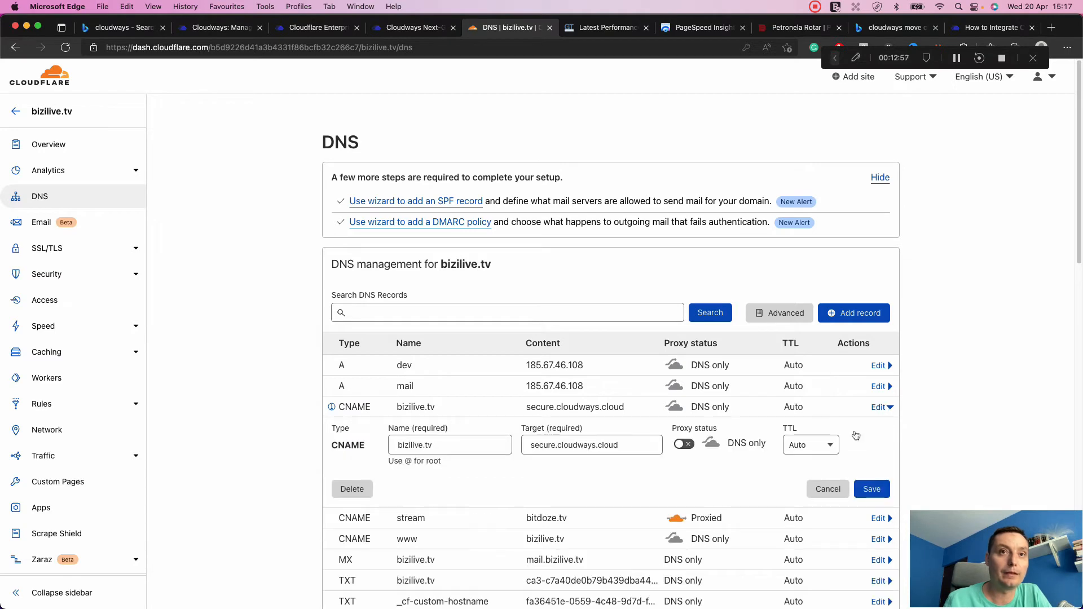
left_click(352, 489)
left_click(727, 385)
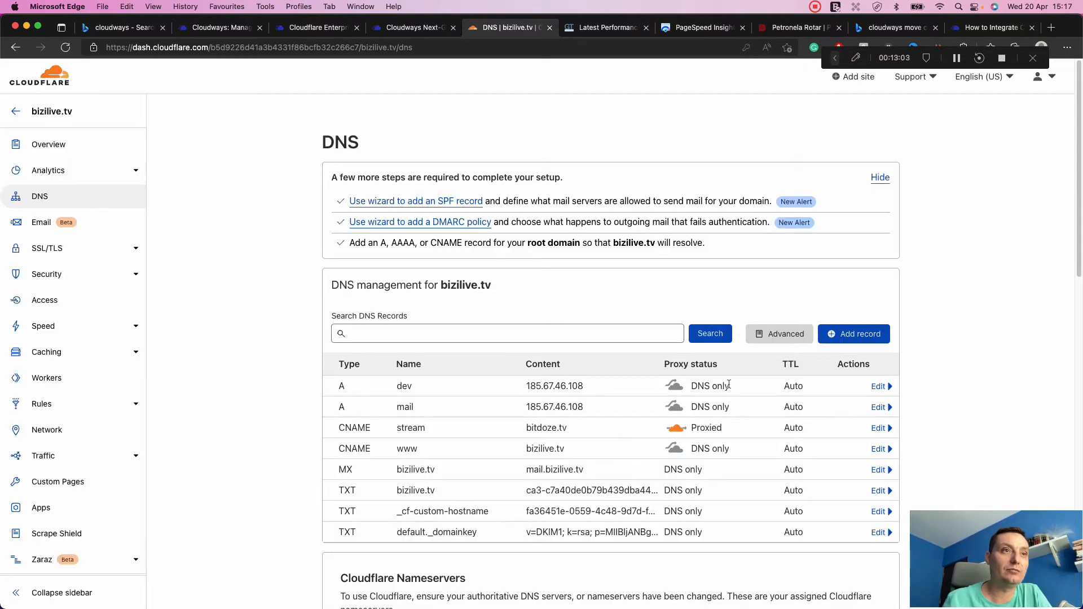
- Add a root (@) A record for bizilive.tv pointing to 162.159.136.54, set to DNS only, and save it
left_click(860, 334)
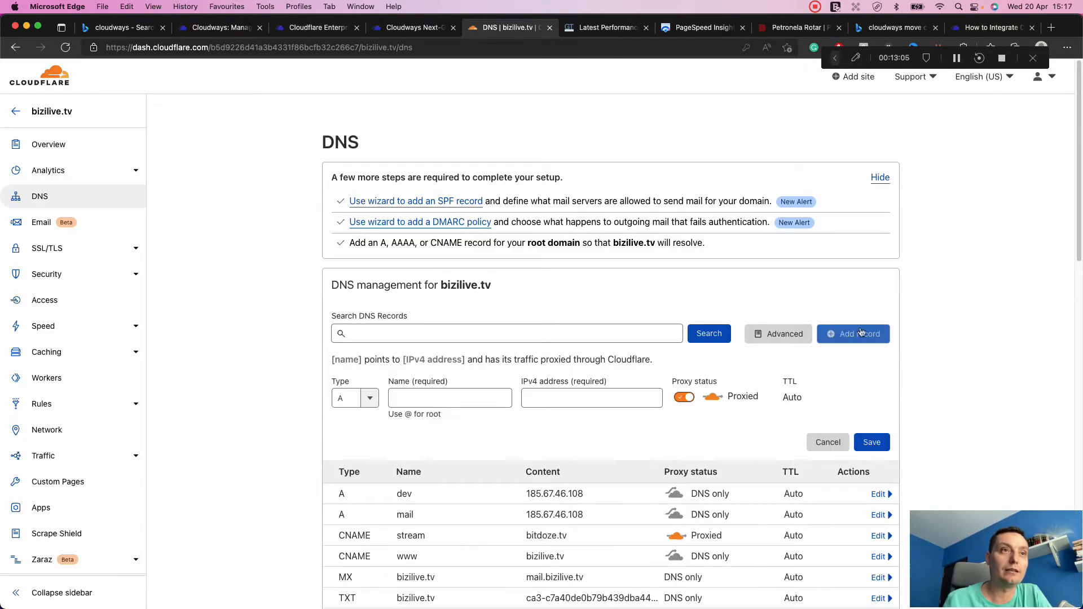
left_click(453, 402)
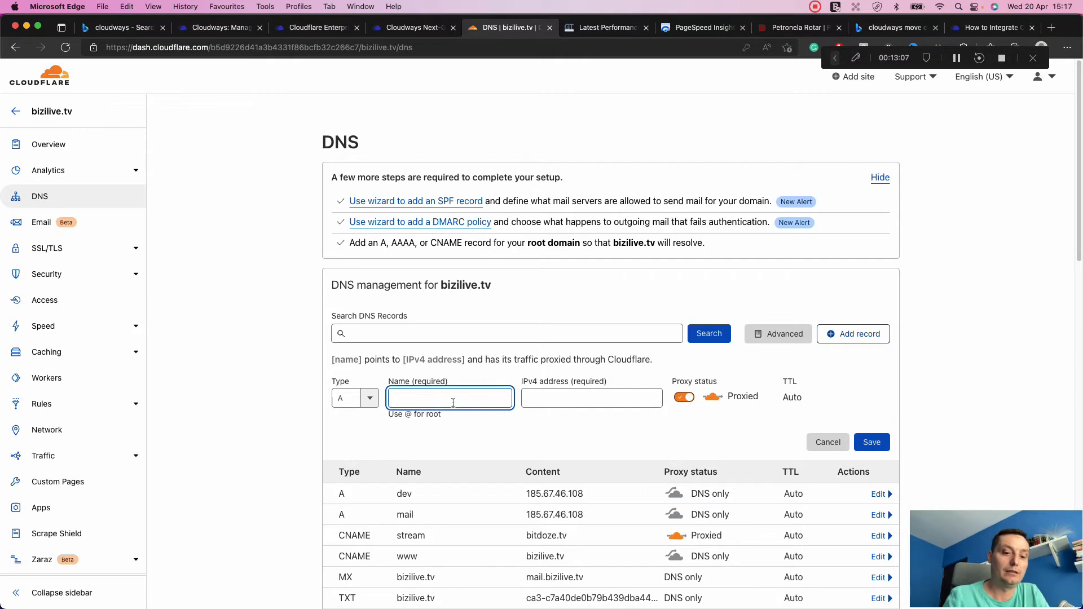
type("@")
left_click(562, 393)
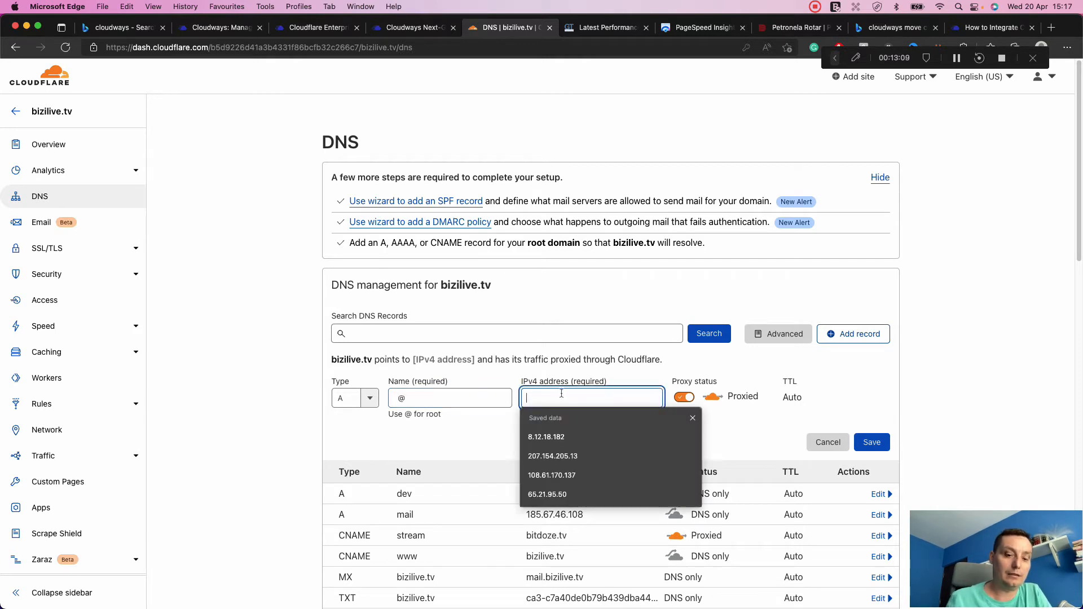
type("162.159.136.54")
left_click(686, 398)
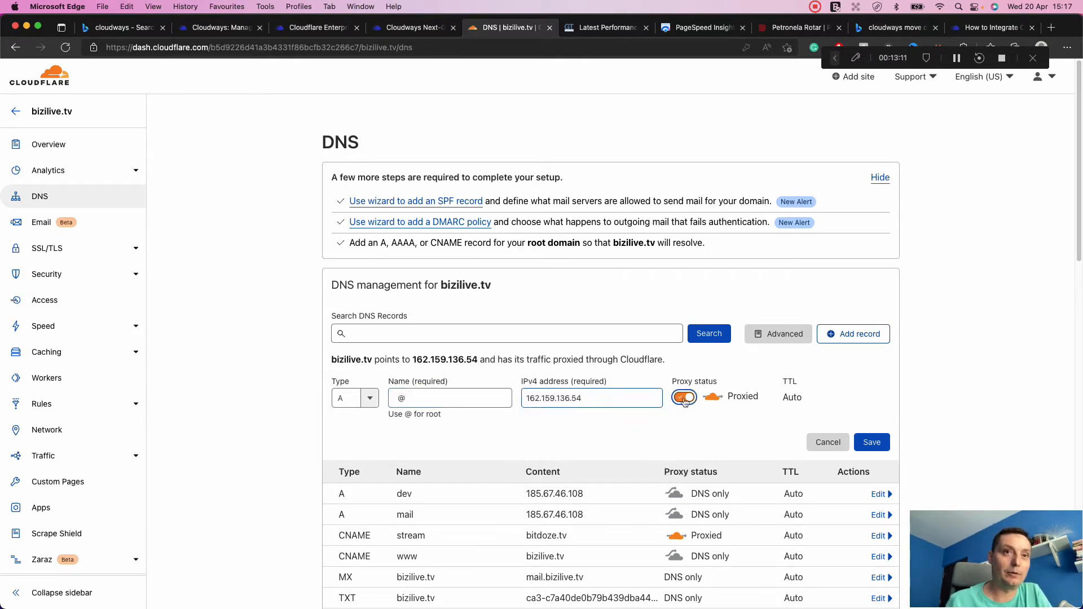
left_click(881, 444)
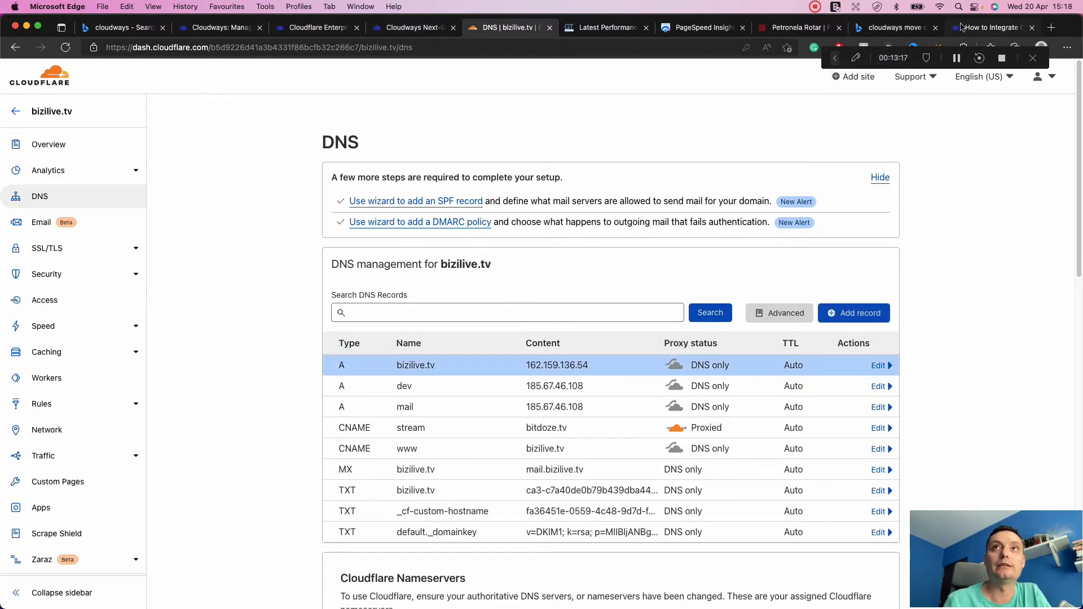
- Copy the second A record address, 162.159.137.54, from Cloudways and return to the Cloudflare DNS page
left_click(421, 29)
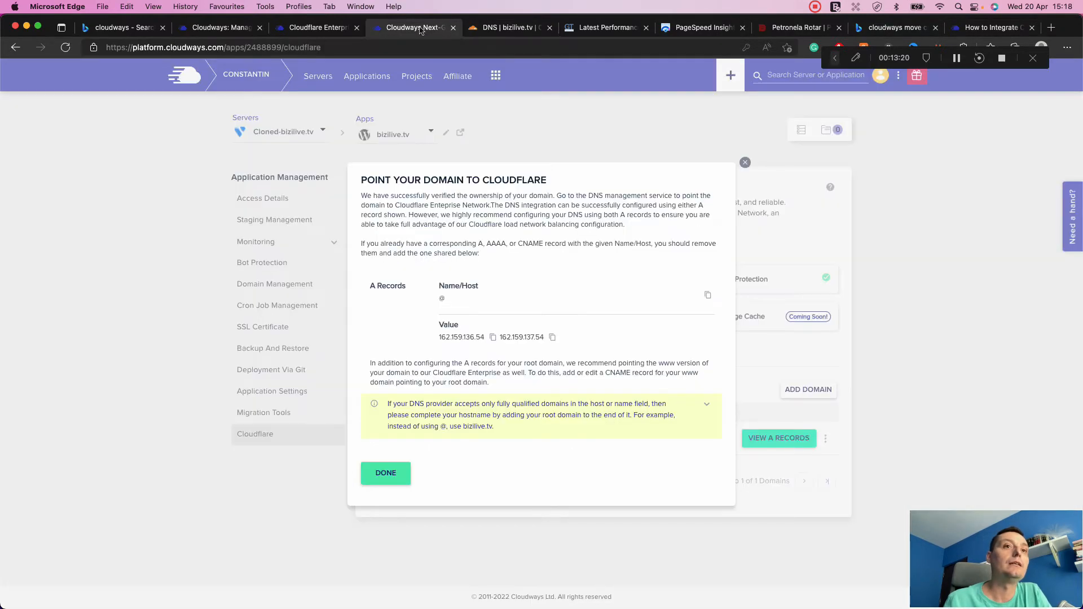
left_click(551, 339)
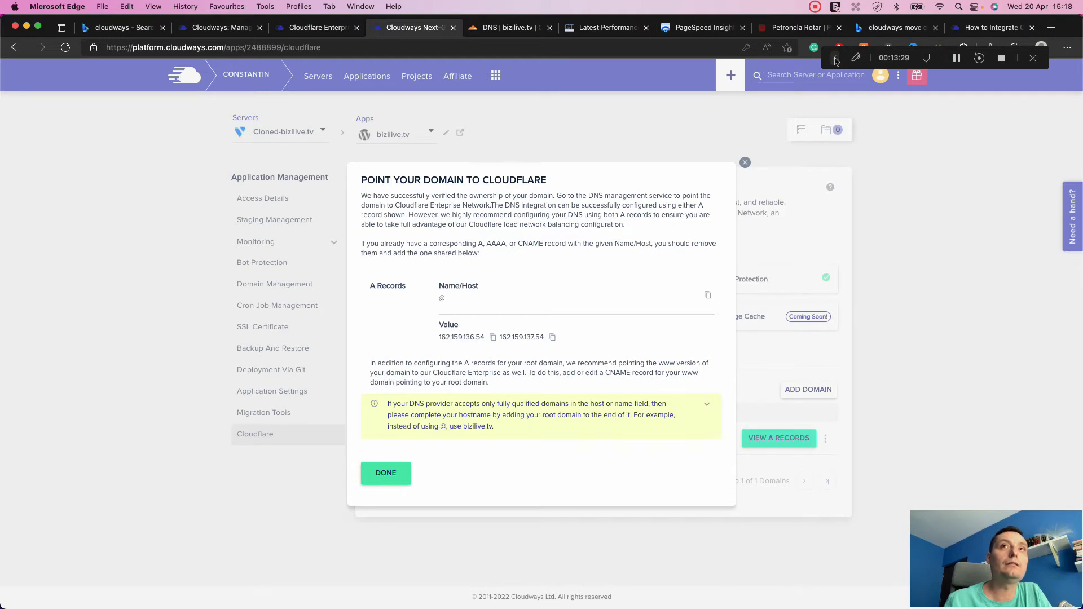
left_click(510, 28)
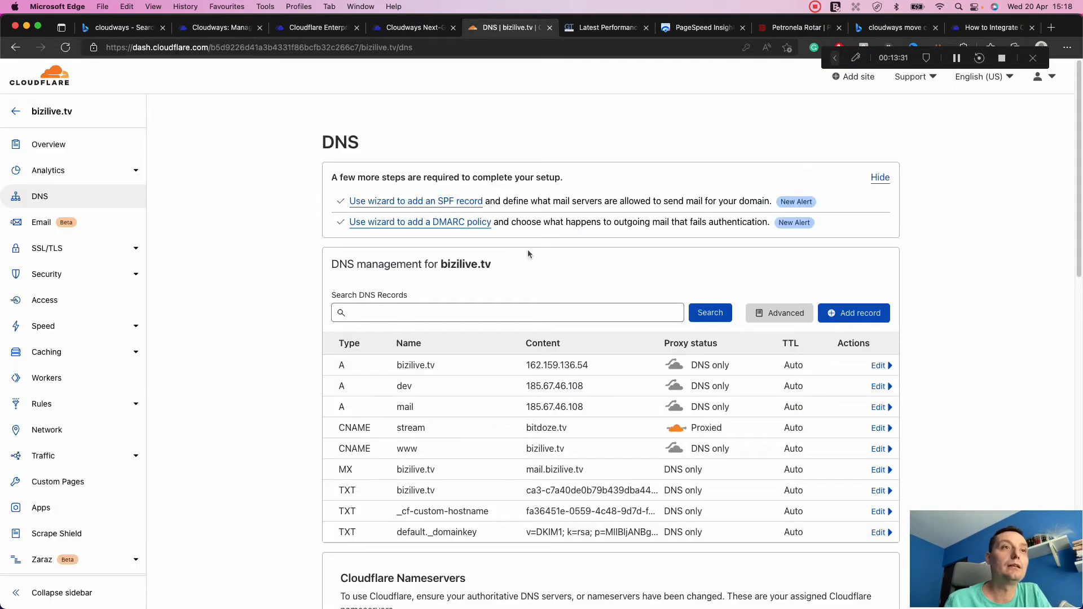
- Add a second root (@) A record pointing to 162.159.137.54, set it to DNS only, and save it
left_click(862, 314)
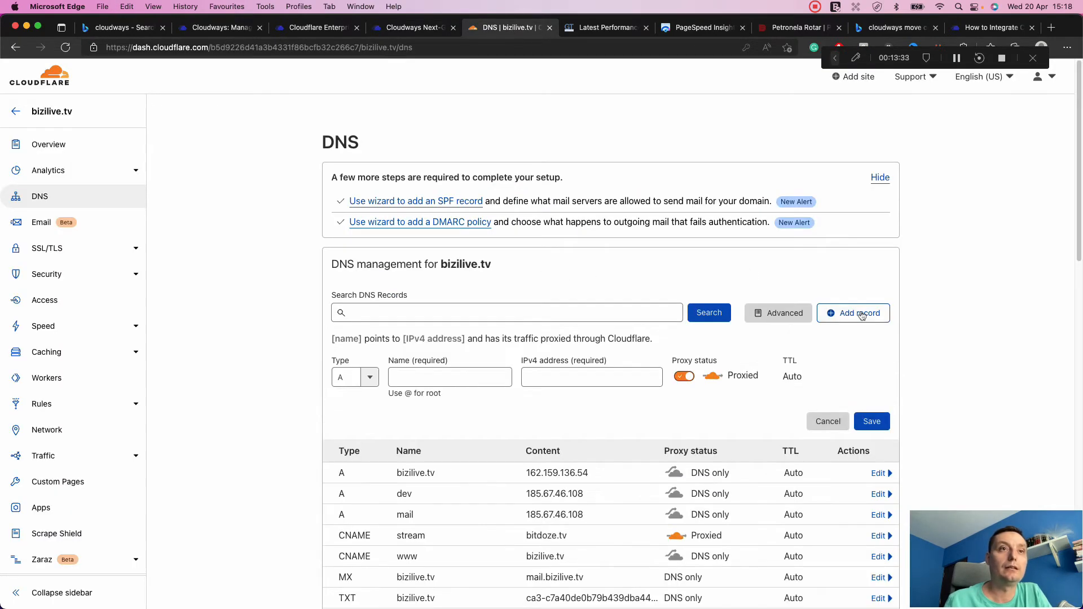
left_click(428, 379)
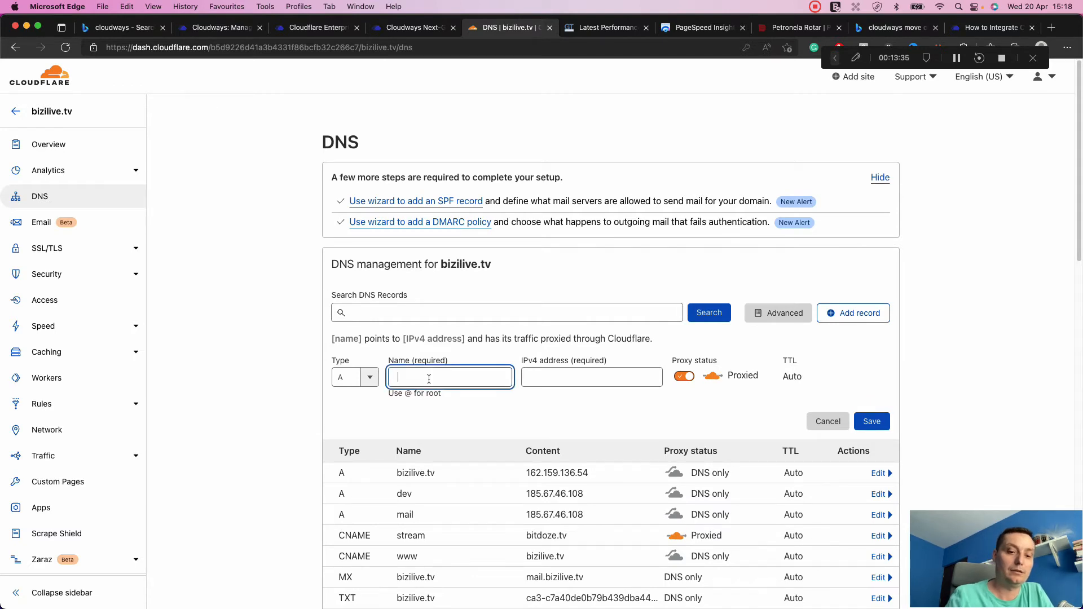
type("@")
left_click(536, 373)
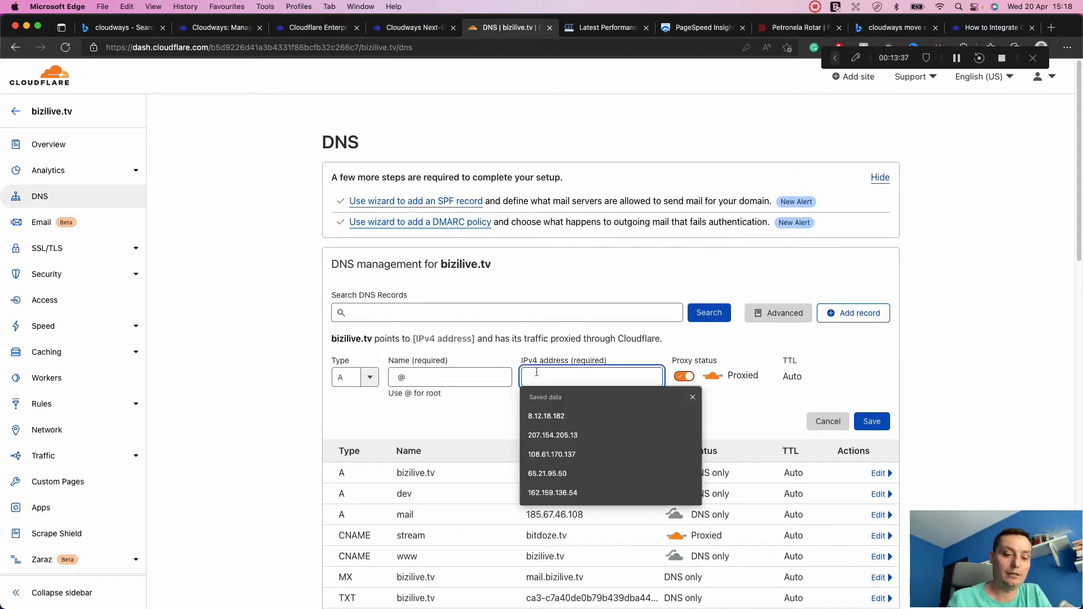
key("super+v")
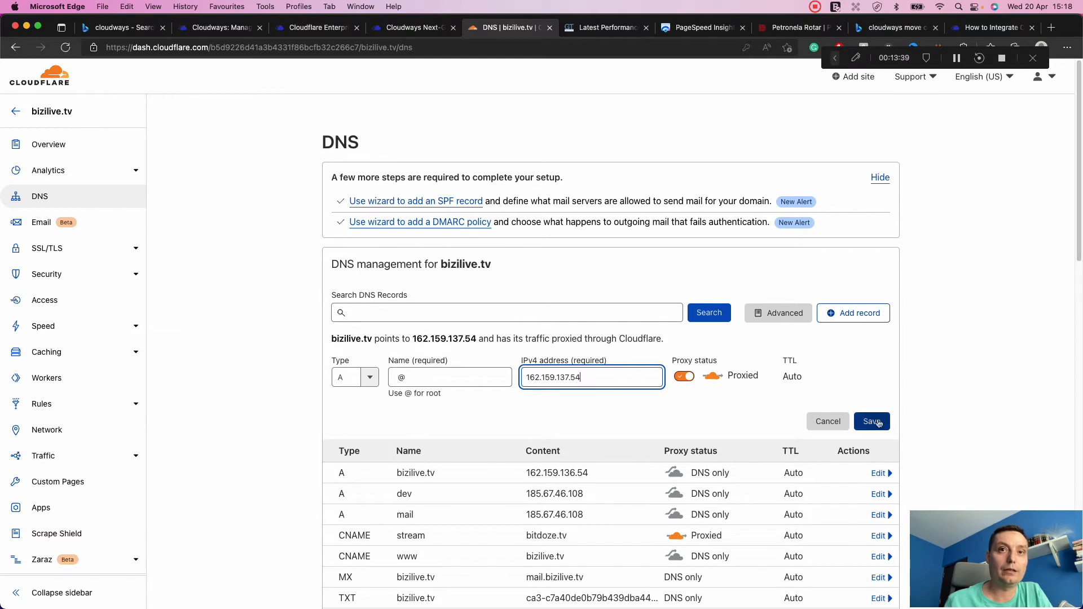
left_click(684, 376)
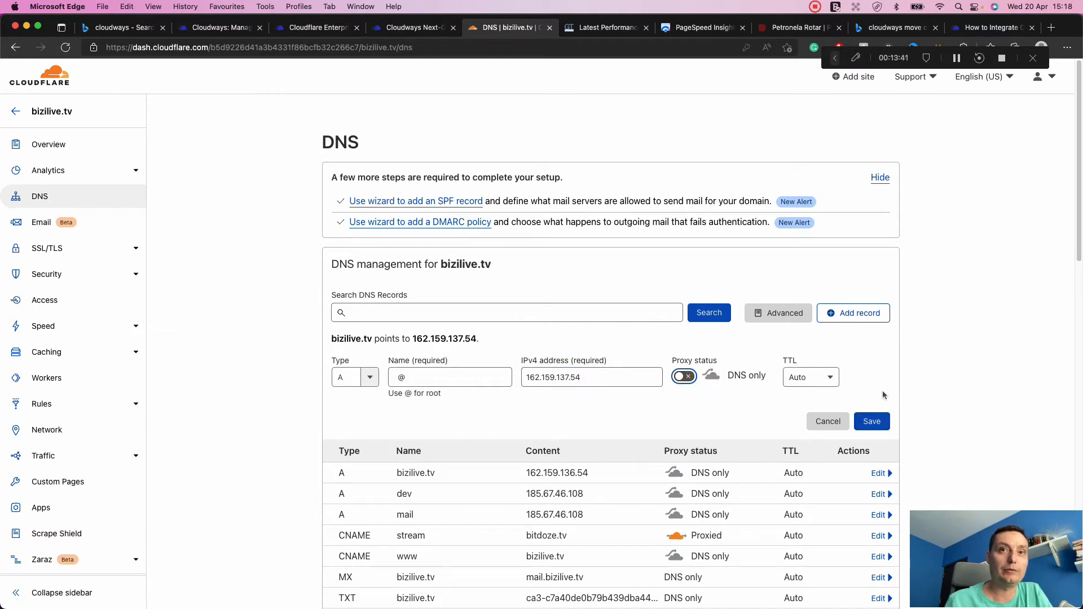
left_click(874, 423)
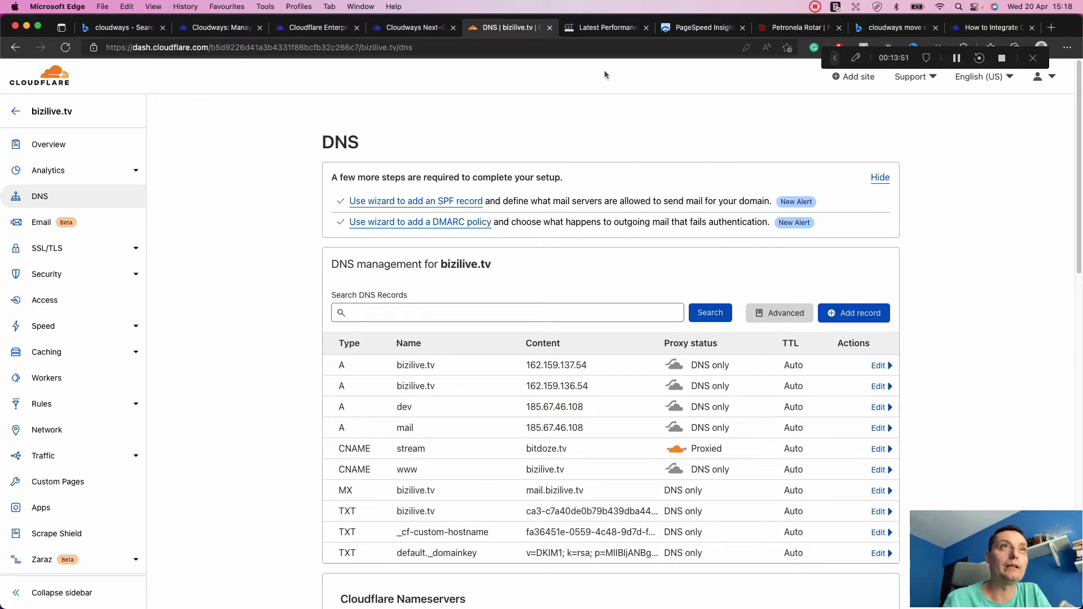
- Return to Cloudways, finish the A records dialog, and review the Cloudflare Enterprise overview with its bandwidth, caching and purge options
left_click(417, 28)
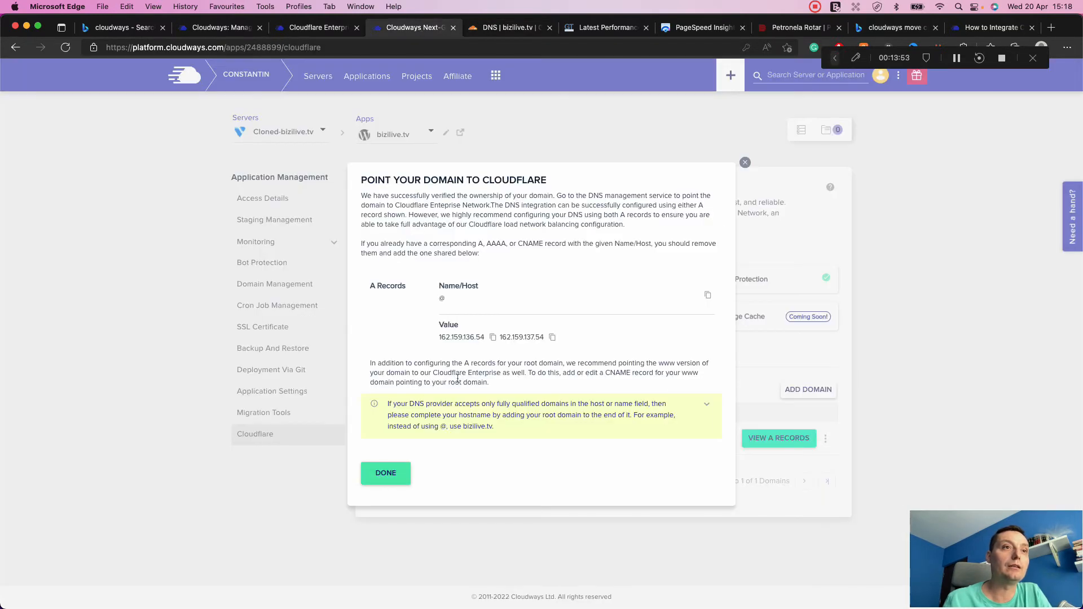
left_click(400, 471)
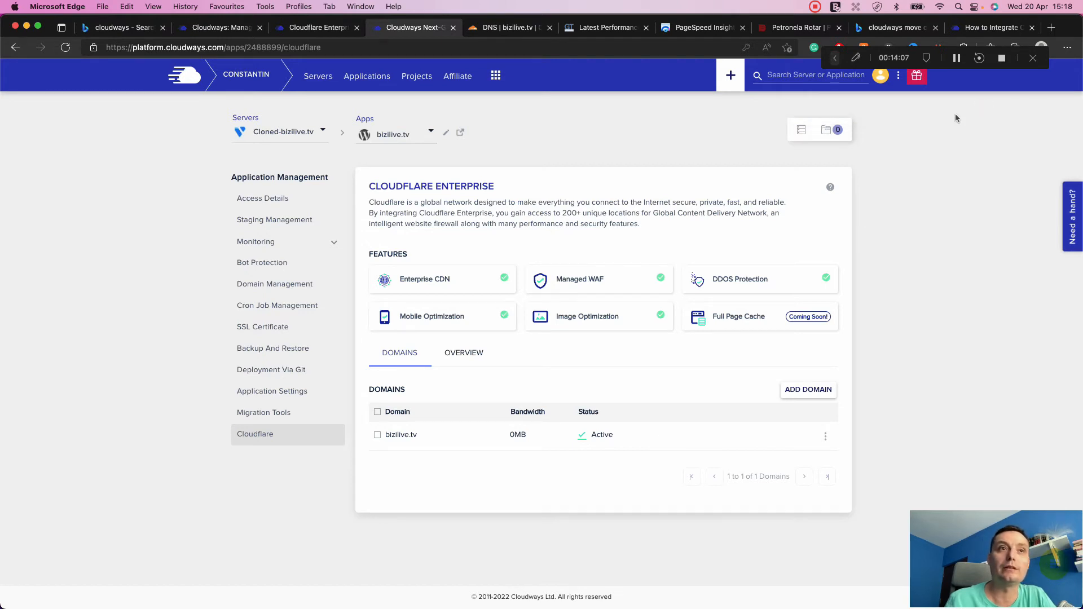
left_click(463, 358)
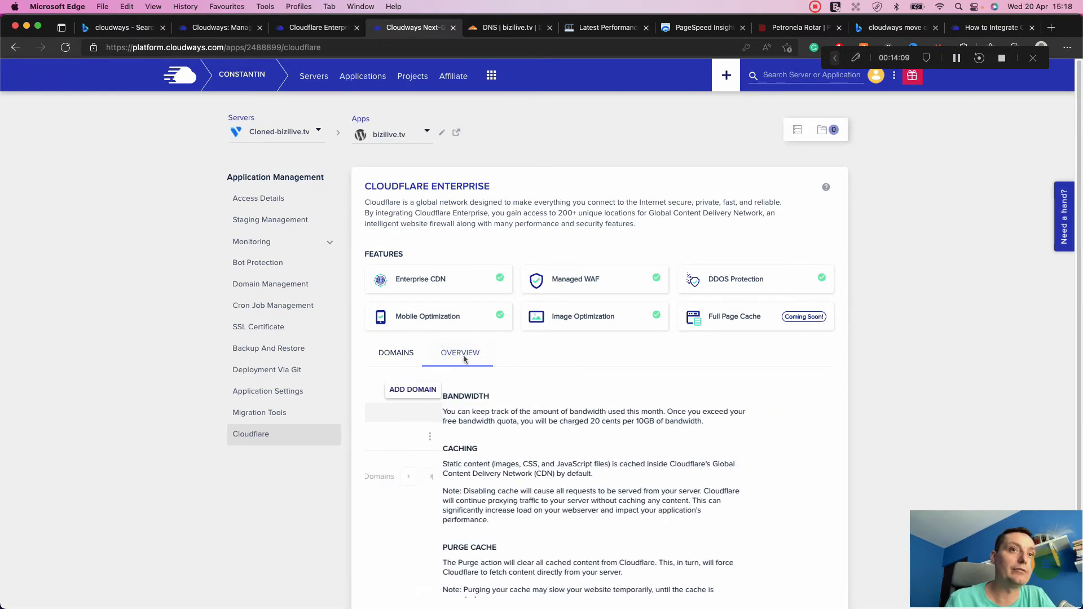
scroll(577, 347, "down", 1)
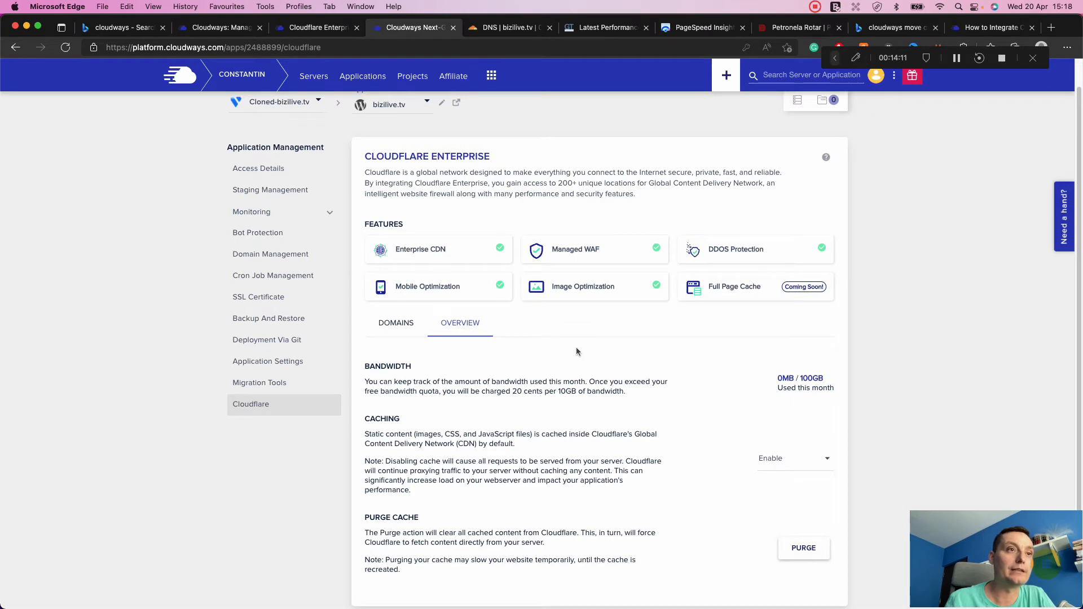
scroll(576, 351, "down", 1)
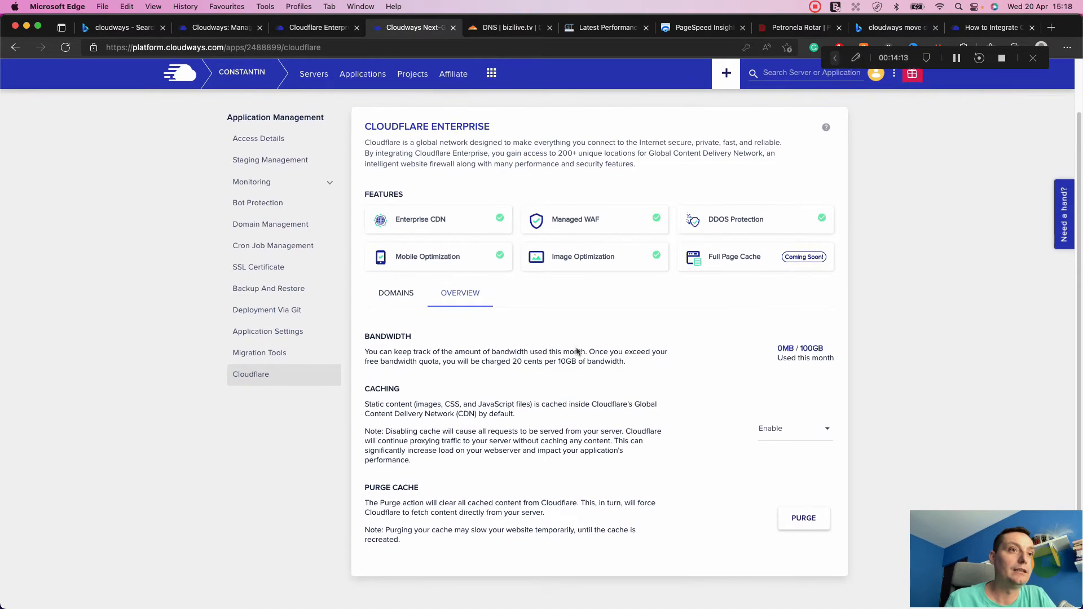
scroll(576, 348, "up", 2)
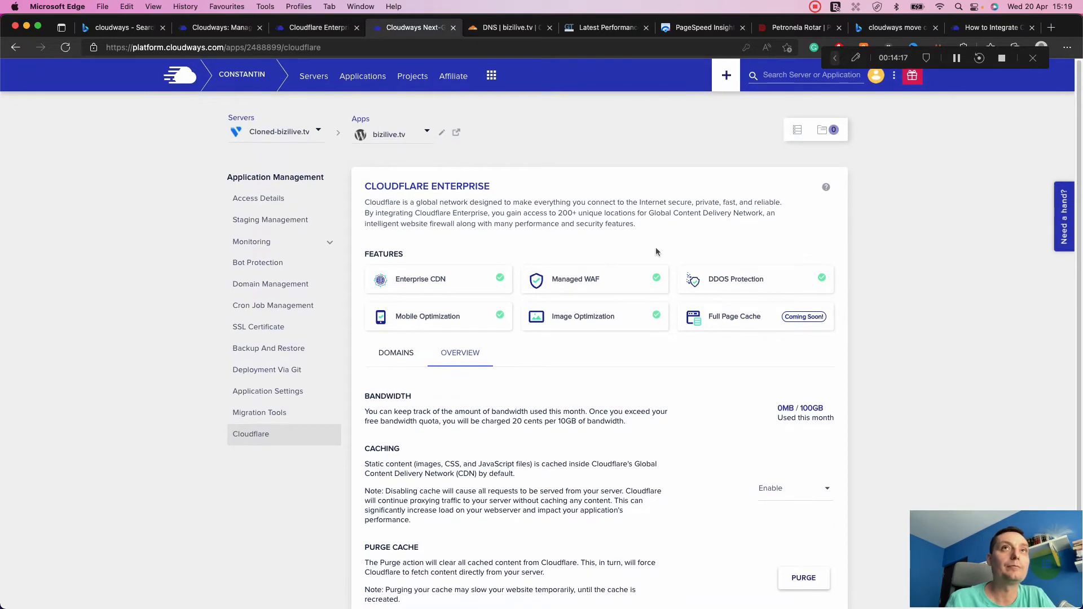
- Load bizilive.tv in a new browser tab, look through its homepage and open the Dincolo de Eșec series
left_click(1054, 29)
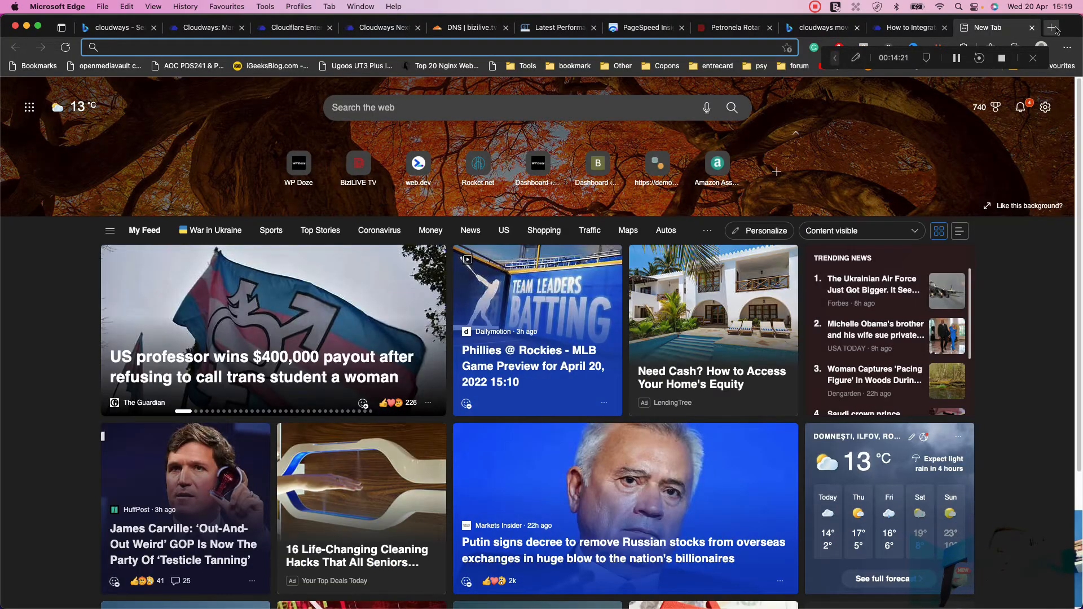
type("bizilive.tv")
key("Return")
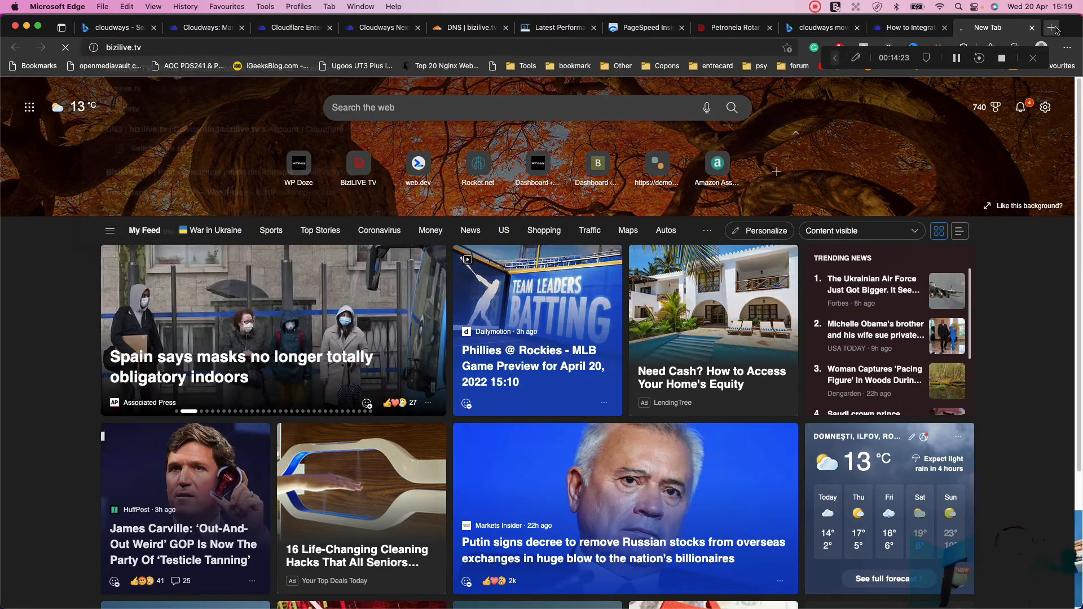
scroll(602, 378, "down", 10)
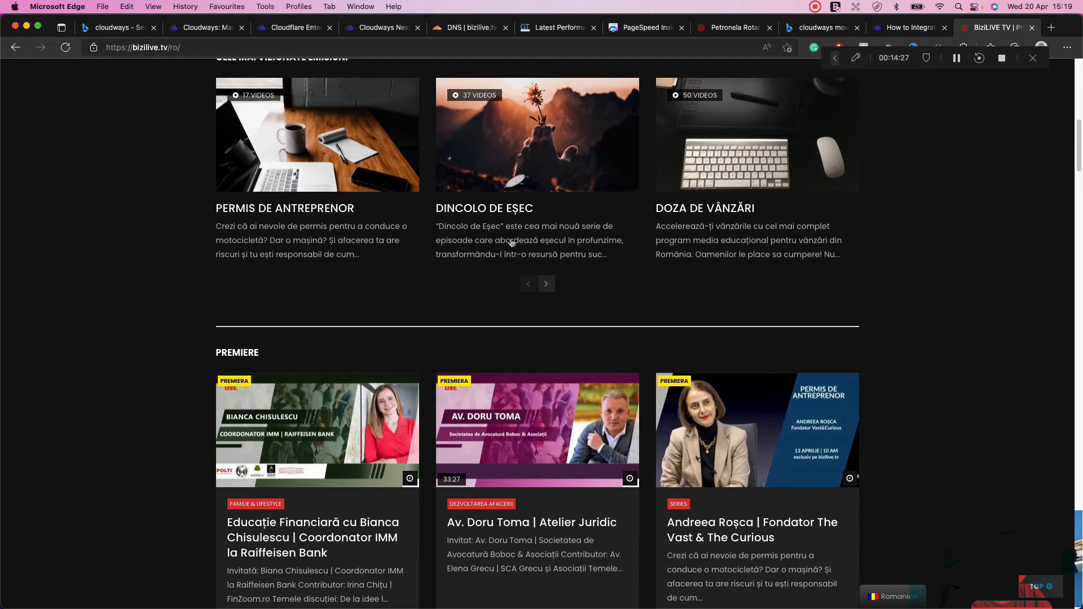
left_click(500, 209)
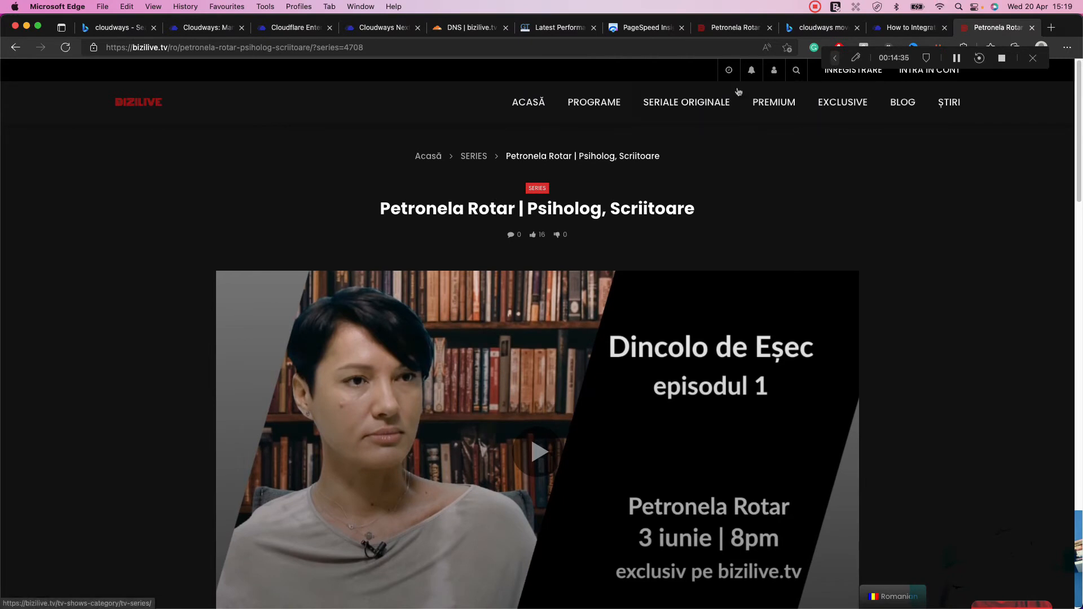
left_click(561, 29)
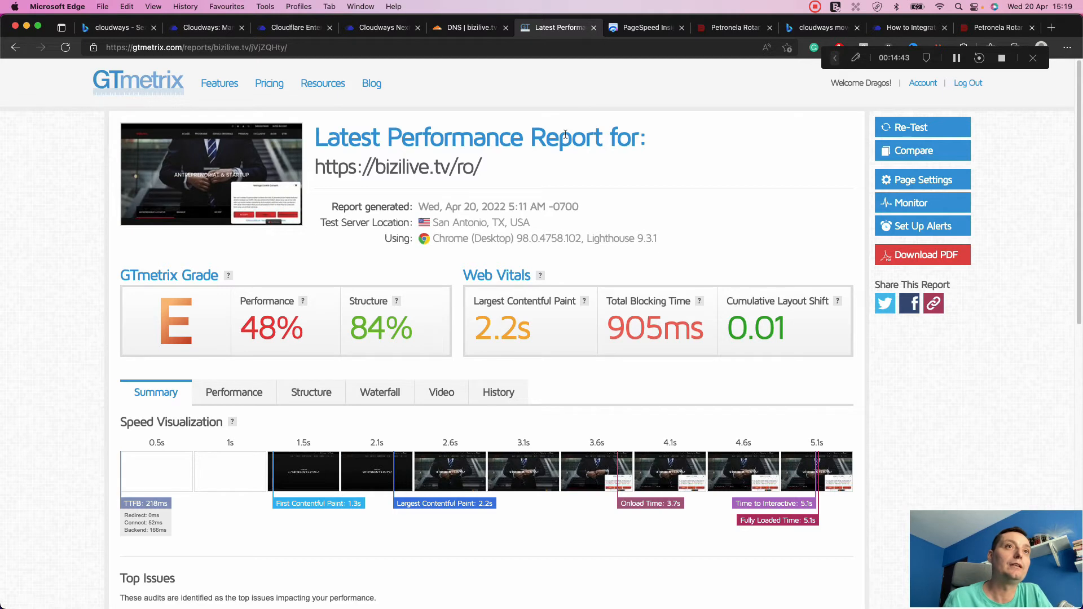
left_click(936, 128)
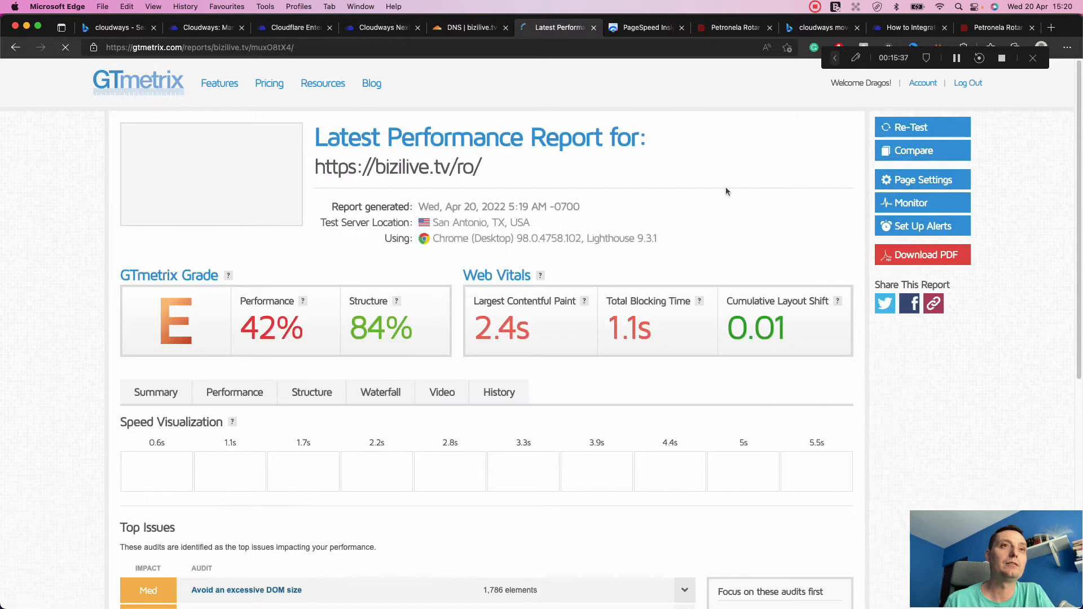
scroll(726, 190, "down", 1)
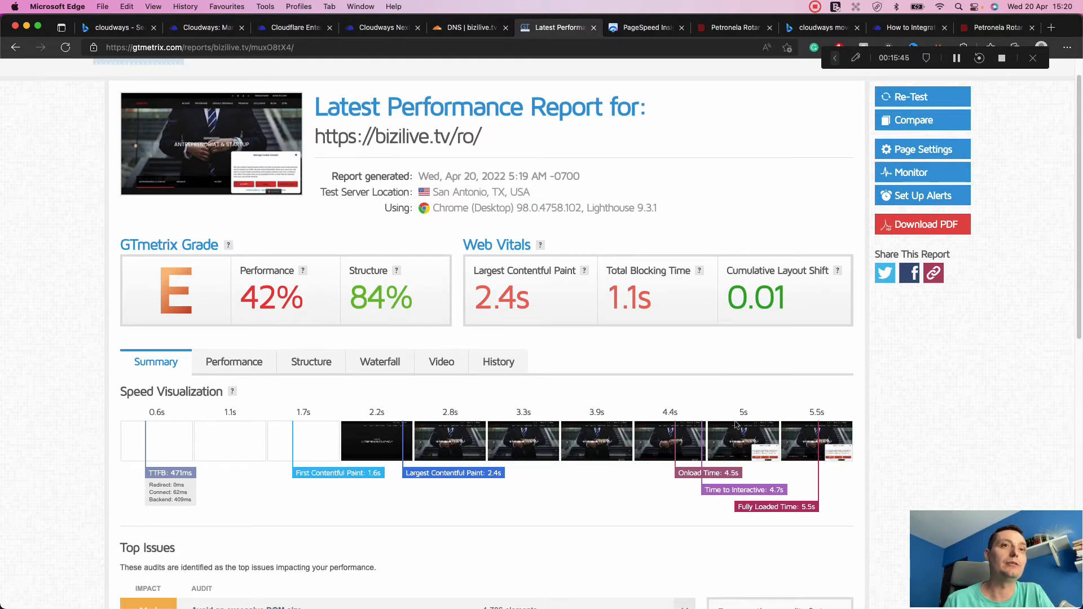
scroll(736, 424, "up", 1)
scroll(736, 424, "down", 1)
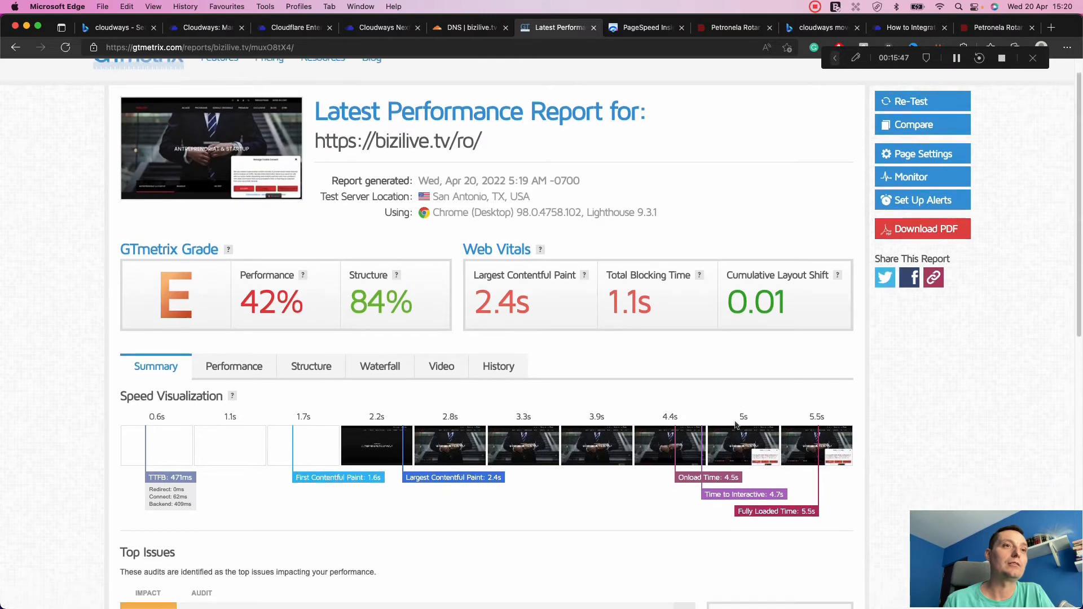
scroll(737, 424, "down", 1)
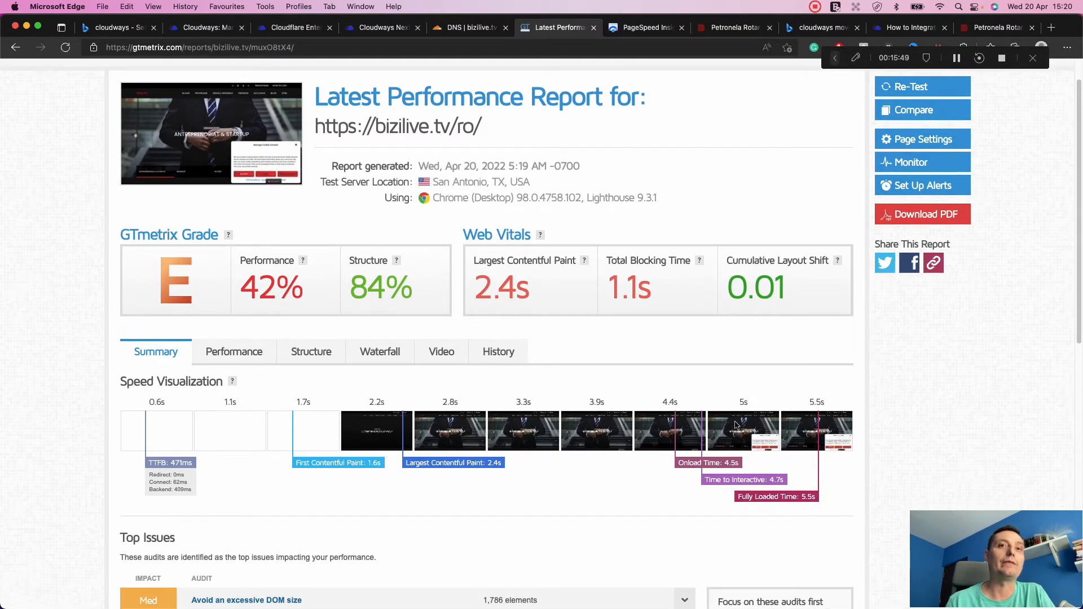
scroll(736, 424, "down", 2)
scroll(736, 425, "up", 4)
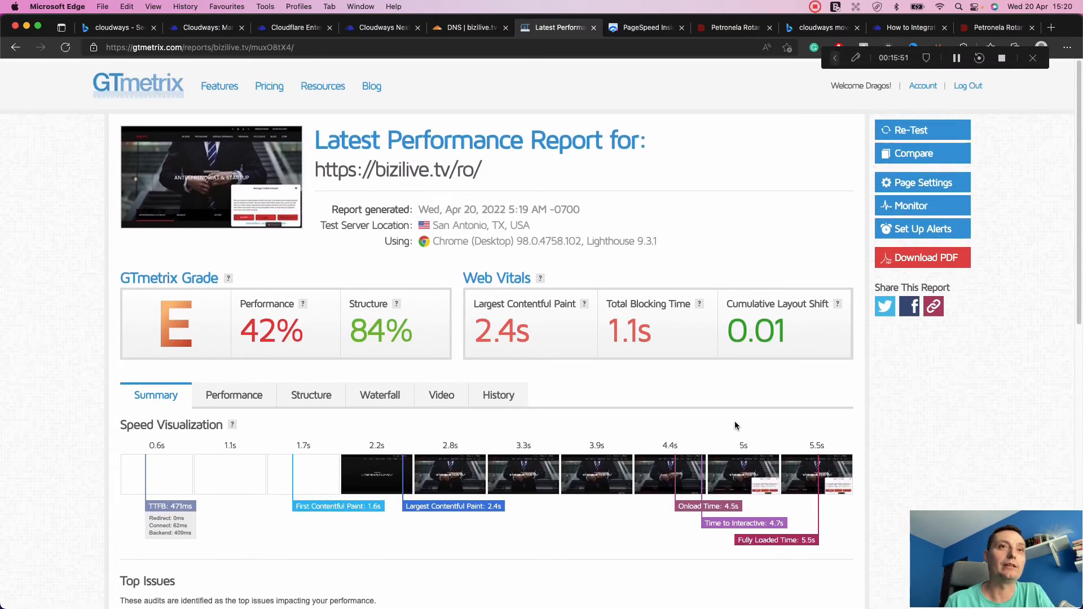
scroll(846, 237, "down", 1)
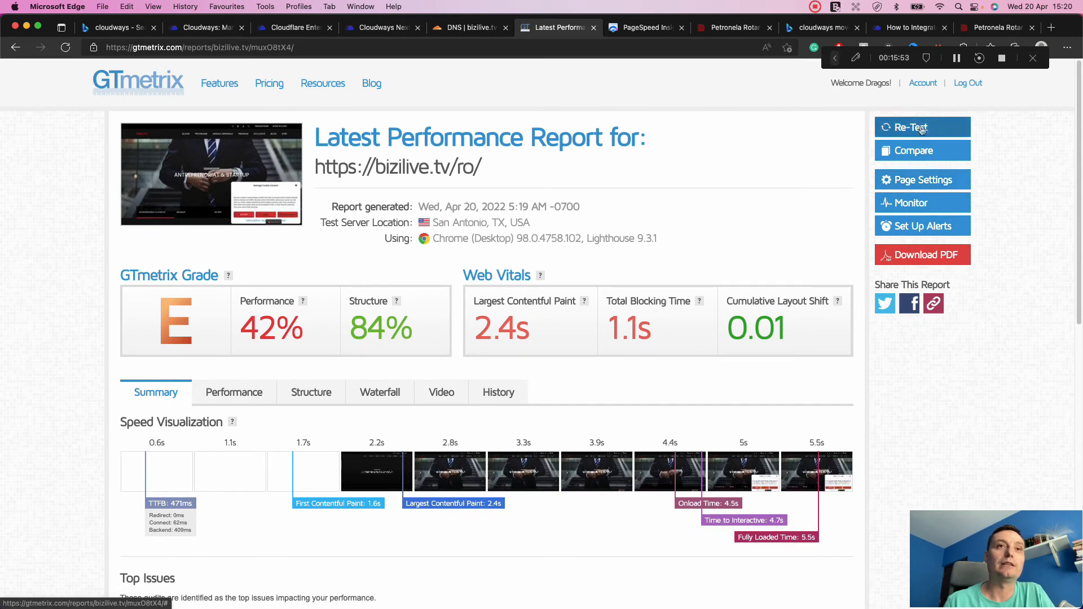
left_click(922, 130)
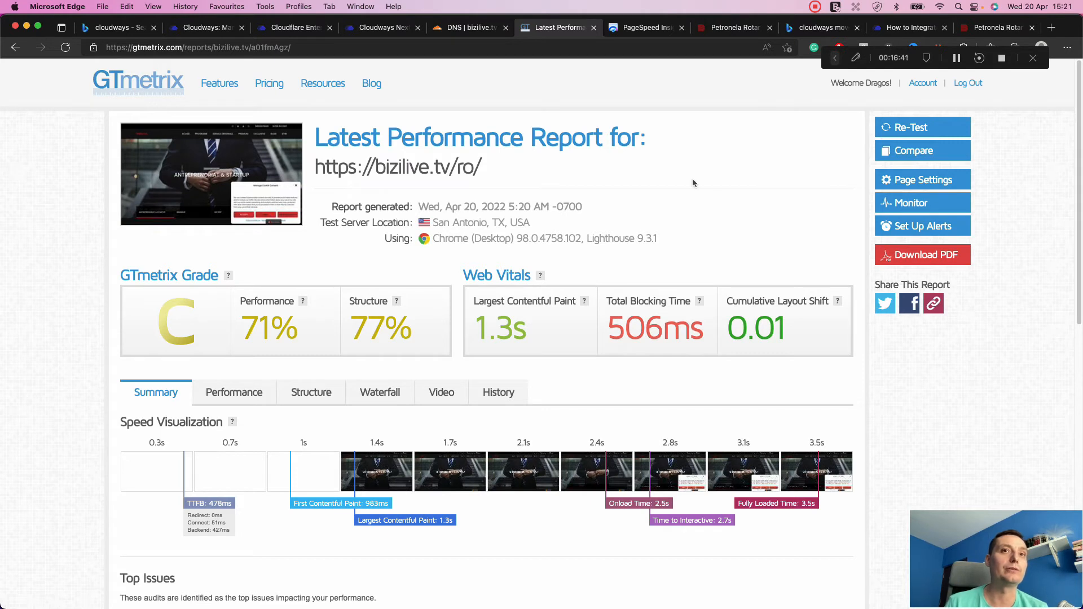
scroll(693, 183, "down", 2)
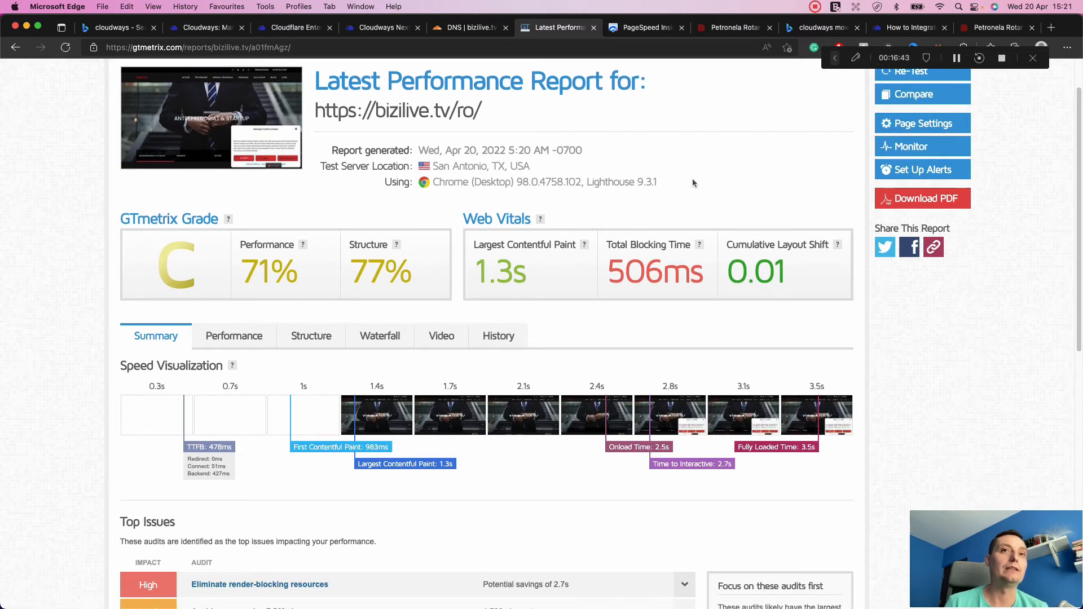
scroll(693, 182, "up", 2)
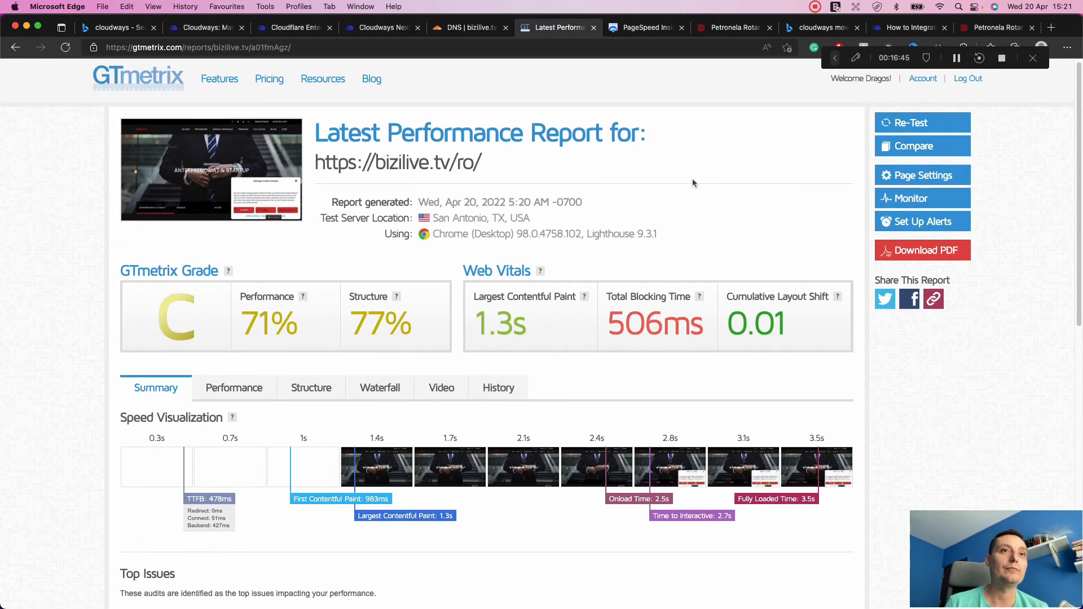
scroll(692, 183, "down", 1)
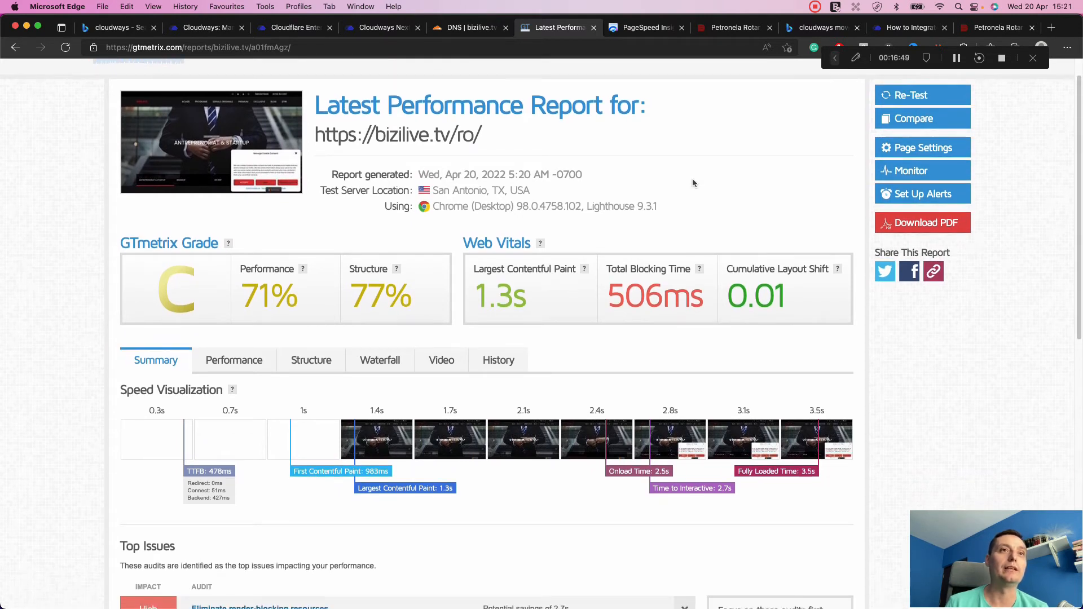
scroll(693, 182, "down", 1)
scroll(692, 183, "up", 1)
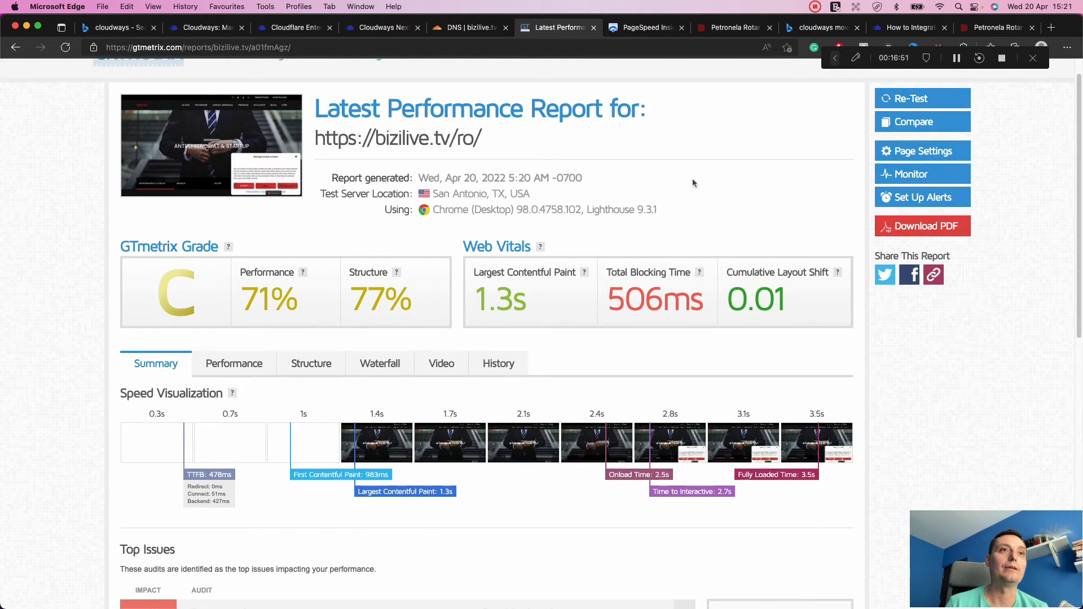
scroll(682, 192, "down", 1)
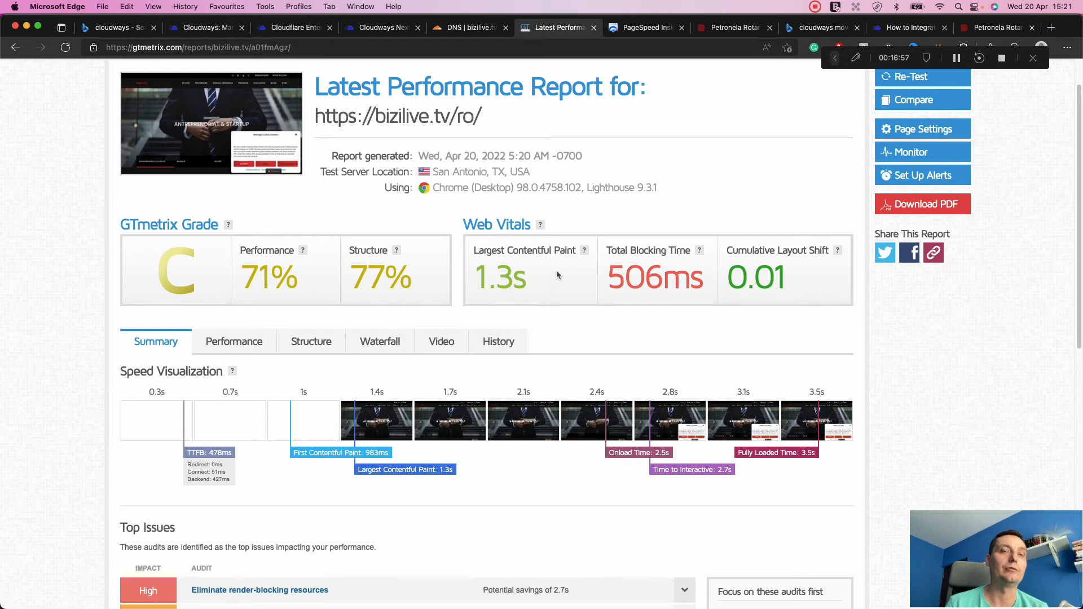
scroll(725, 337, "down", 1)
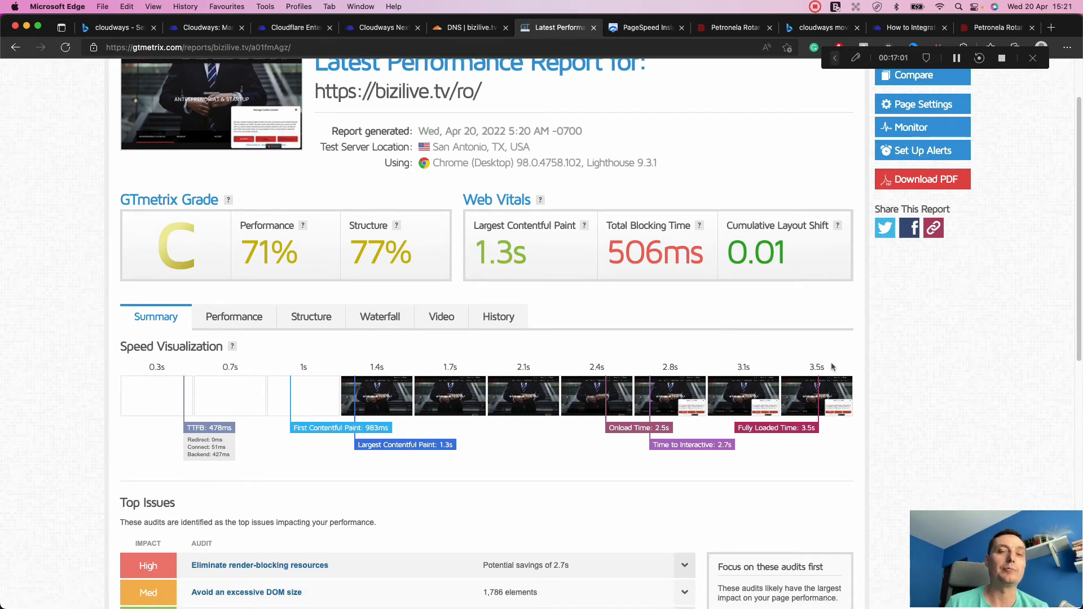
scroll(831, 367, "up", 3)
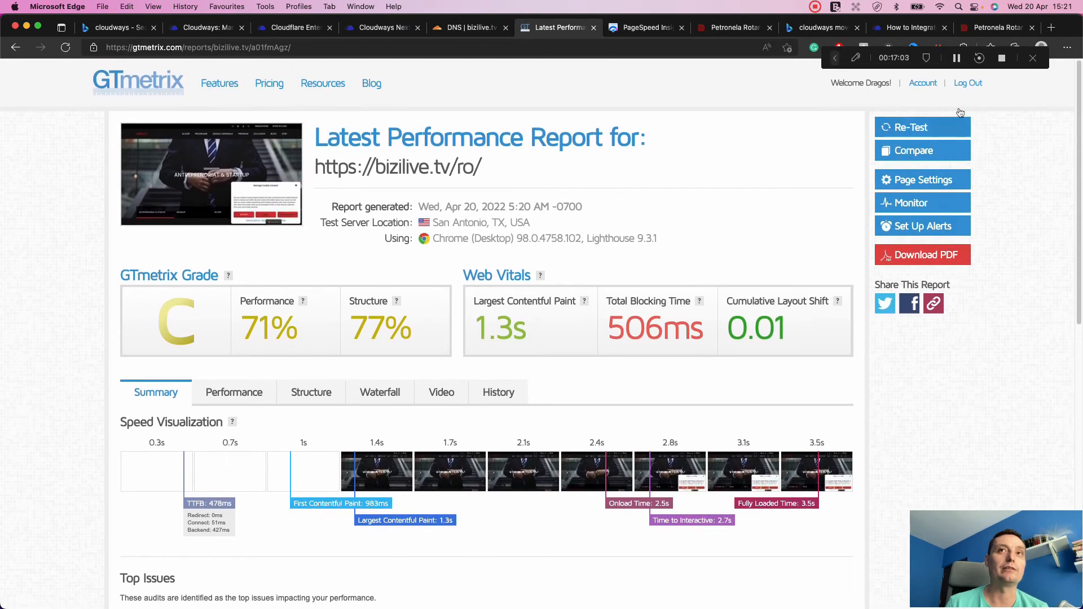
left_click(923, 126)
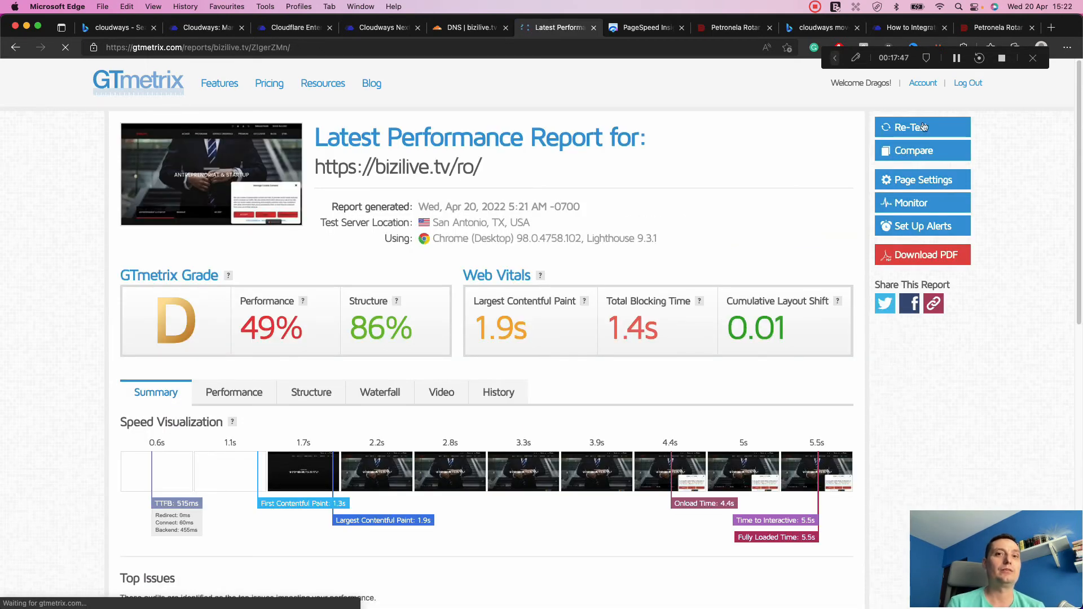
scroll(924, 127, "down", 2)
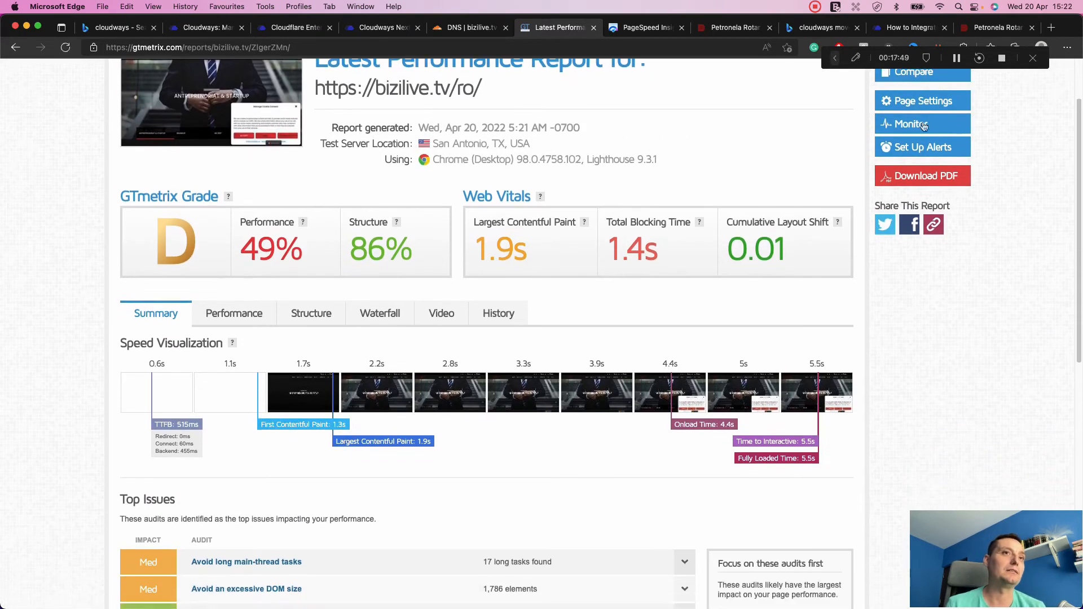
scroll(924, 127, "up", 3)
scroll(923, 127, "down", 3)
scroll(923, 127, "up", 3)
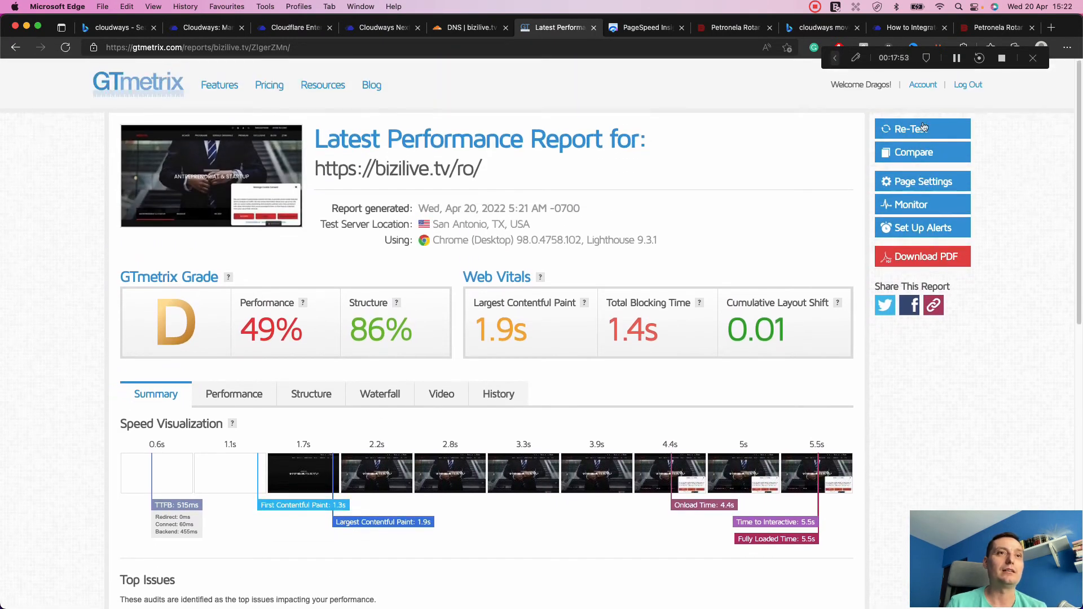
scroll(924, 127, "down", 2)
scroll(924, 127, "down", 1)
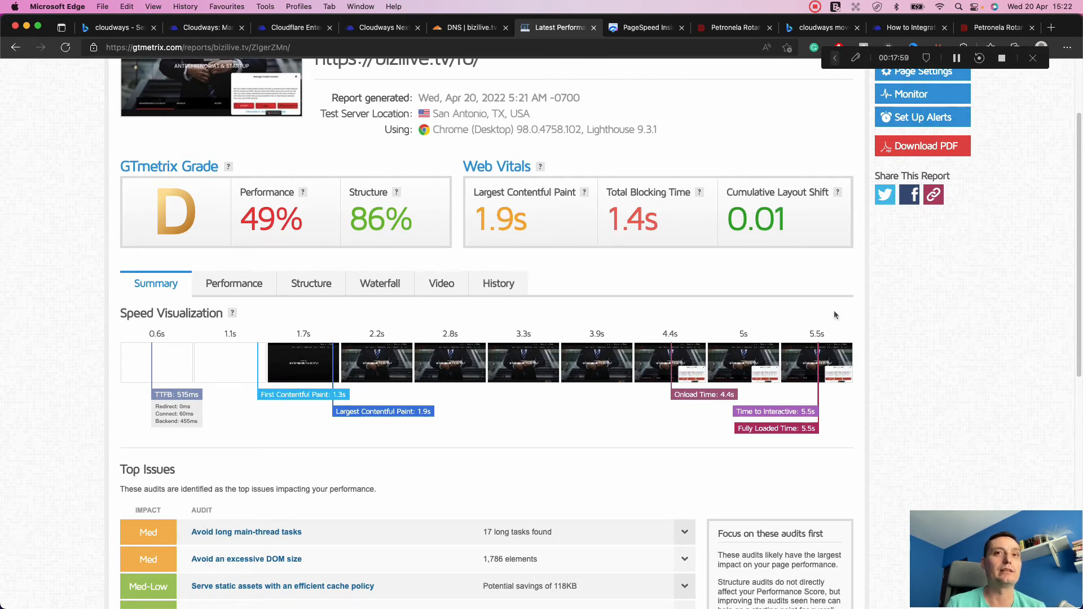
scroll(827, 349, "up", 2)
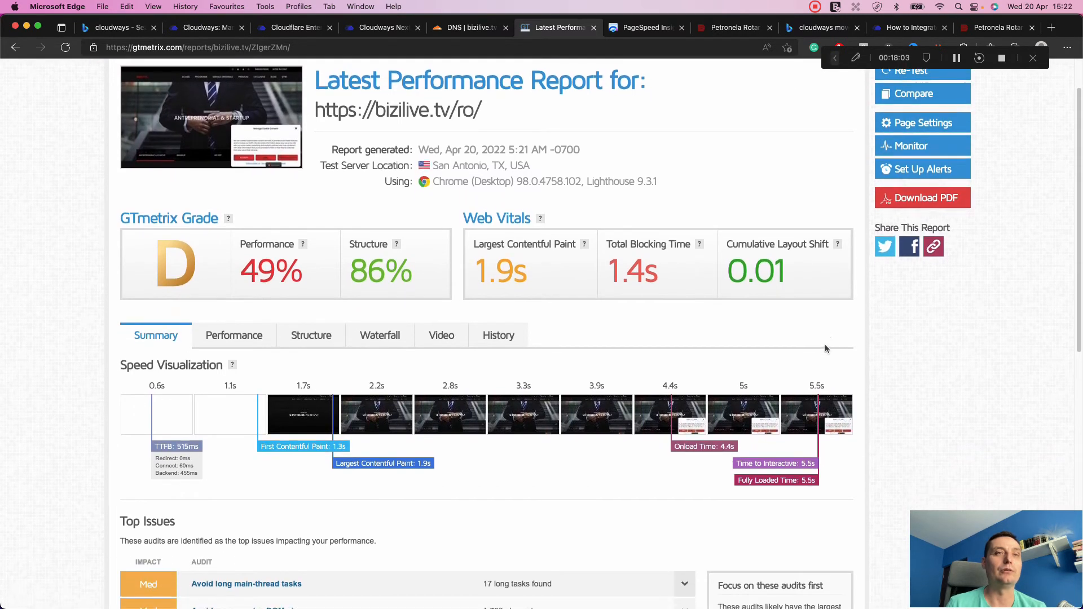
scroll(825, 349, "up", 1)
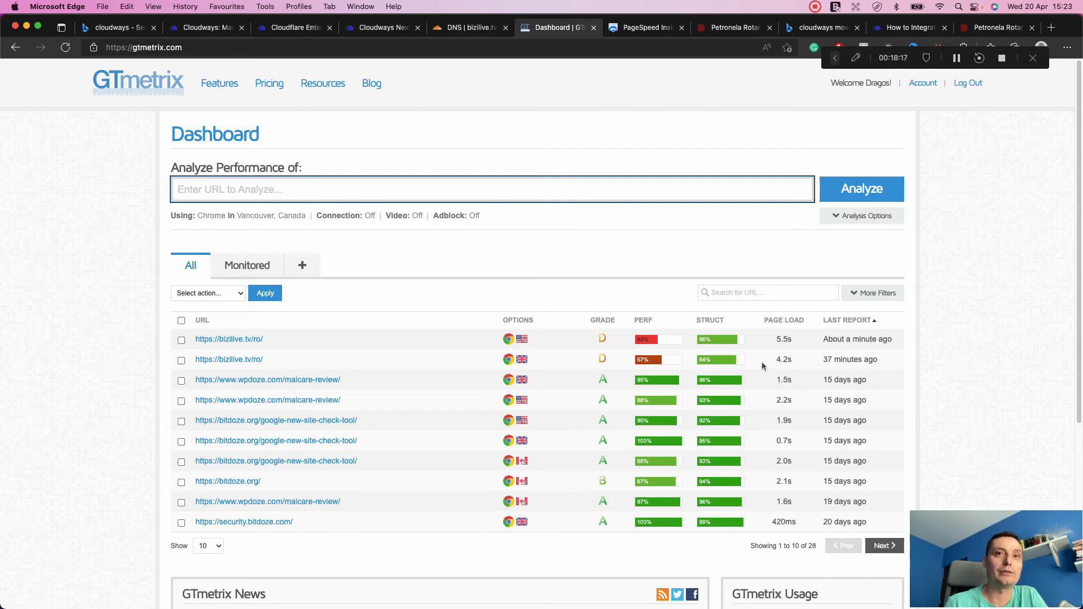
left_click(257, 367)
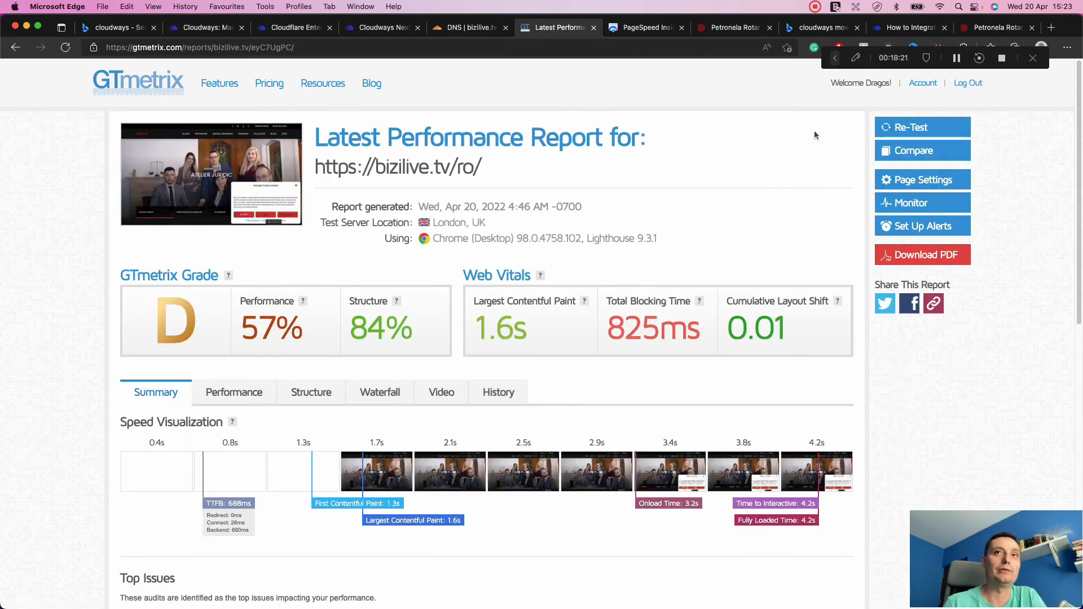
left_click(913, 124)
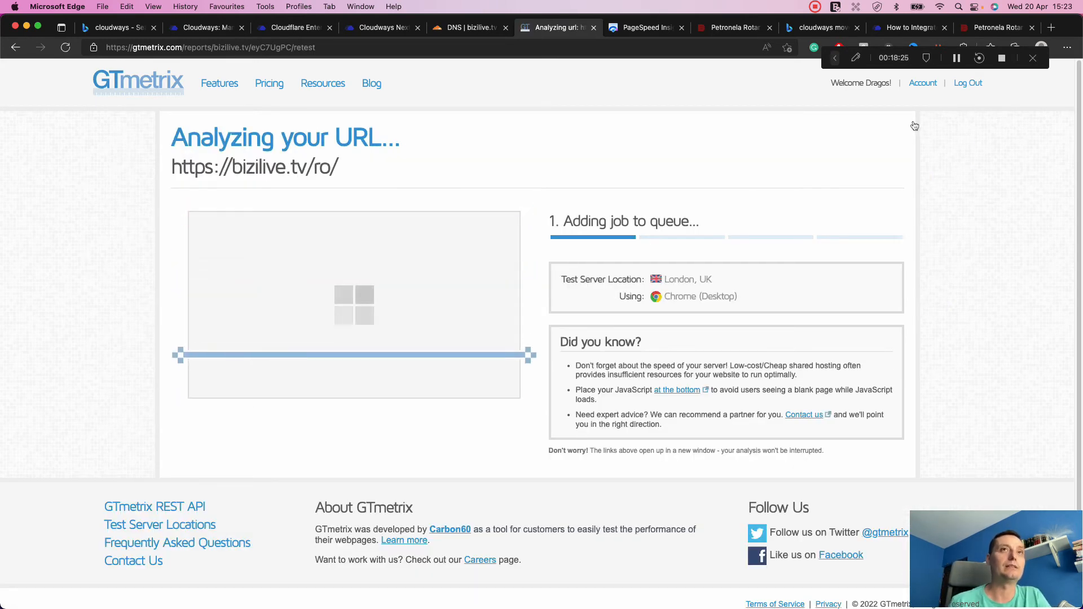
left_click(631, 31)
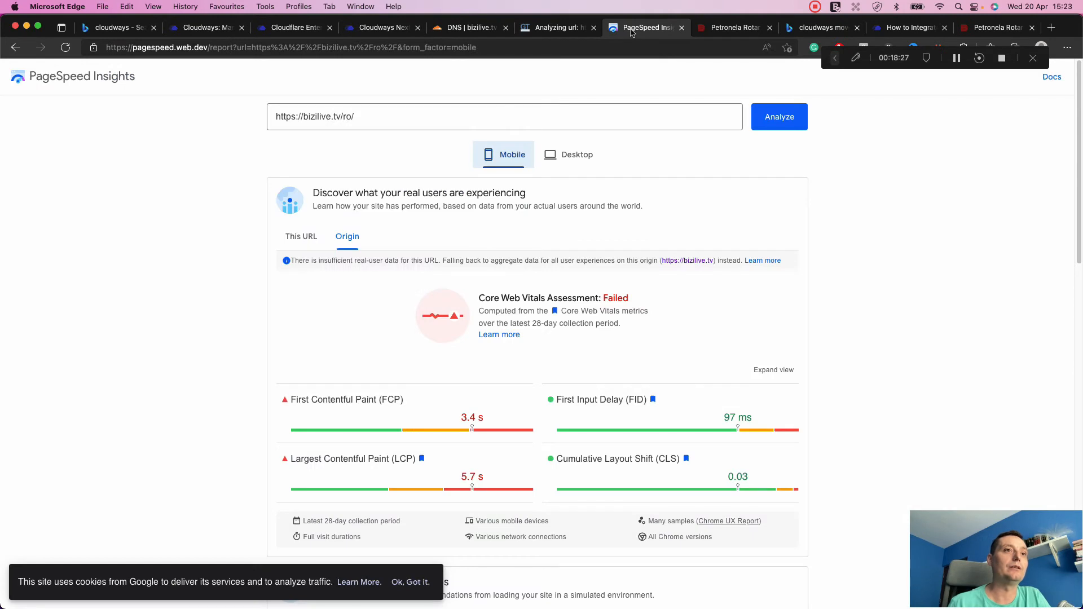
scroll(656, 163, "down", 5)
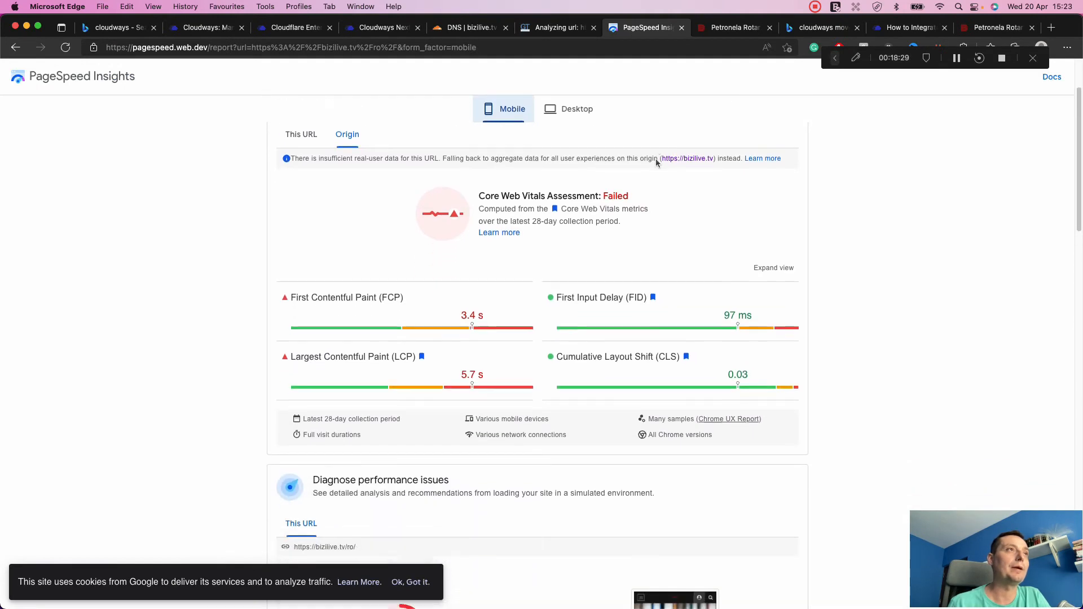
scroll(656, 163, "down", 1)
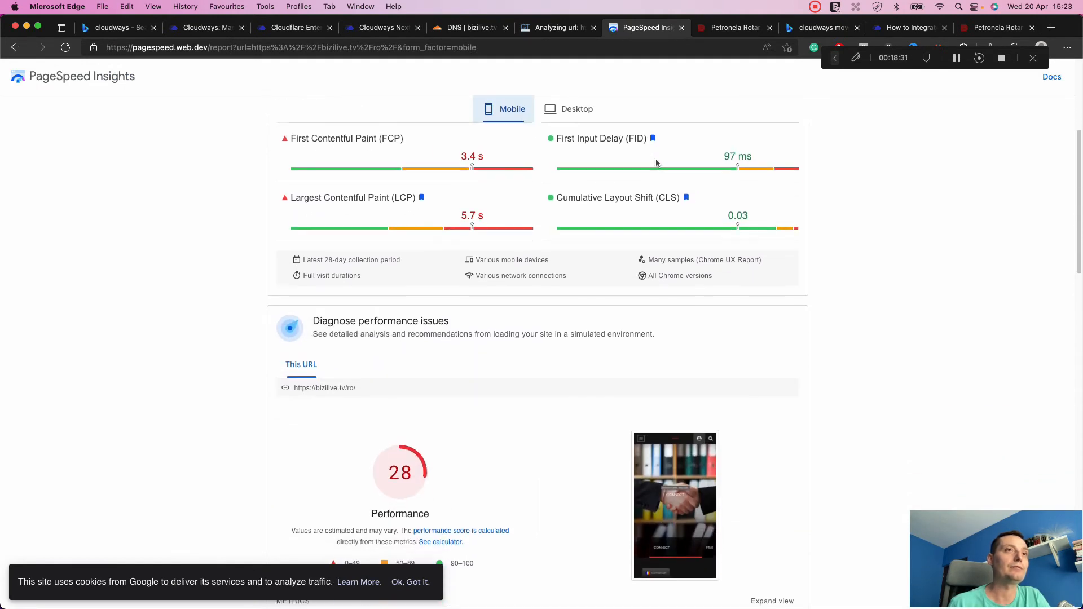
scroll(656, 163, "up", 6)
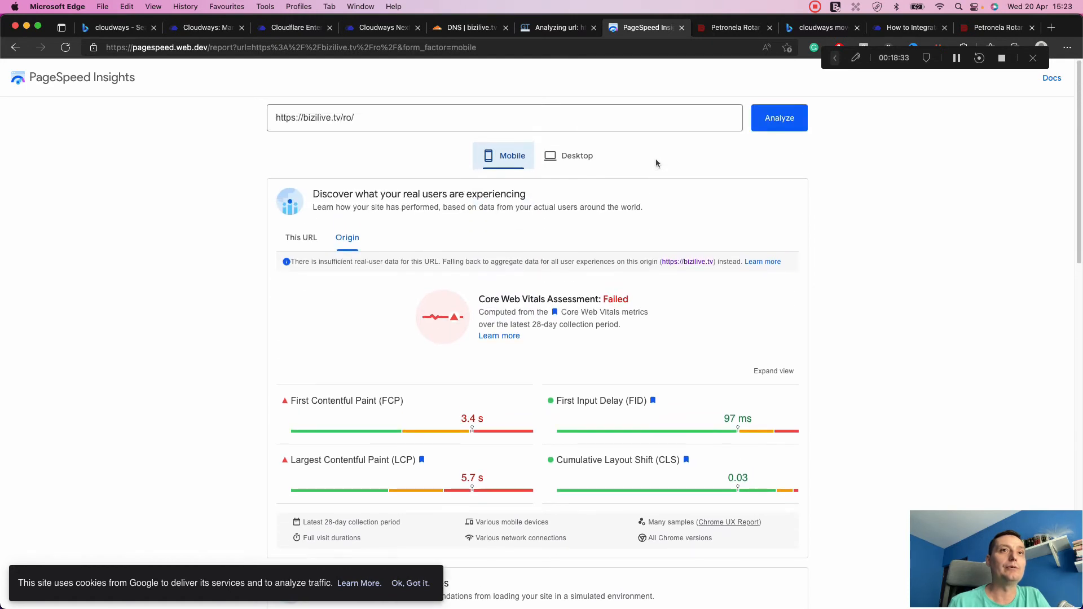
scroll(656, 163, "down", 7)
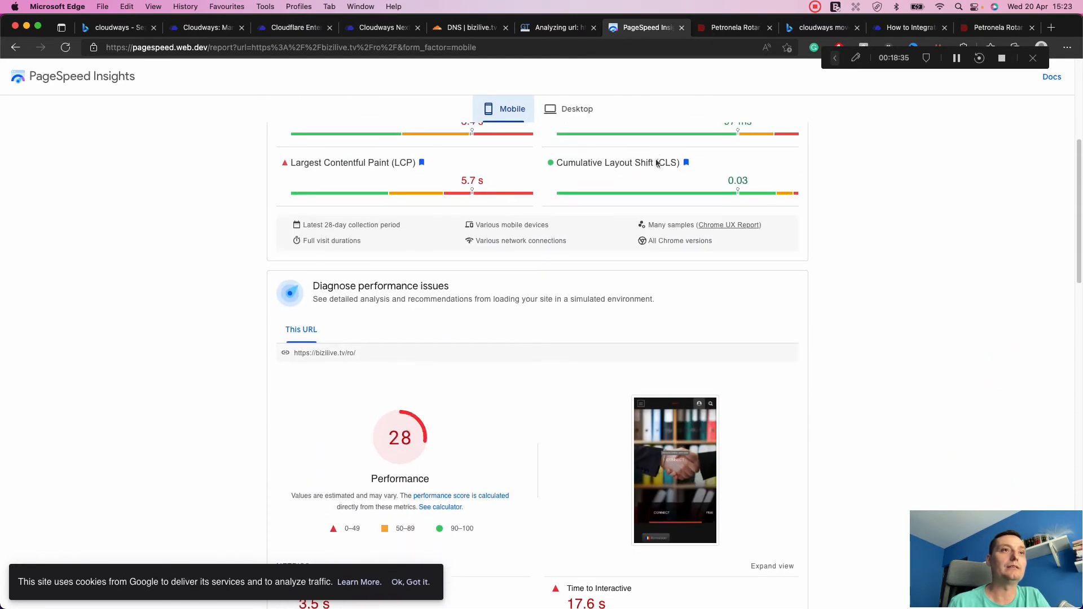
scroll(656, 163, "down", 7)
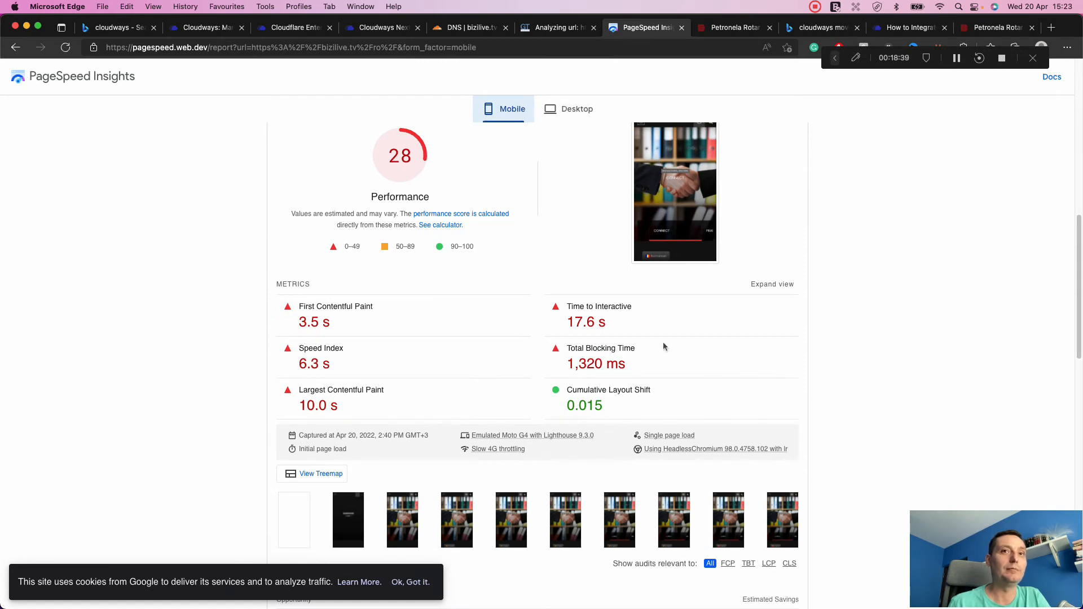
scroll(722, 158, "up", 12)
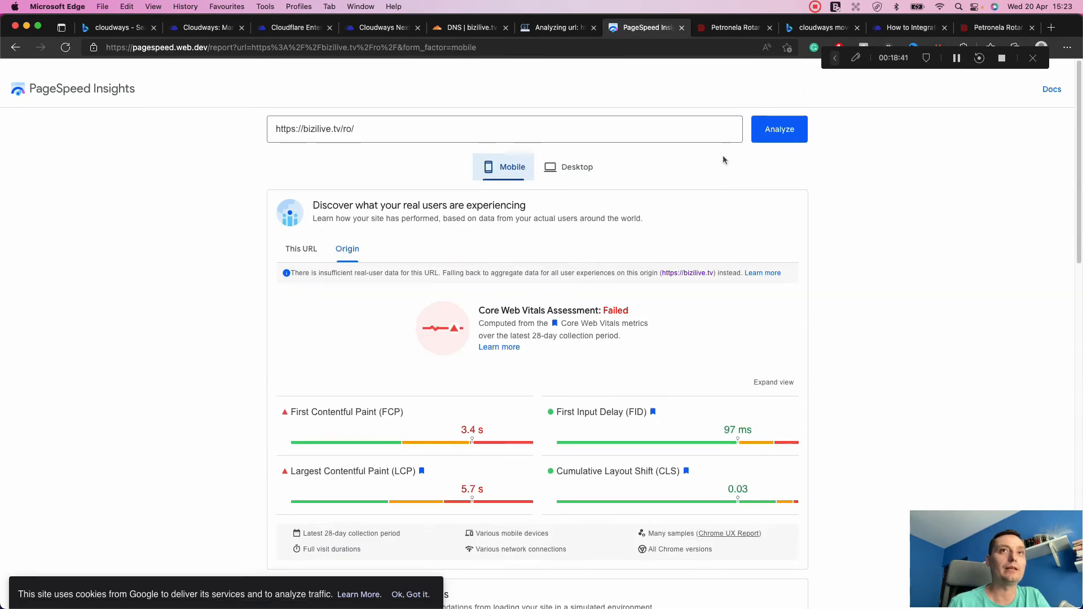
left_click(787, 121)
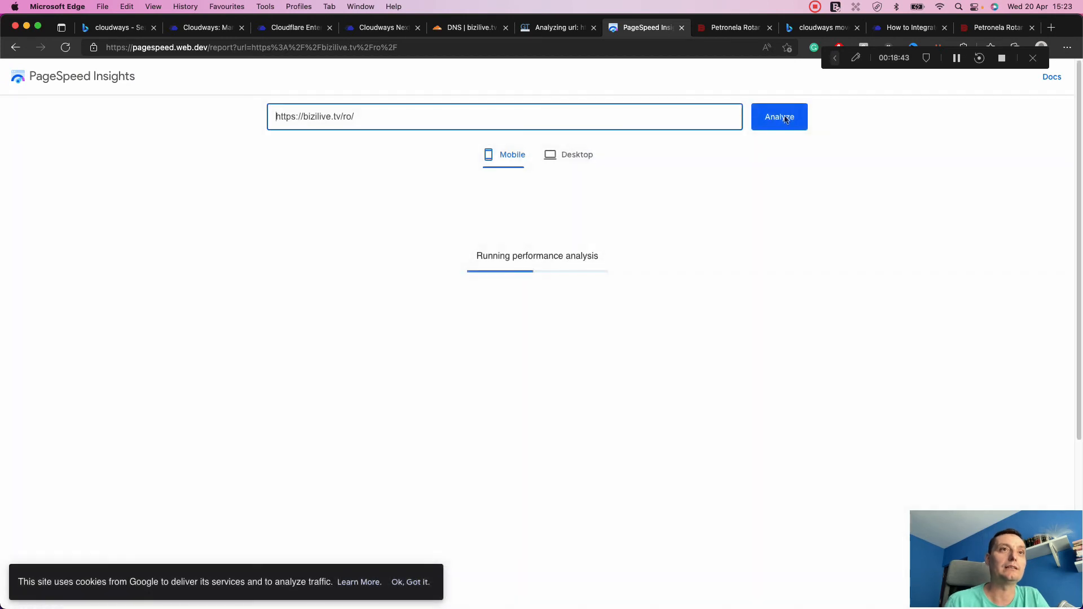
left_click(468, 29)
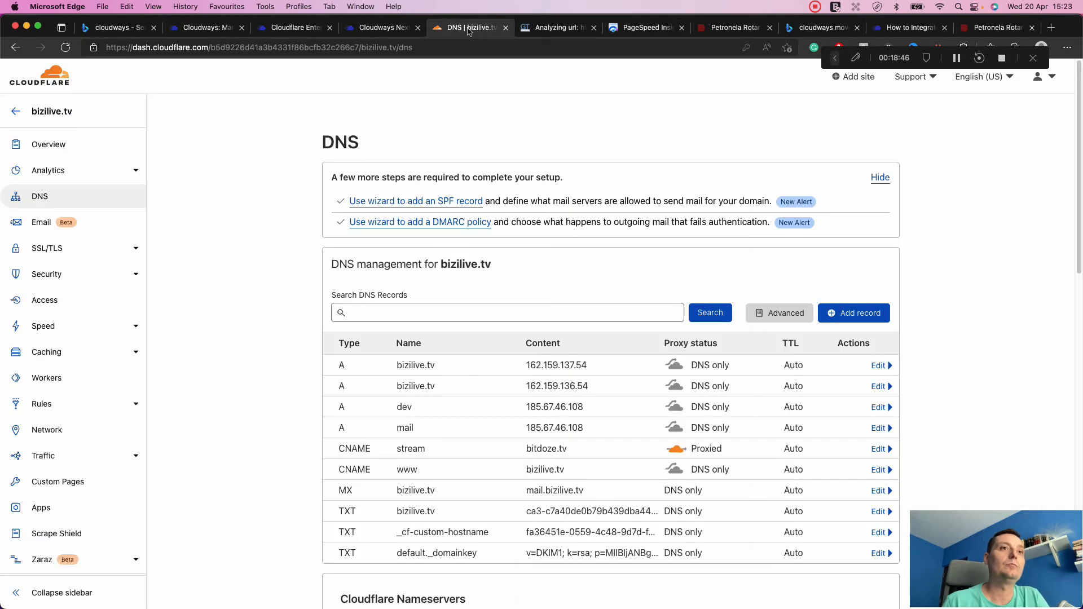
left_click(541, 34)
left_click(646, 26)
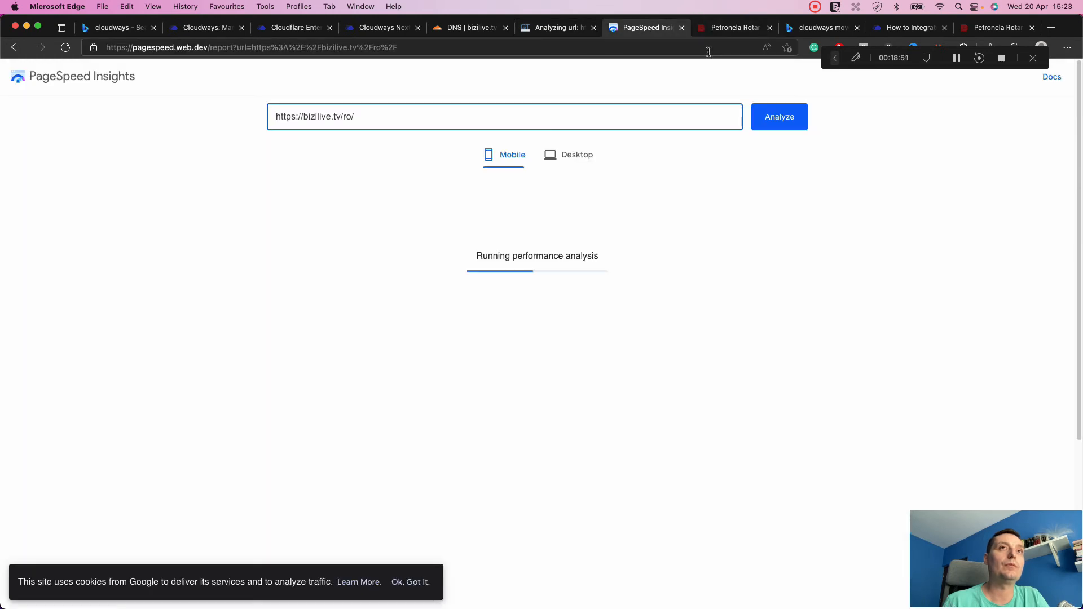
- Return to GTmetrix, review the new London report's scores and load timings, and start another London re-test
left_click(564, 29)
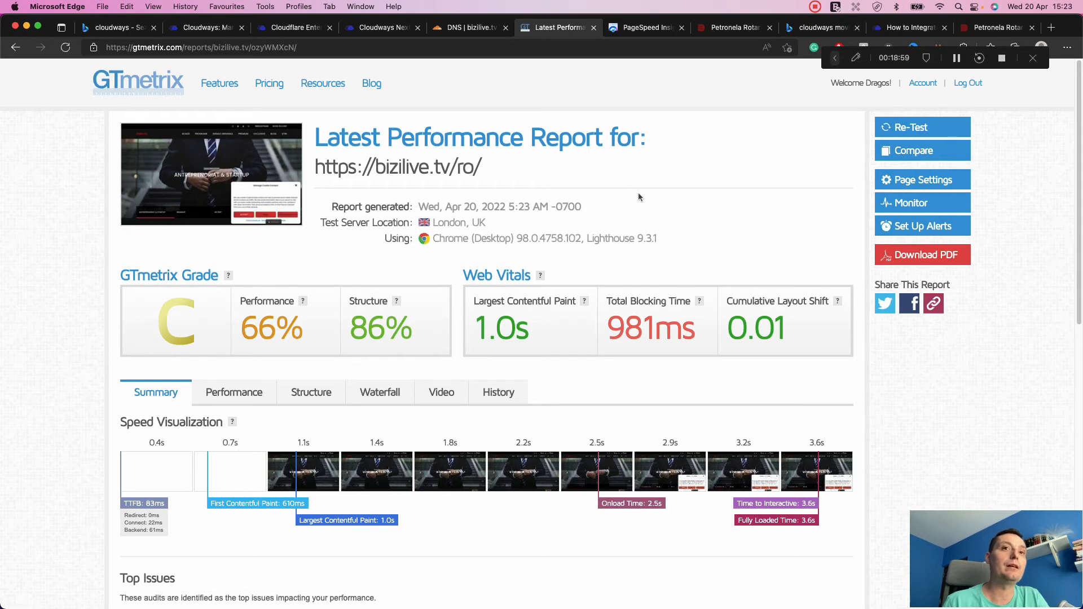
scroll(638, 196, "down", 2)
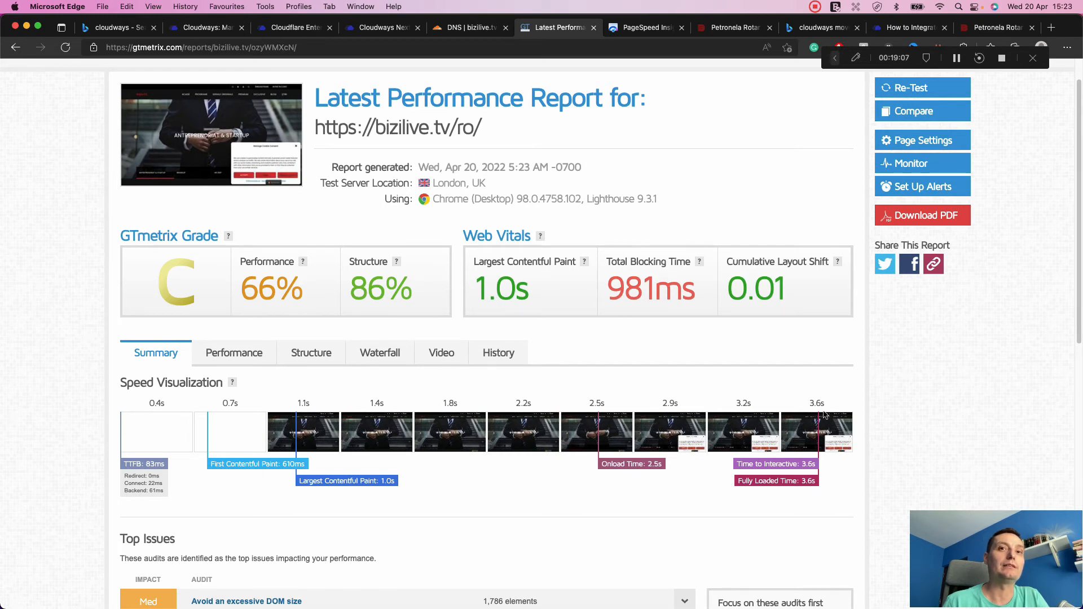
scroll(827, 405, "up", 2)
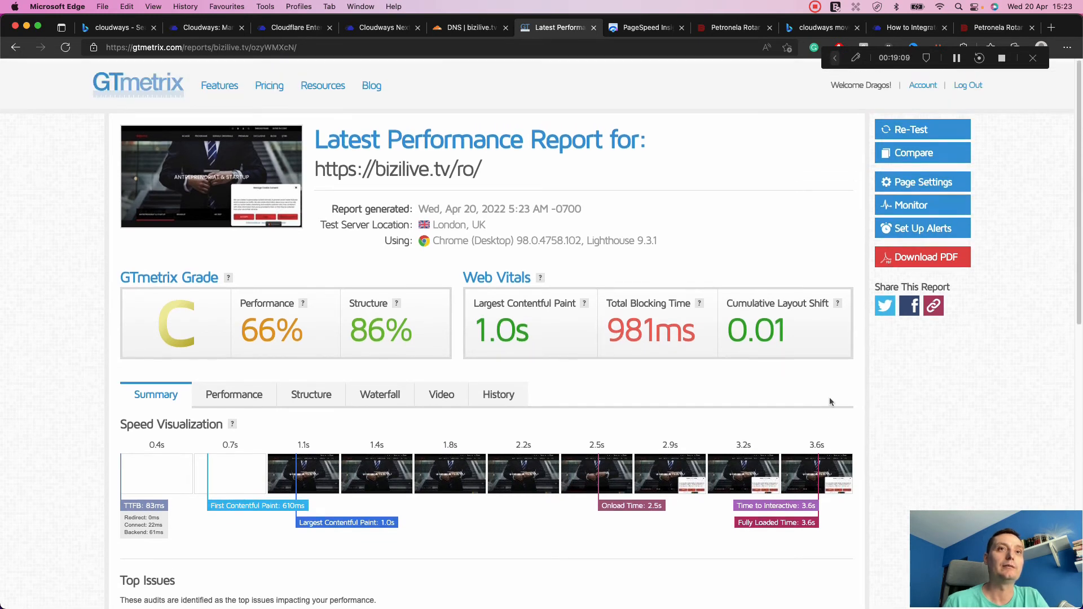
left_click(923, 129)
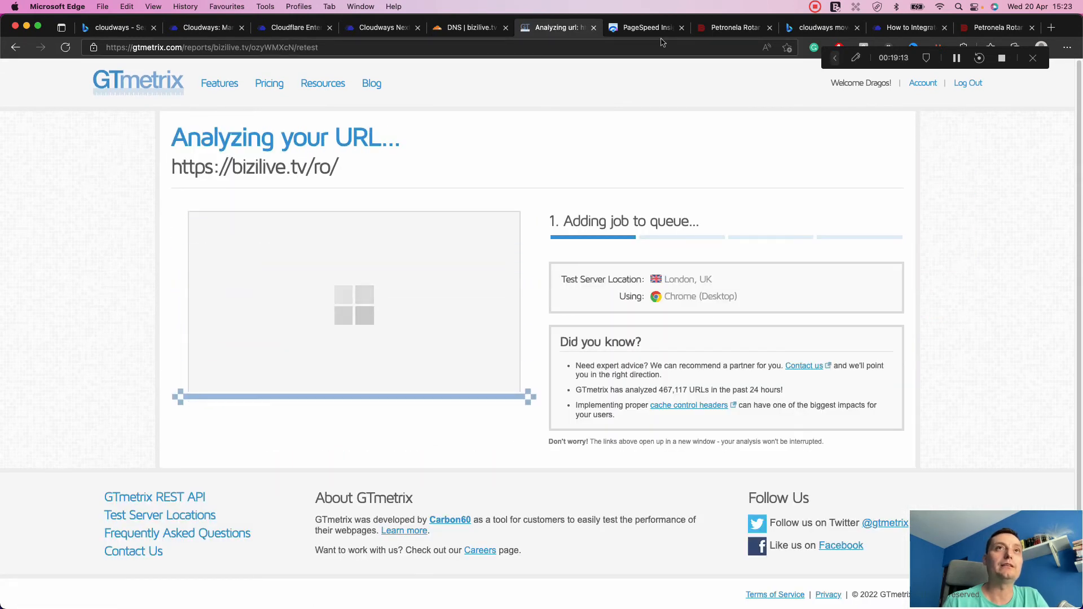
- Go back to PageSpeed Insights and examine the new mobile performance score, metrics and improvement opportunities
left_click(648, 27)
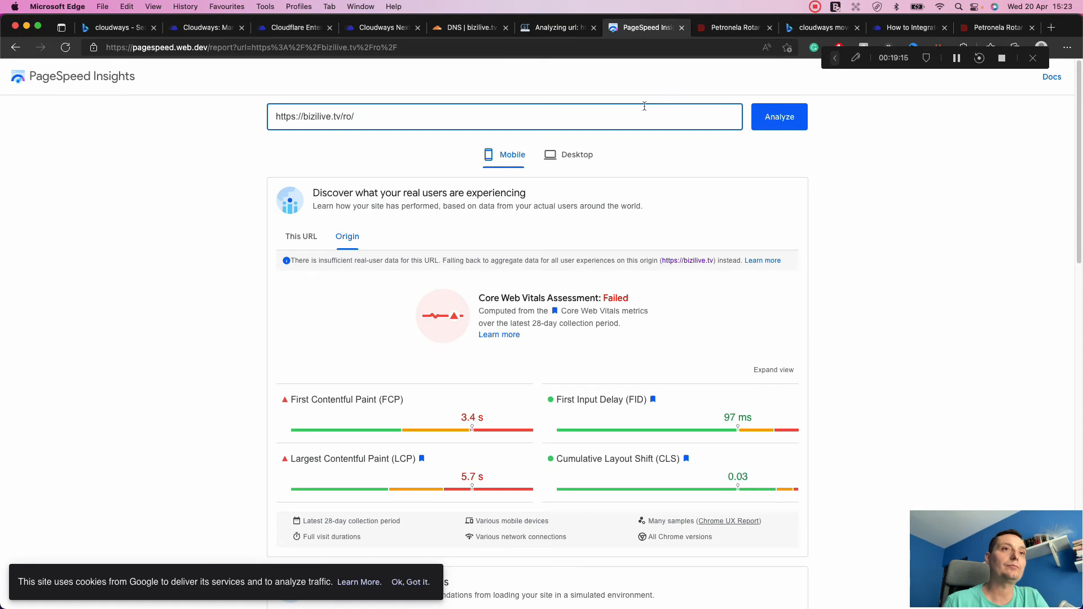
scroll(645, 106, "down", 10)
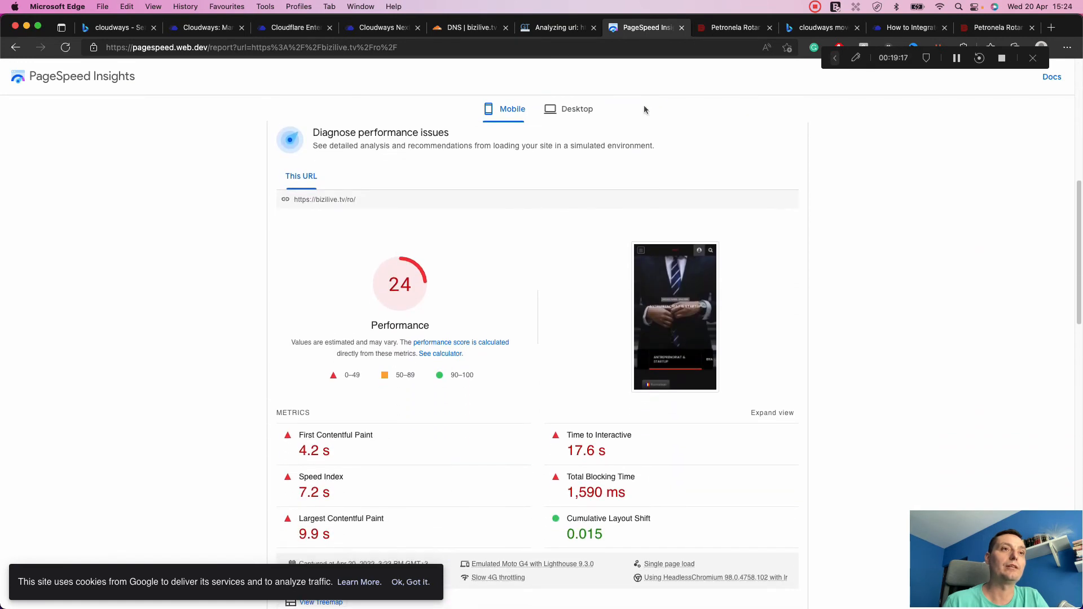
scroll(426, 248, "down", 2)
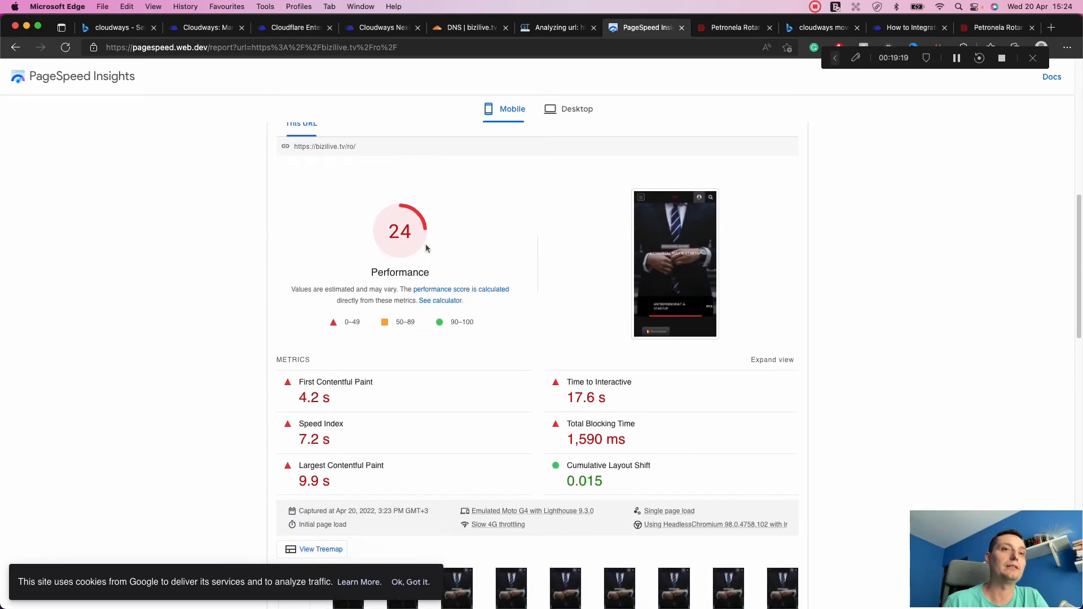
scroll(425, 245, "down", 1)
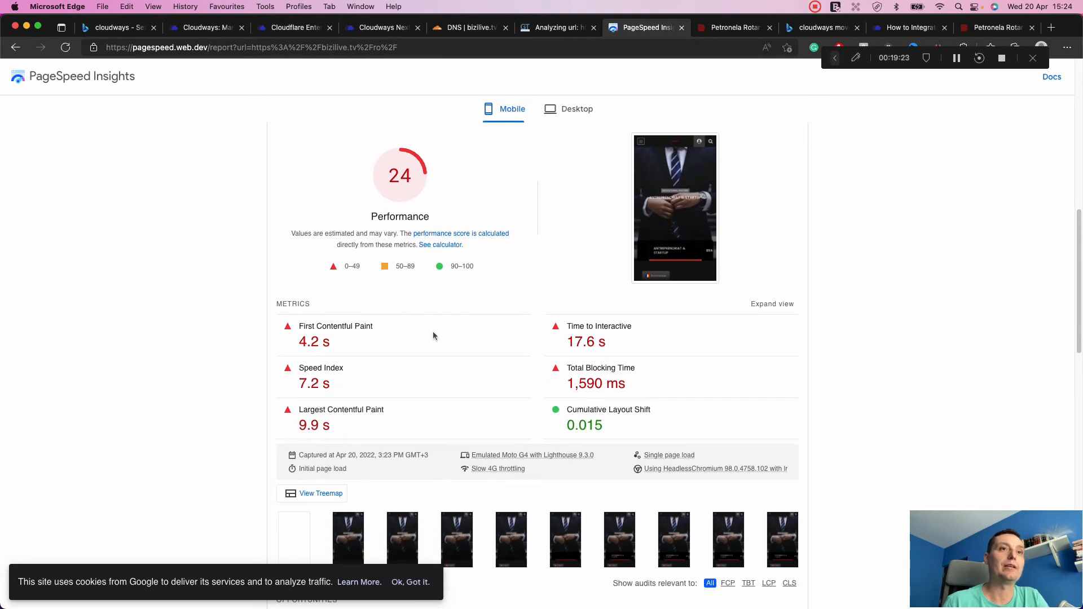
scroll(540, 302, "down", 5)
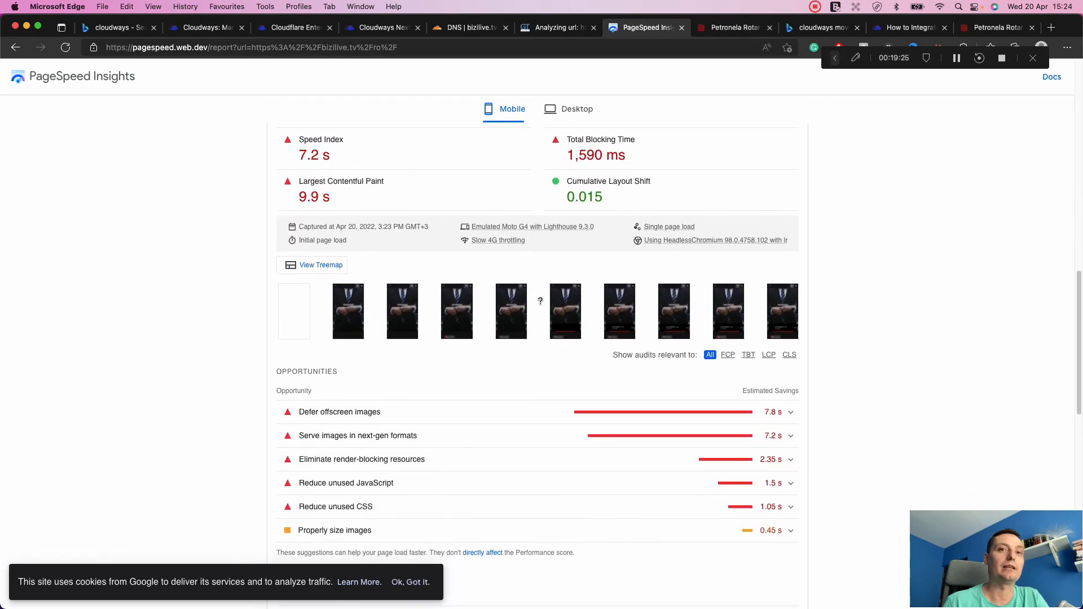
scroll(540, 302, "up", 5)
scroll(539, 305, "up", 15)
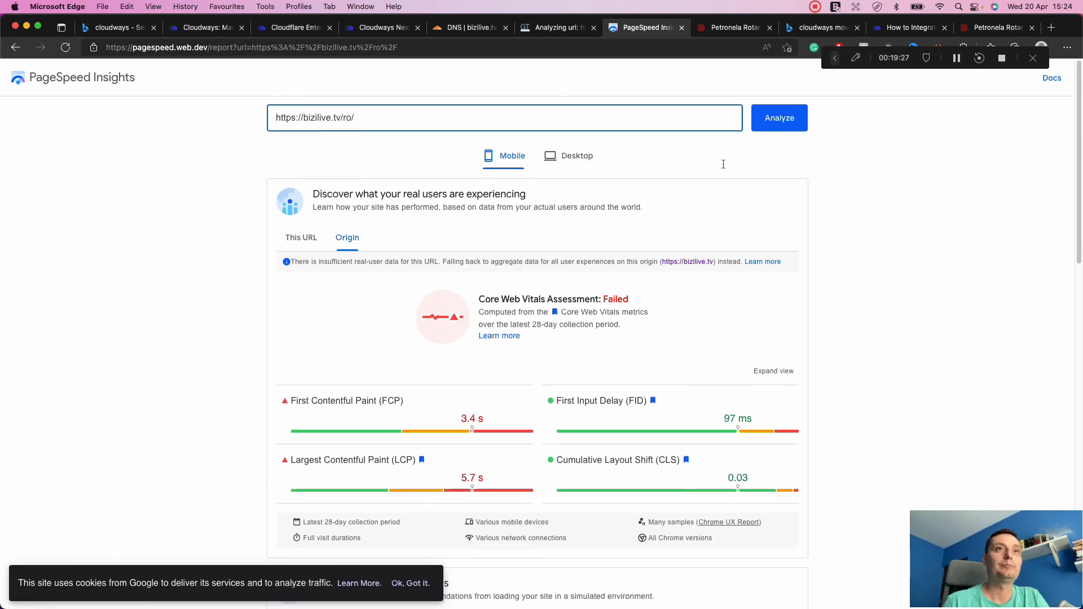
left_click(782, 116)
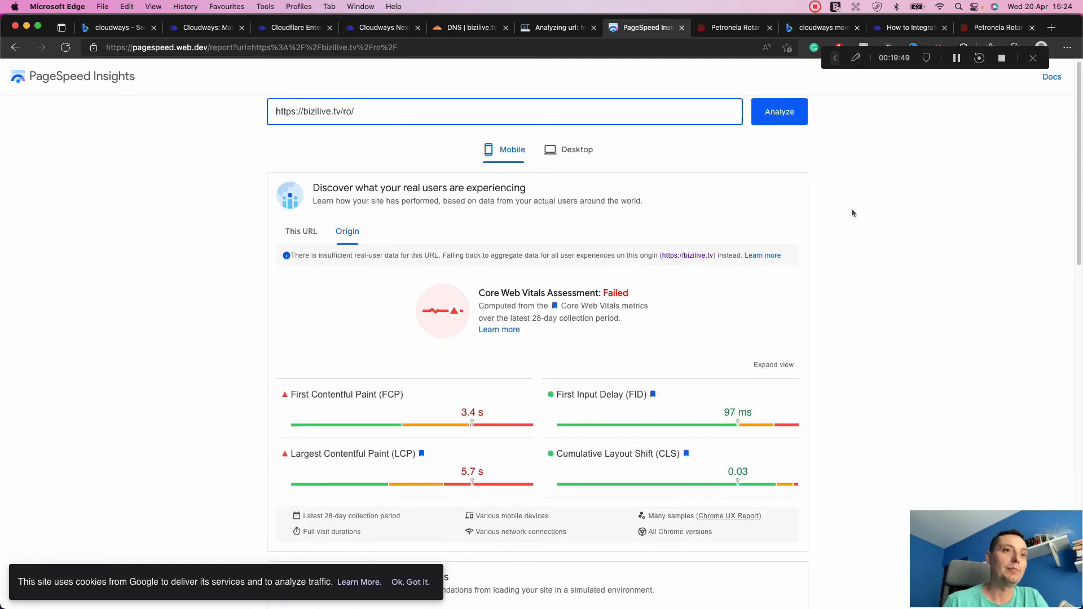
scroll(851, 205, "down", 3)
scroll(851, 212, "down", 8)
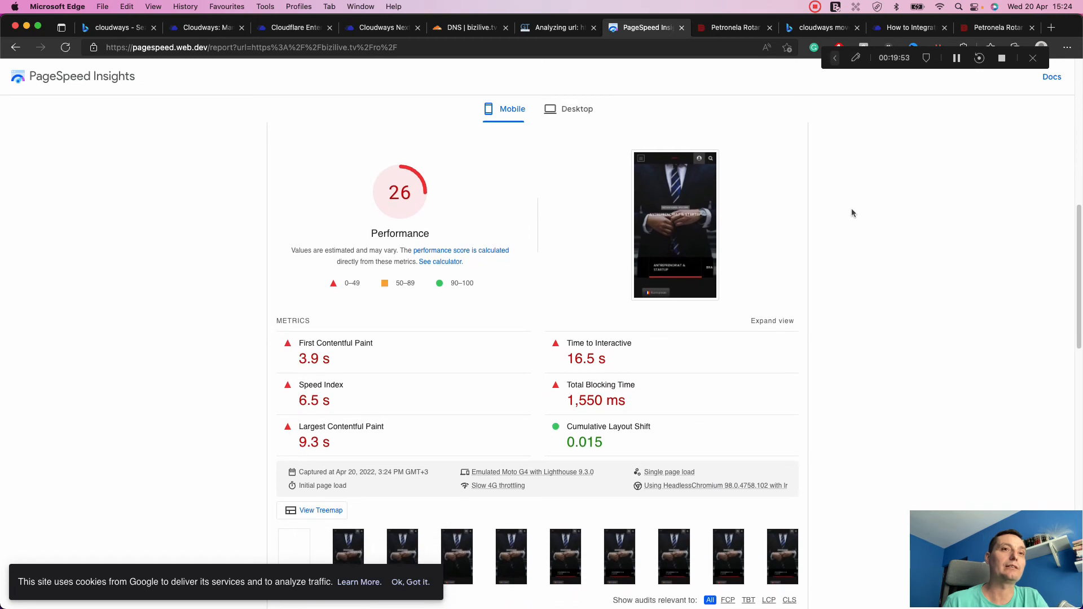
scroll(852, 213, "down", 3)
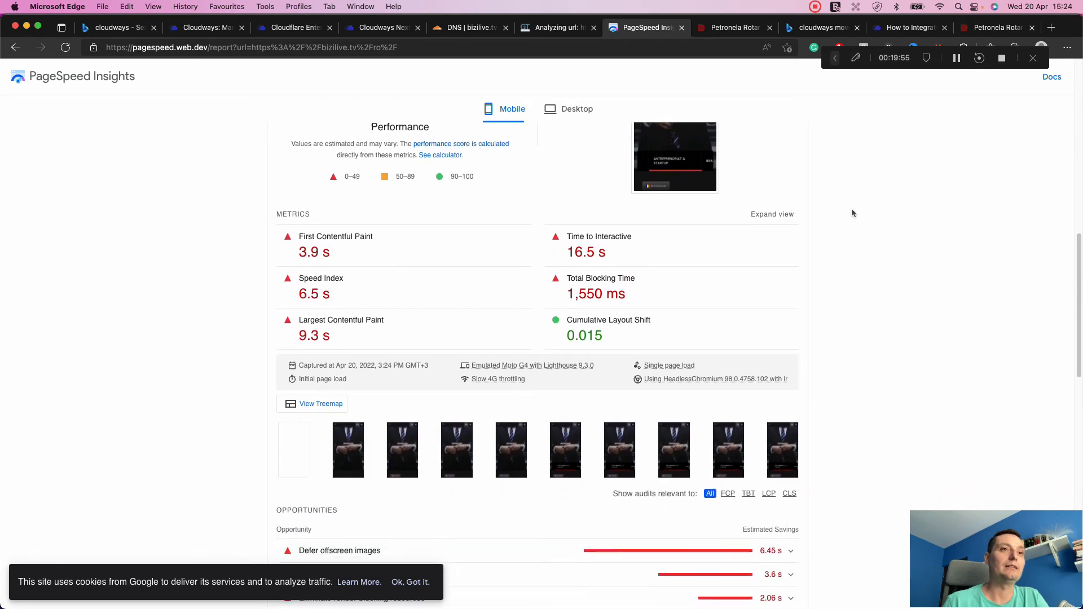
scroll(852, 213, "down", 1)
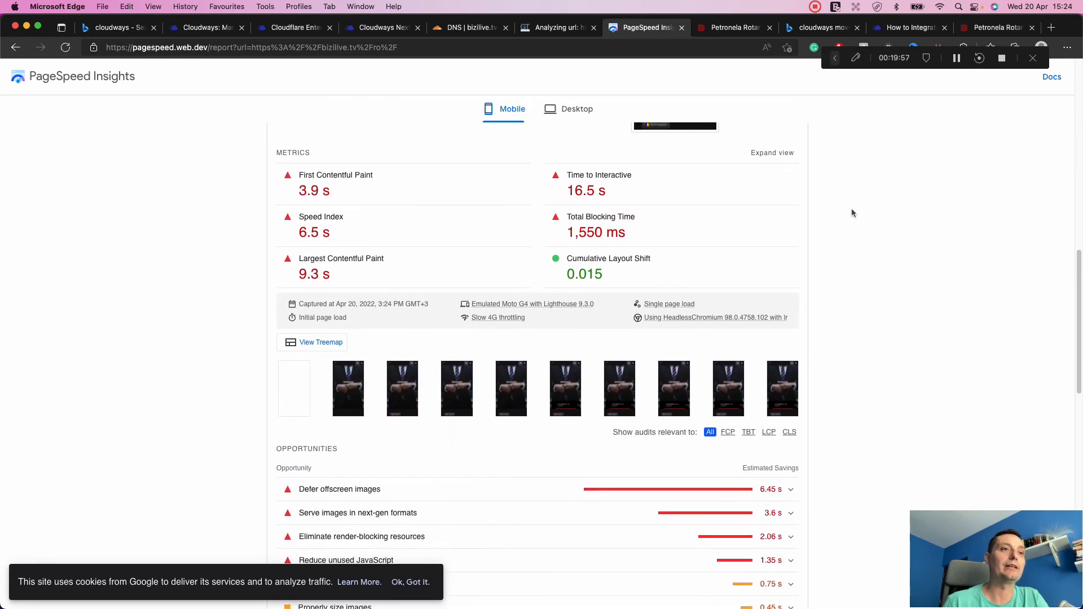
scroll(852, 213, "up", 2)
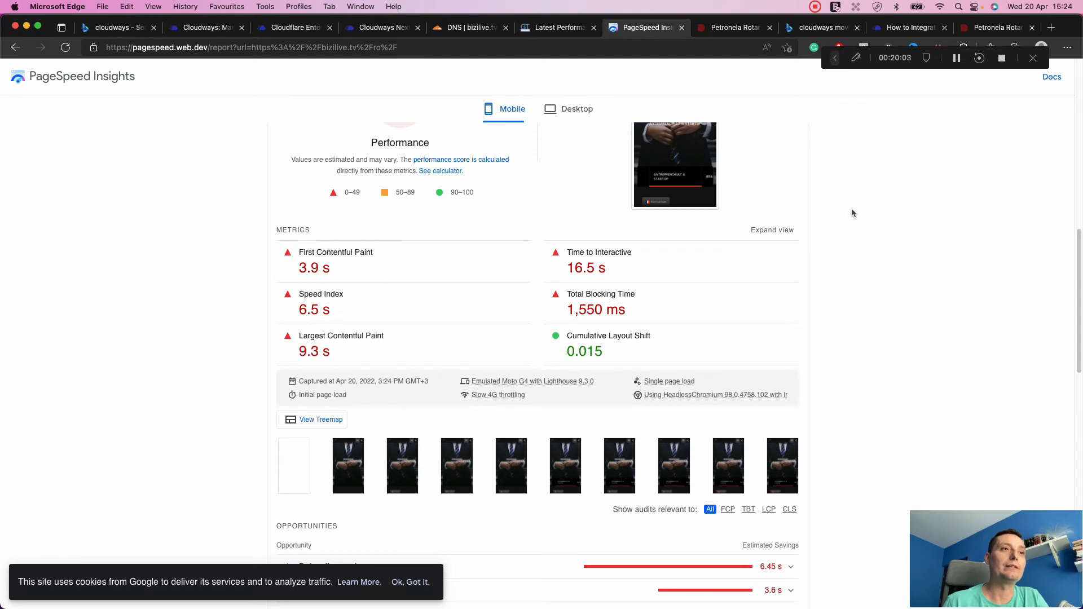
scroll(851, 213, "up", 1)
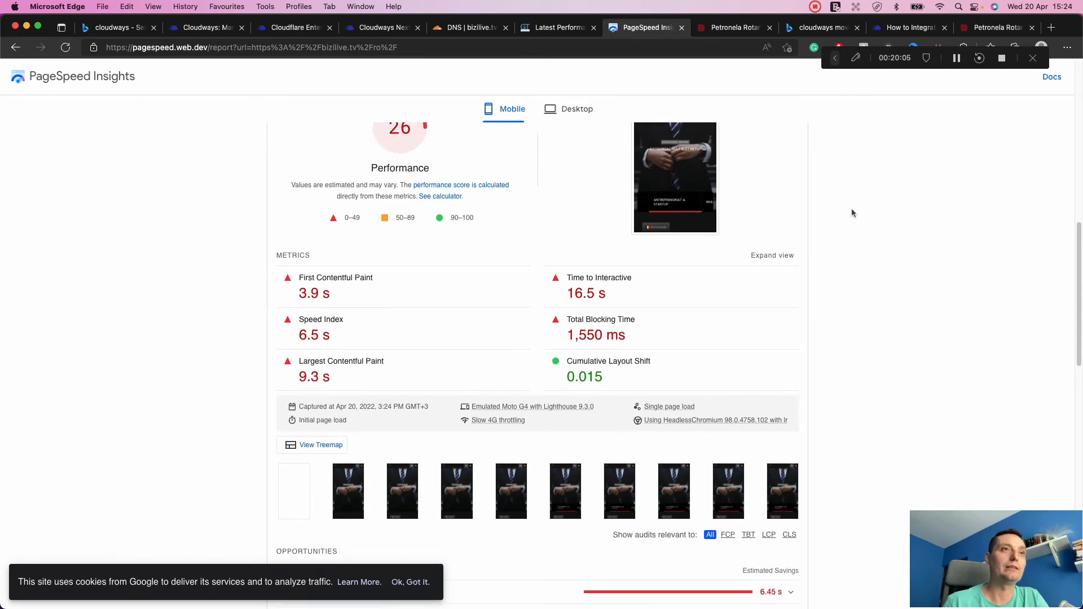
scroll(852, 213, "up", 3)
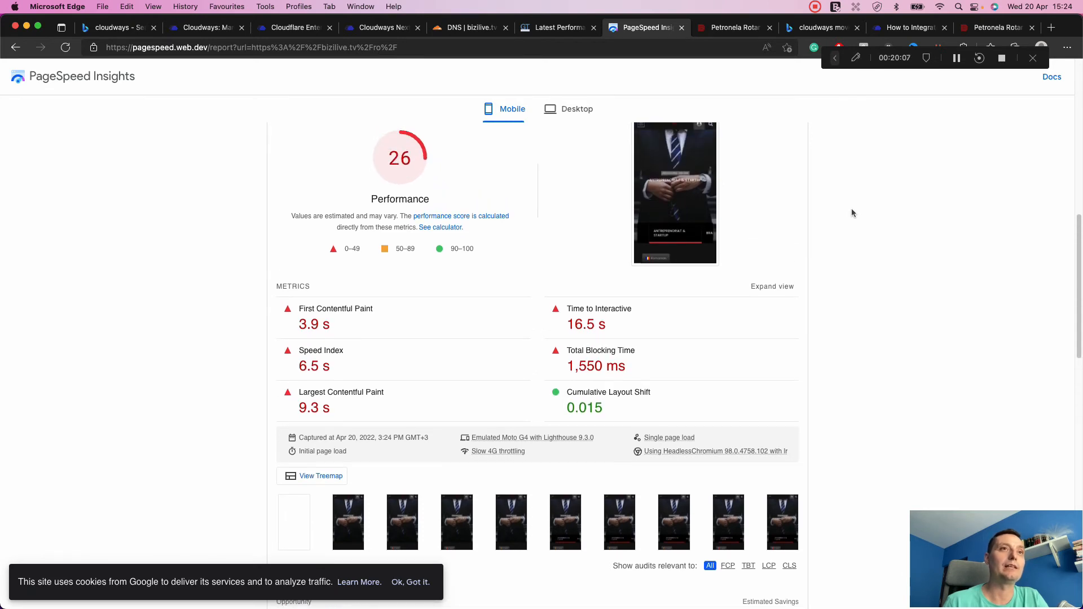
scroll(852, 212, "down", 1)
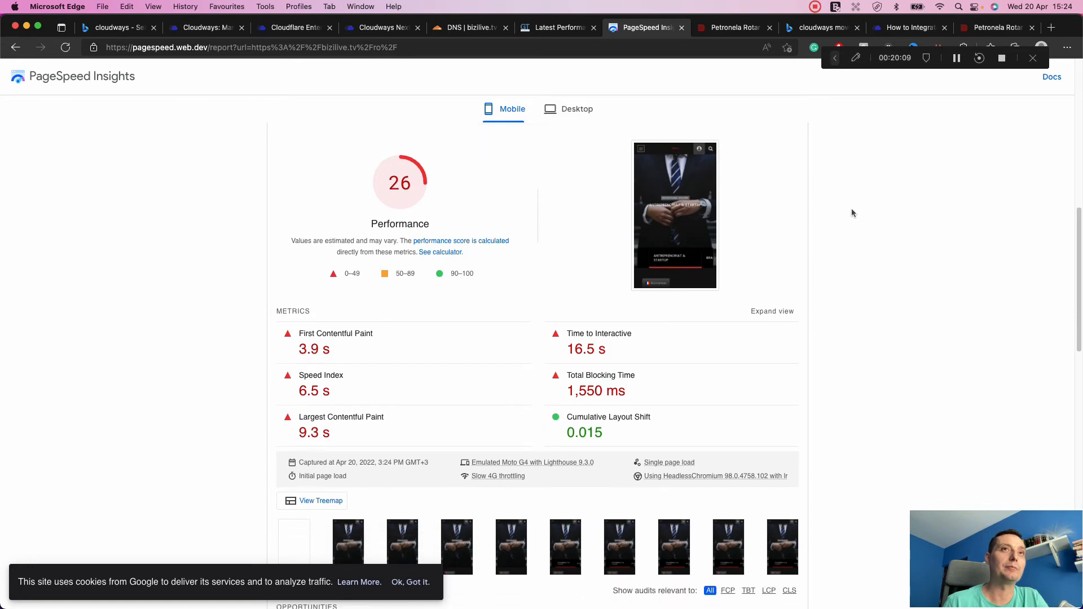
left_click(552, 32)
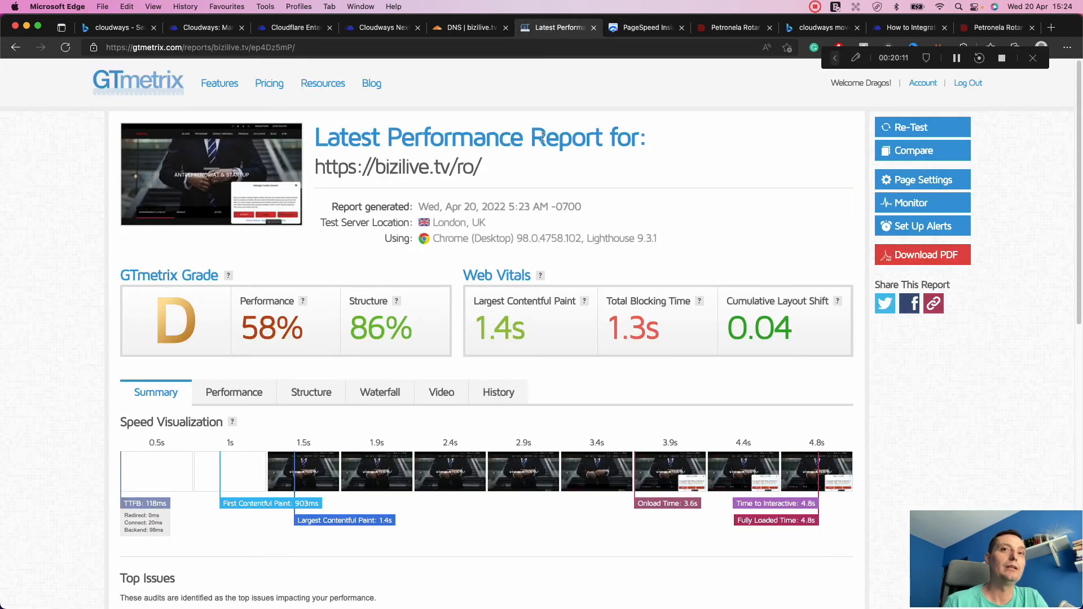
scroll(543, 136, "down", 1)
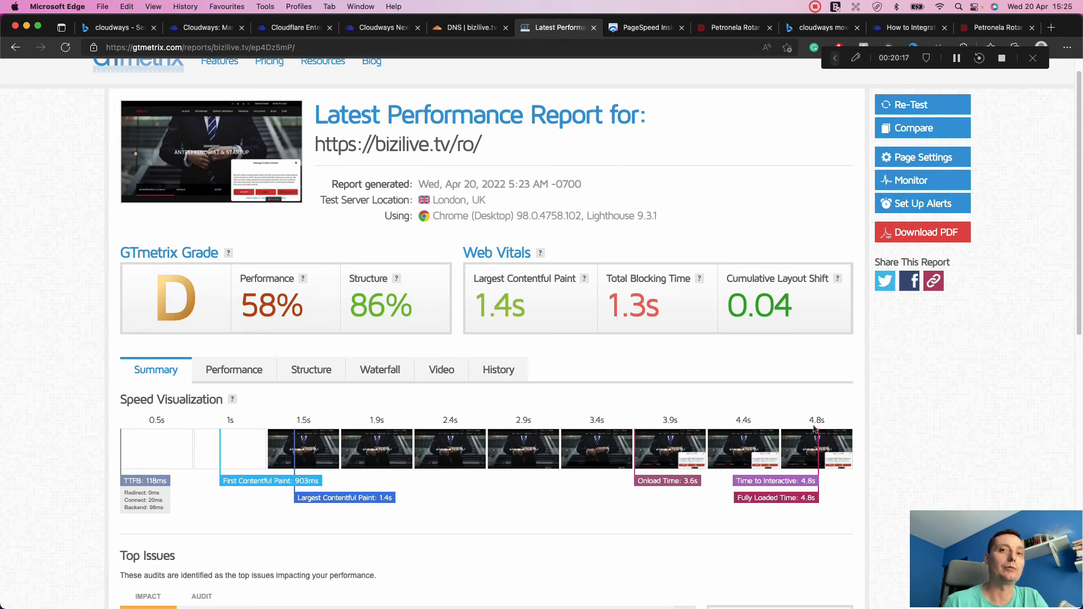
scroll(818, 416, "up", 1)
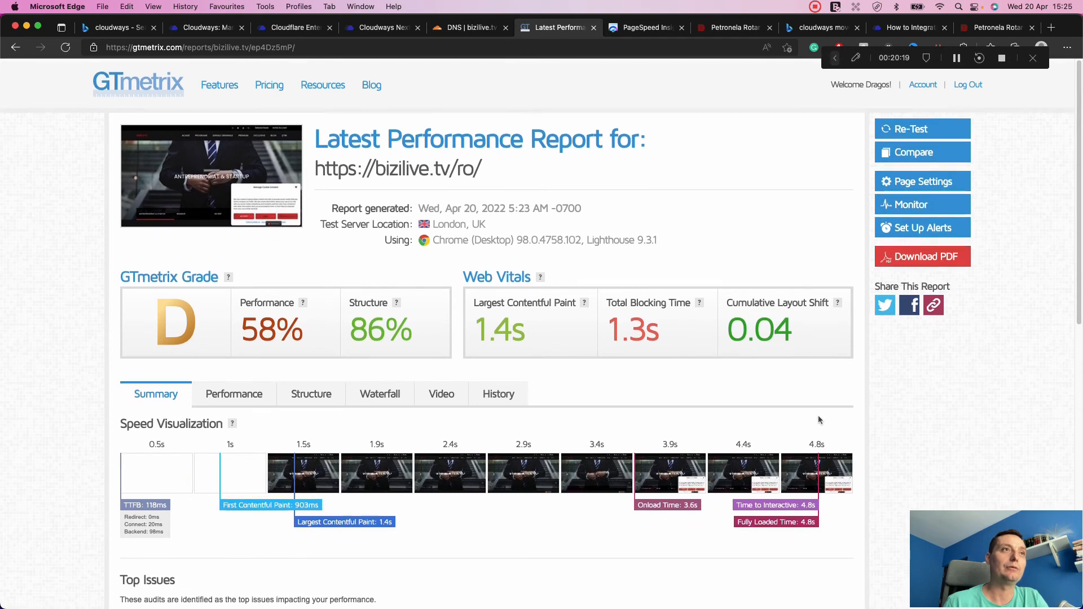
left_click(934, 122)
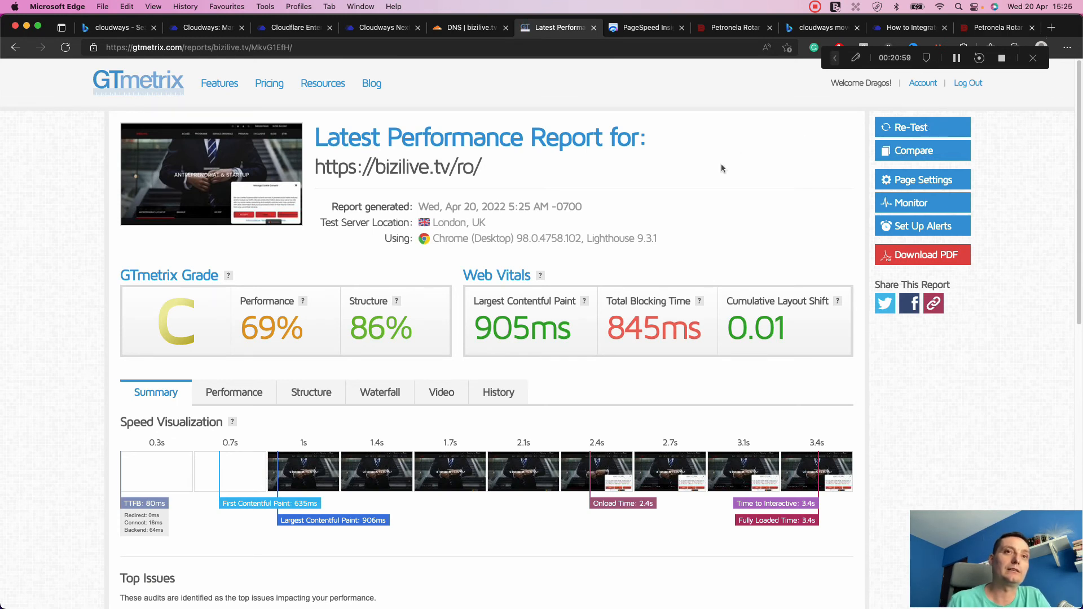
- Review the refreshed GTmetrix report's grade, Web Vitals, speed visualization and top issues
scroll(721, 165, "down", 4)
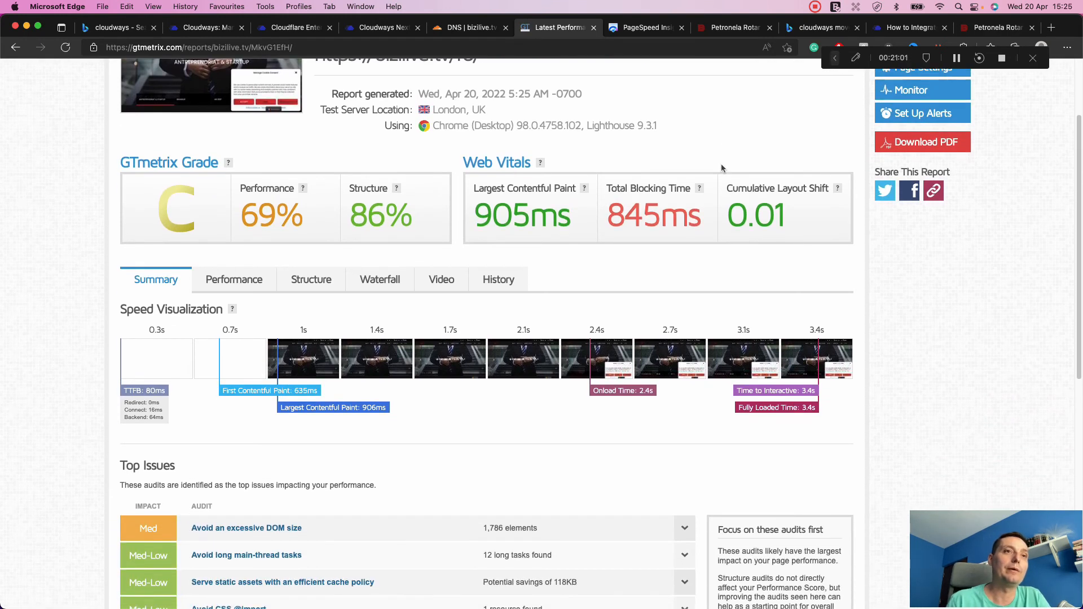
scroll(721, 167, "down", 4)
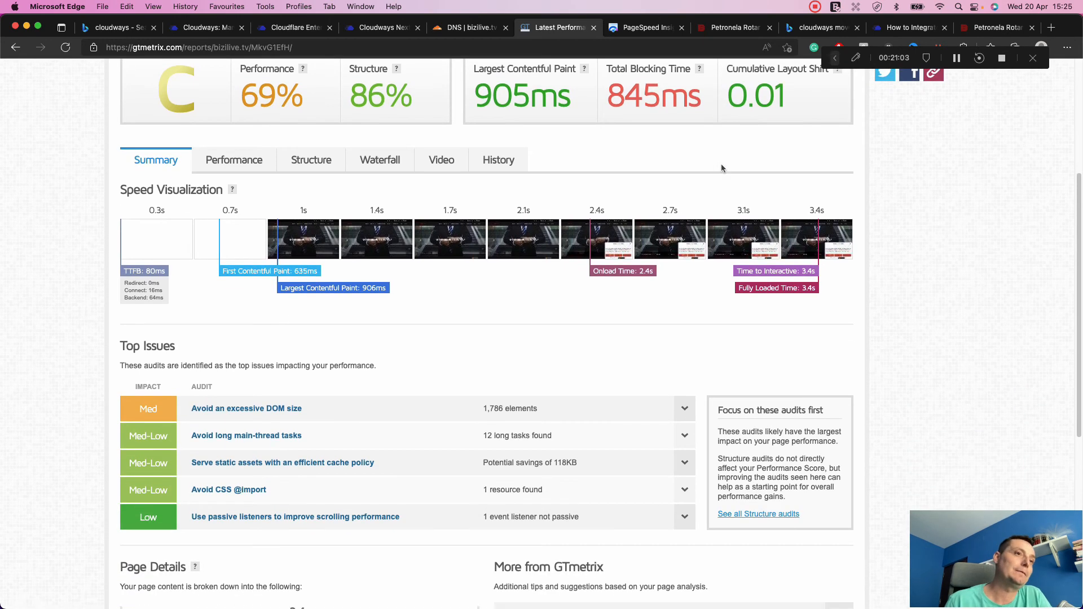
scroll(721, 167, "up", 8)
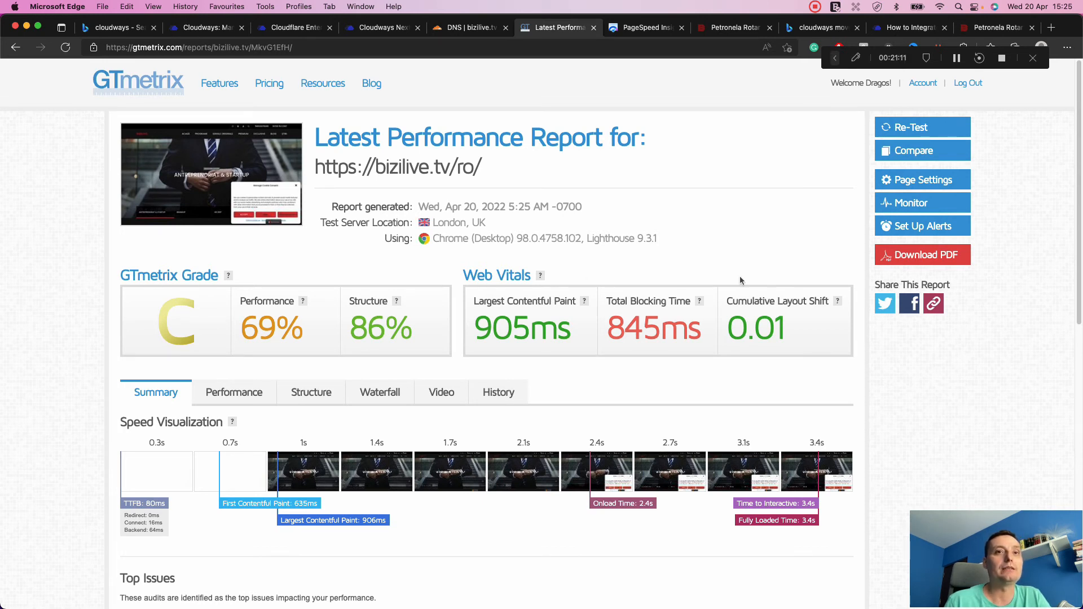
scroll(740, 279, "down", 3)
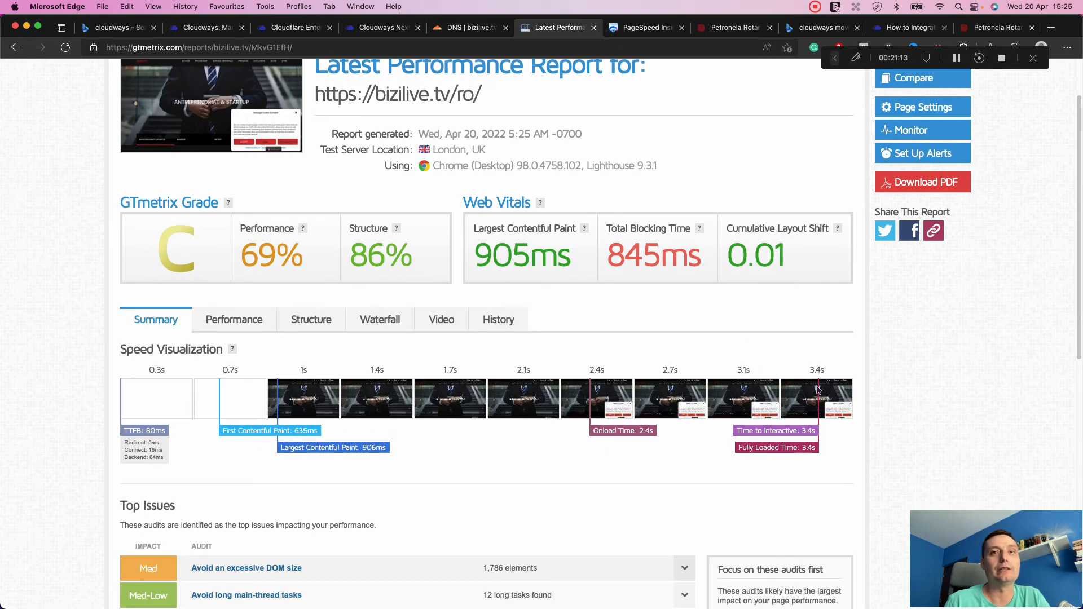
scroll(818, 389, "up", 1)
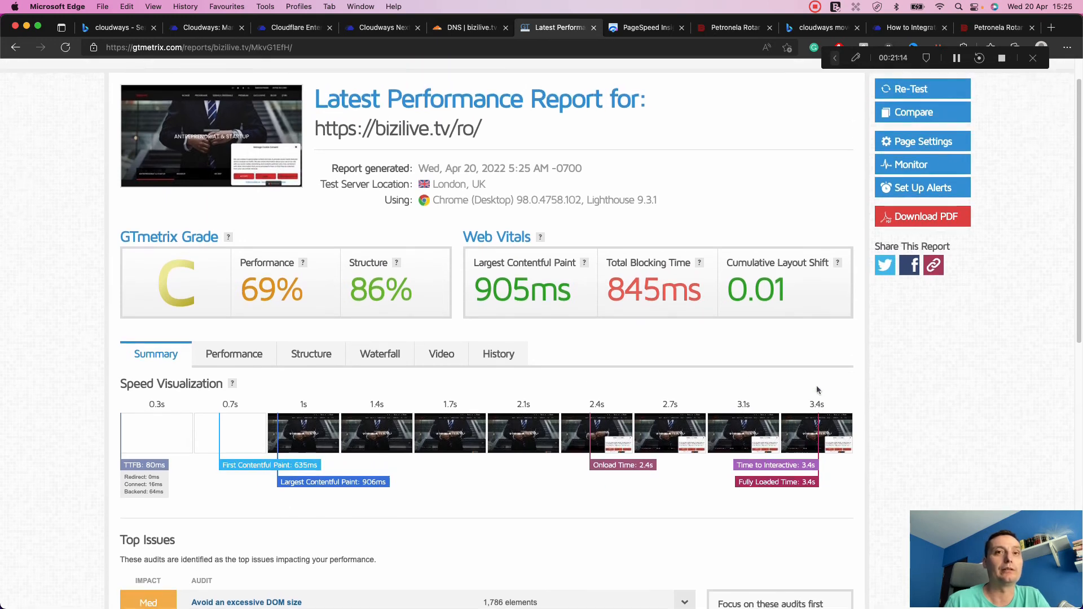
left_click(633, 31)
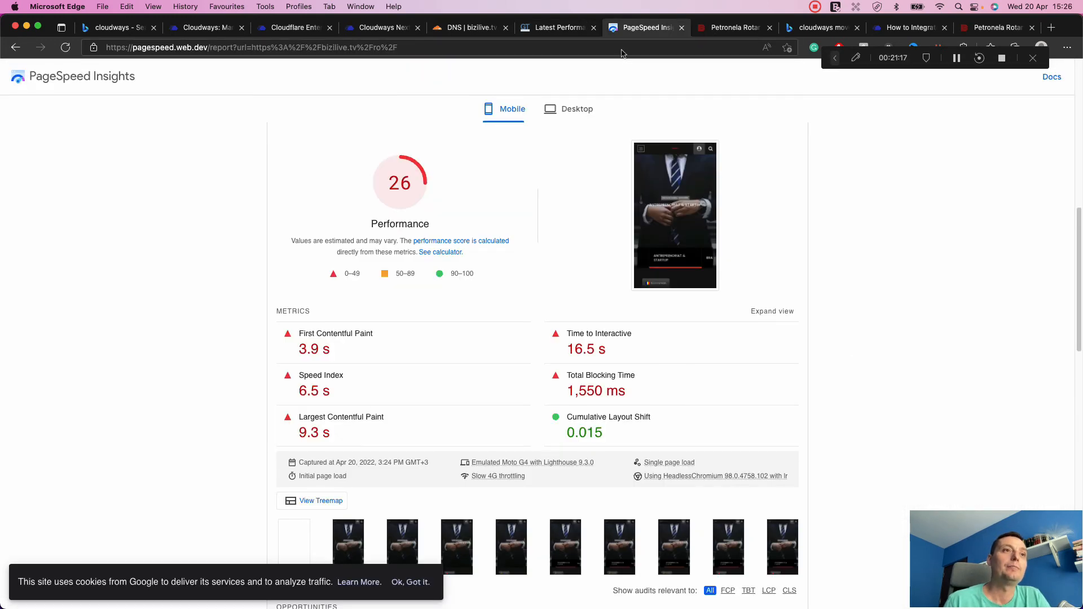
scroll(550, 179, "up", 1)
scroll(551, 180, "up", 10)
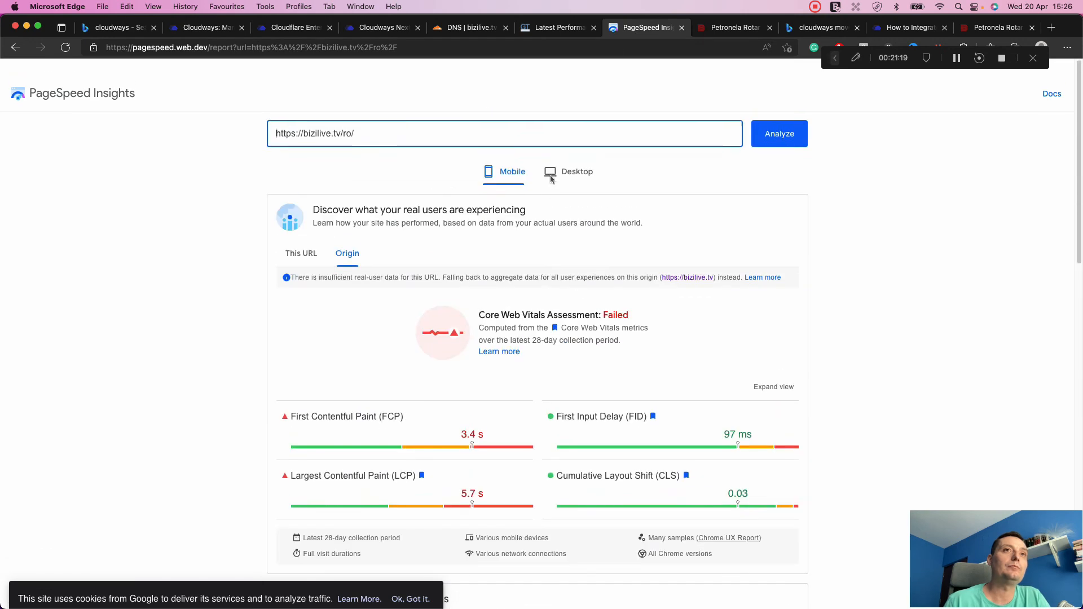
left_click(782, 121)
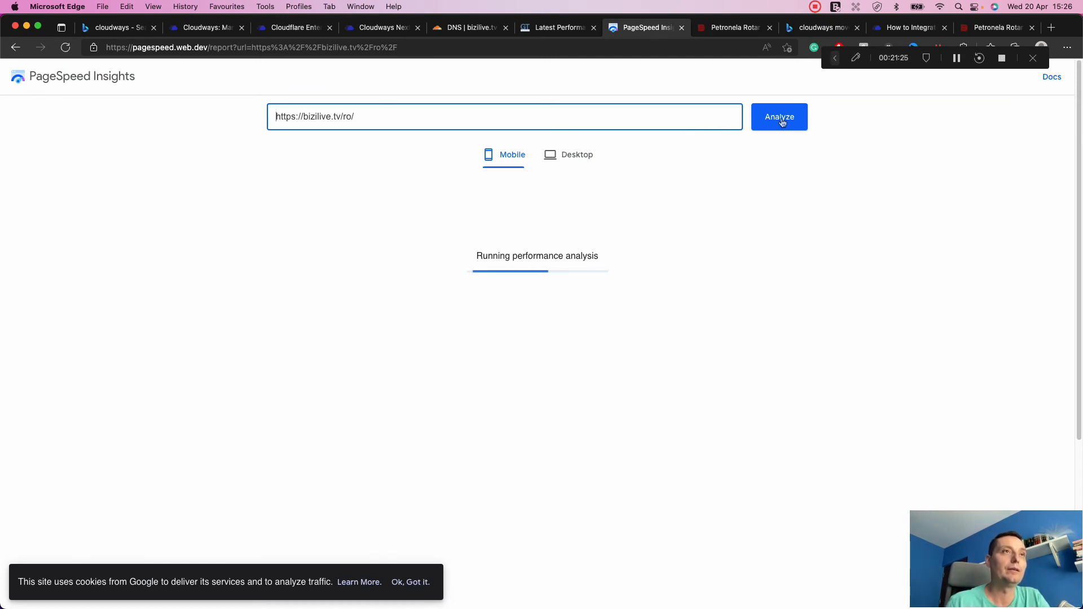
scroll(782, 123, "down", 3)
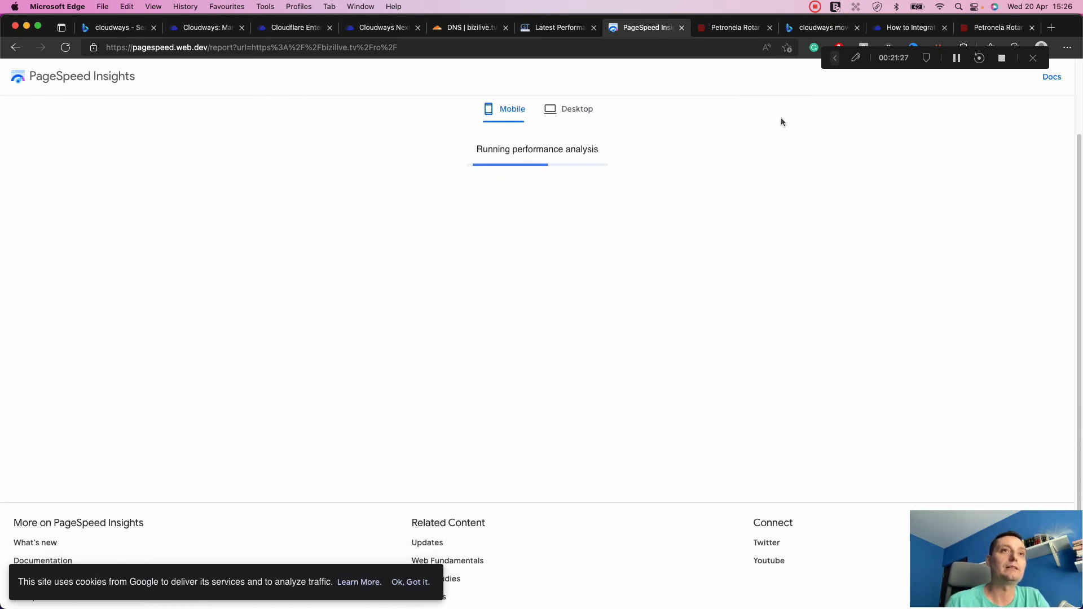
scroll(782, 122, "up", 2)
scroll(781, 122, "up", 2)
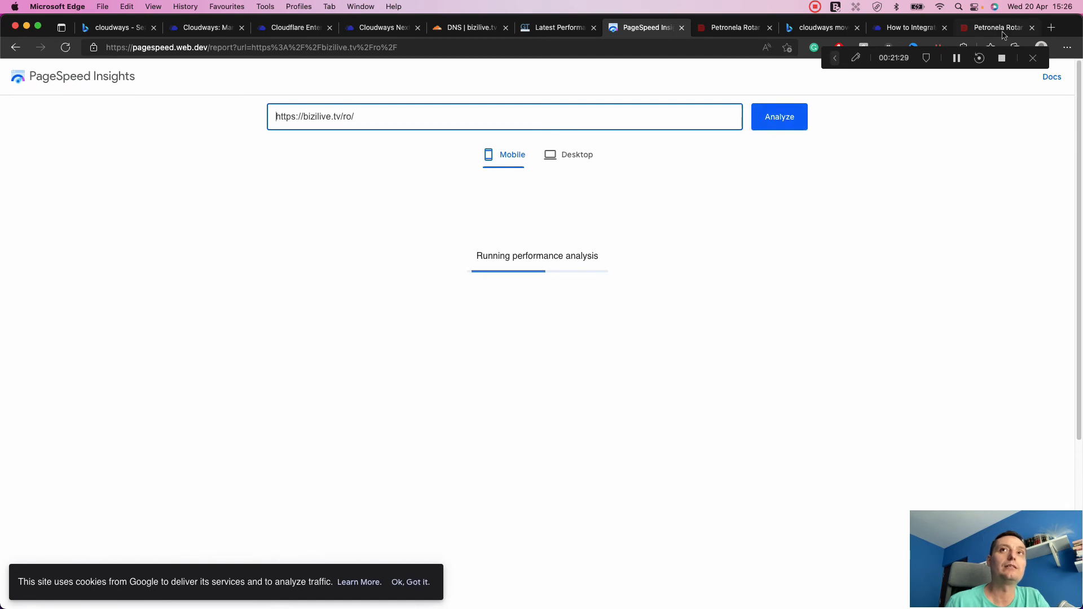
- Switch to the live bizilive.tv site, load its home page and open the Dincolo de Eșec series
left_click(997, 28)
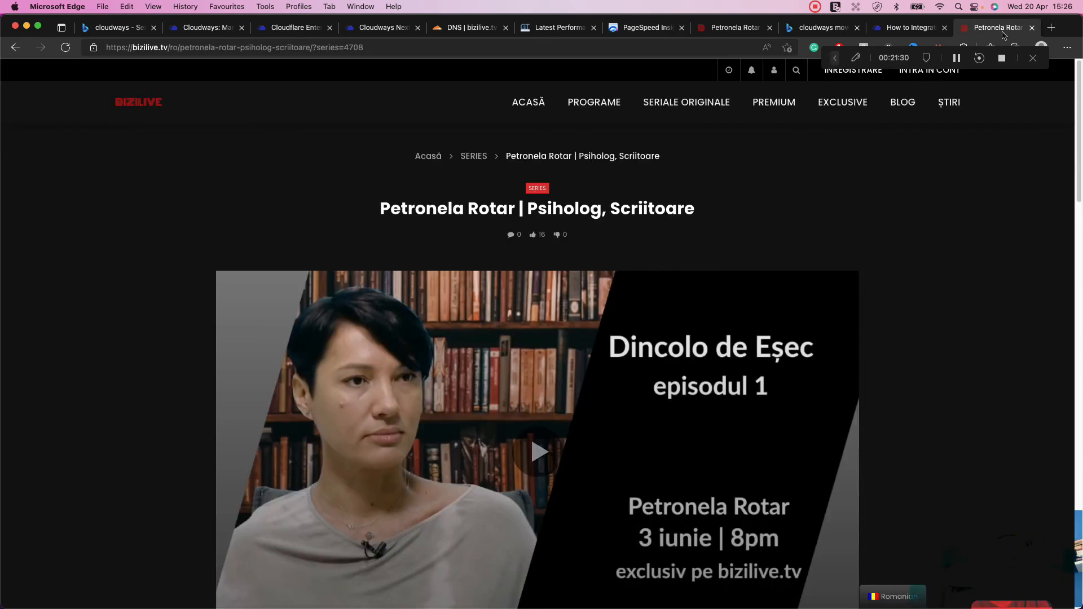
left_click(130, 99)
scroll(358, 164, "down", 2)
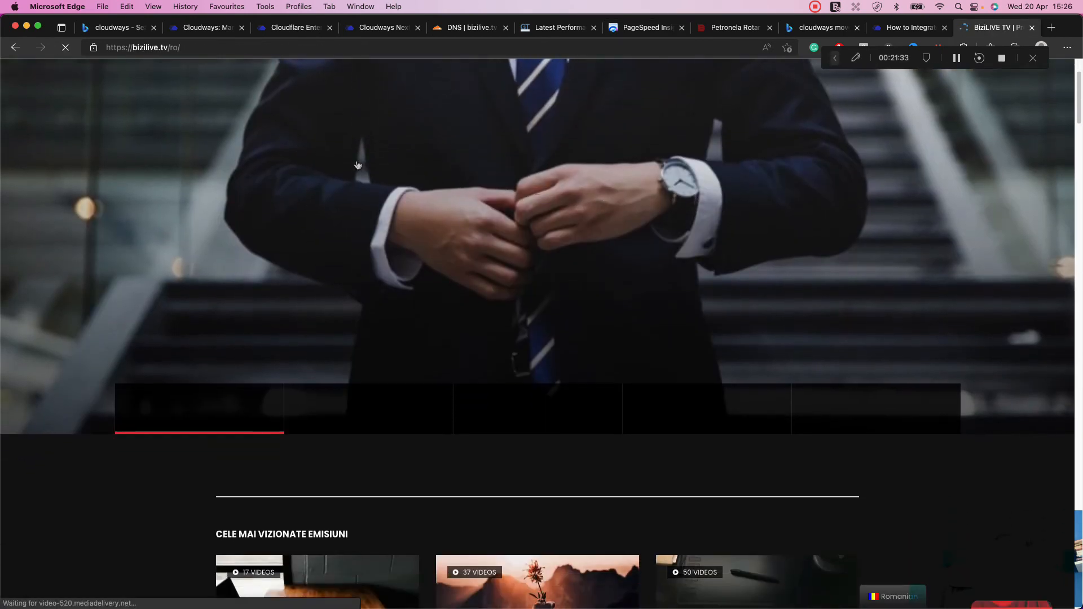
scroll(356, 165, "down", 7)
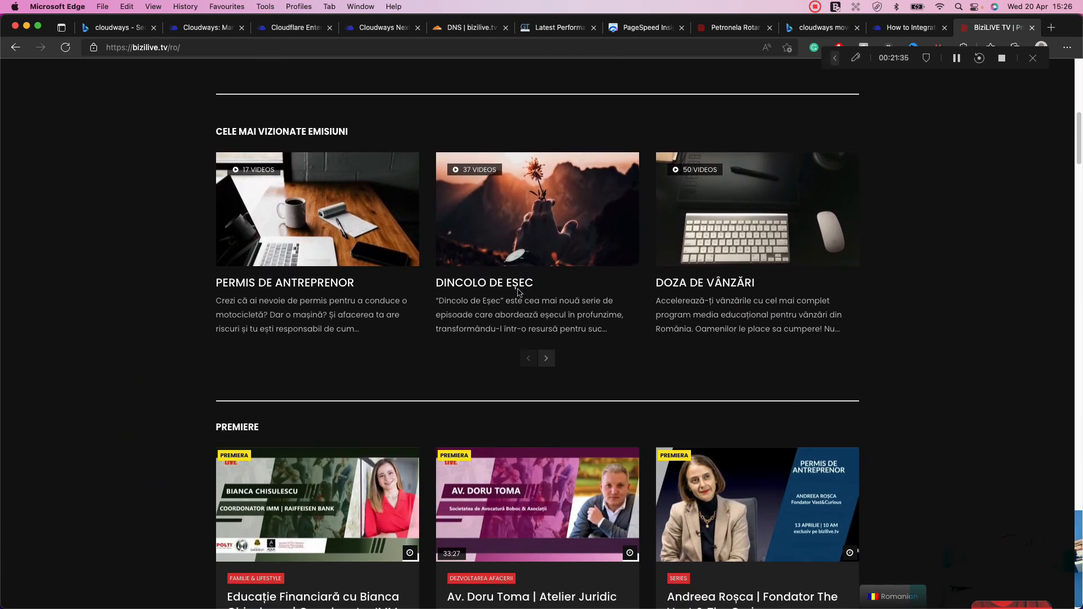
left_click(517, 290)
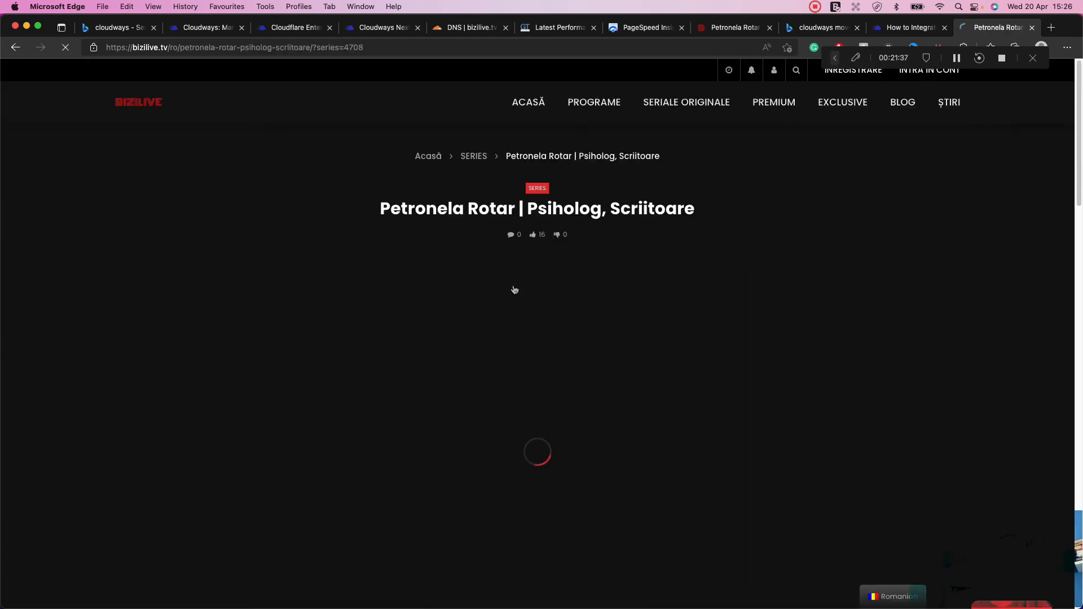
- Browse the series' season lists, open the second episode of Sezon 2 and look over its page
scroll(514, 290, "down", 6)
scroll(515, 290, "right", 5)
scroll(515, 290, "down", 1)
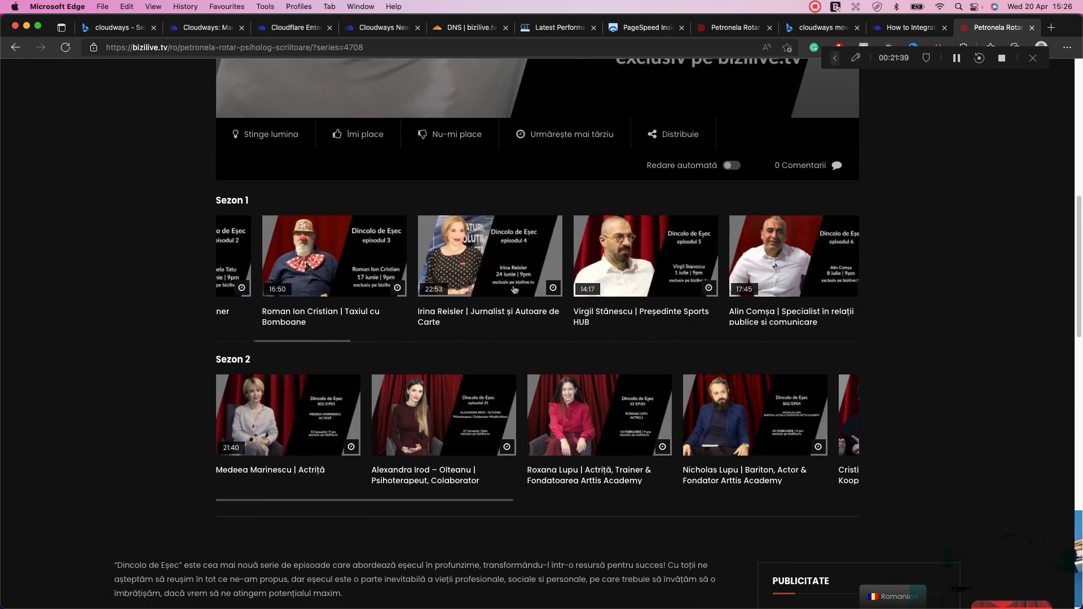
left_click(446, 484)
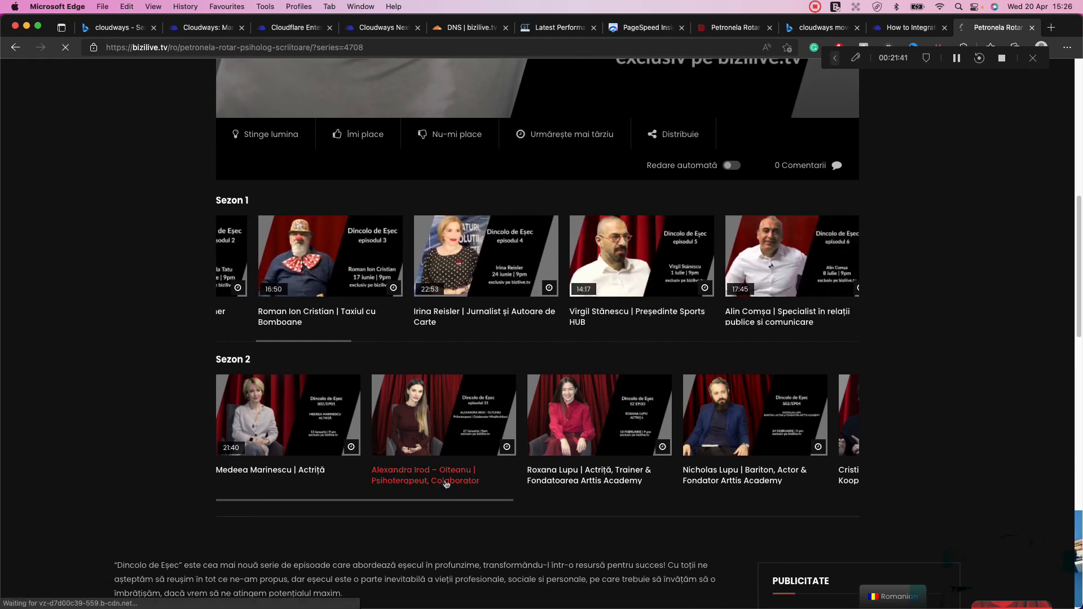
scroll(445, 484, "down", 6)
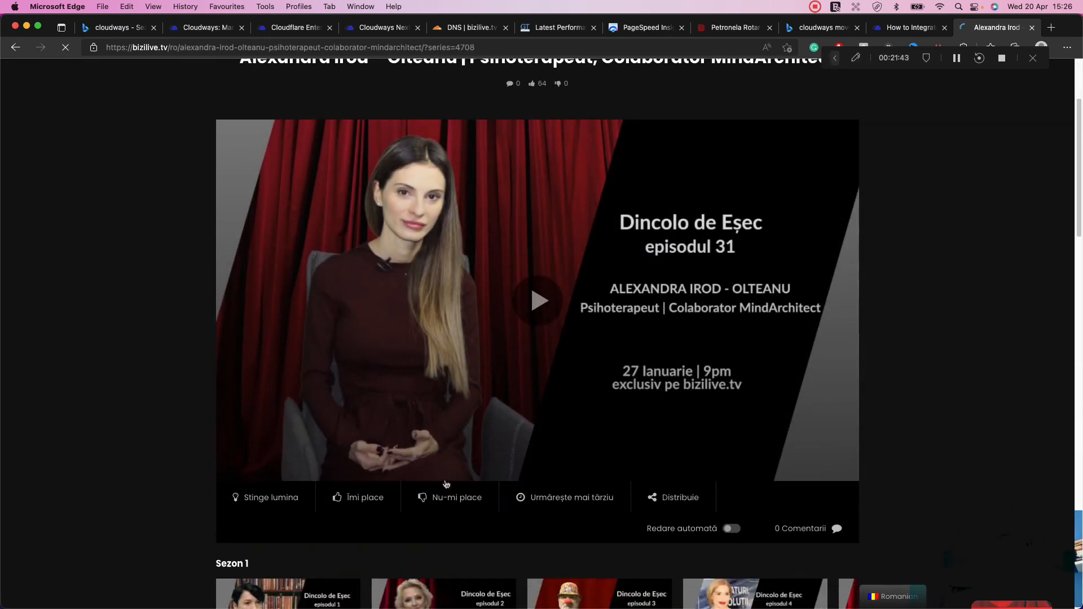
scroll(446, 482, "right", 3)
scroll(447, 483, "up", 6)
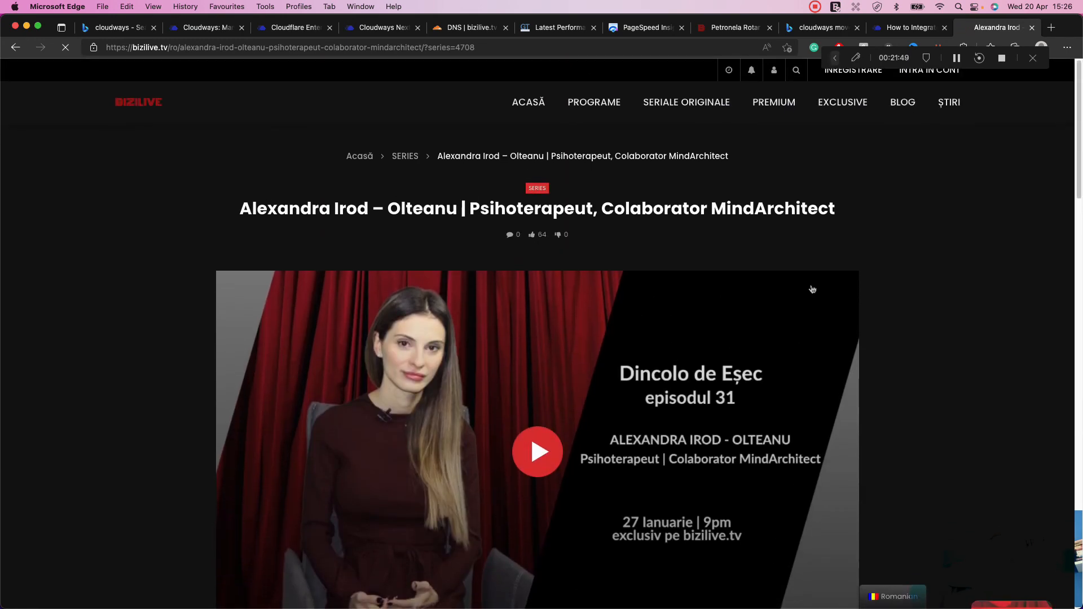
- View the episode page's HTML source and close it again
right_click(888, 202)
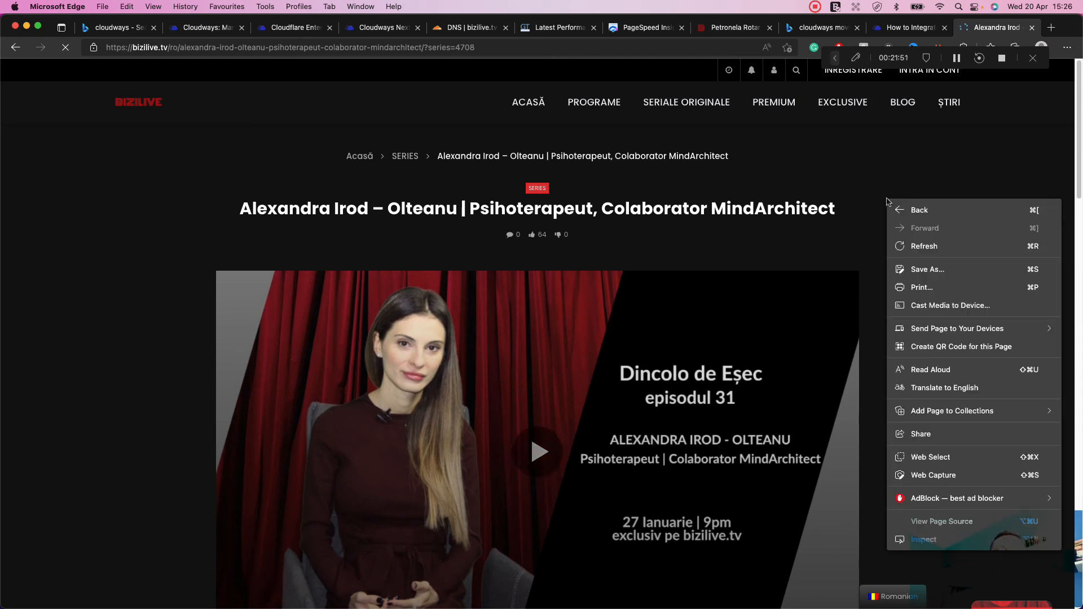
left_click(967, 520)
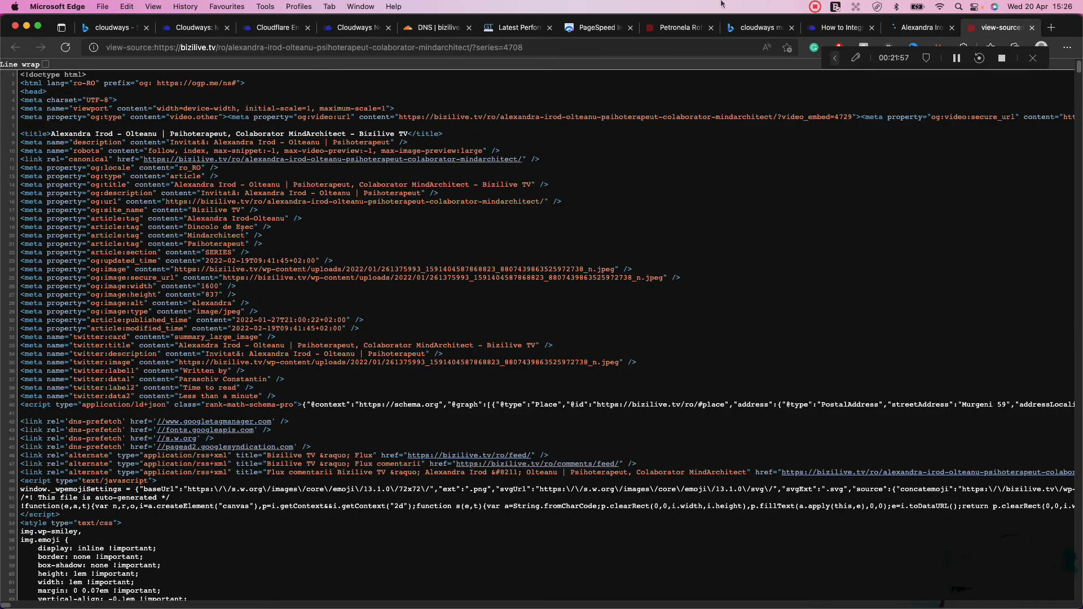
left_click(1032, 28)
- Inspect the episode page with the developer tools and show its network activity
right_click(957, 273)
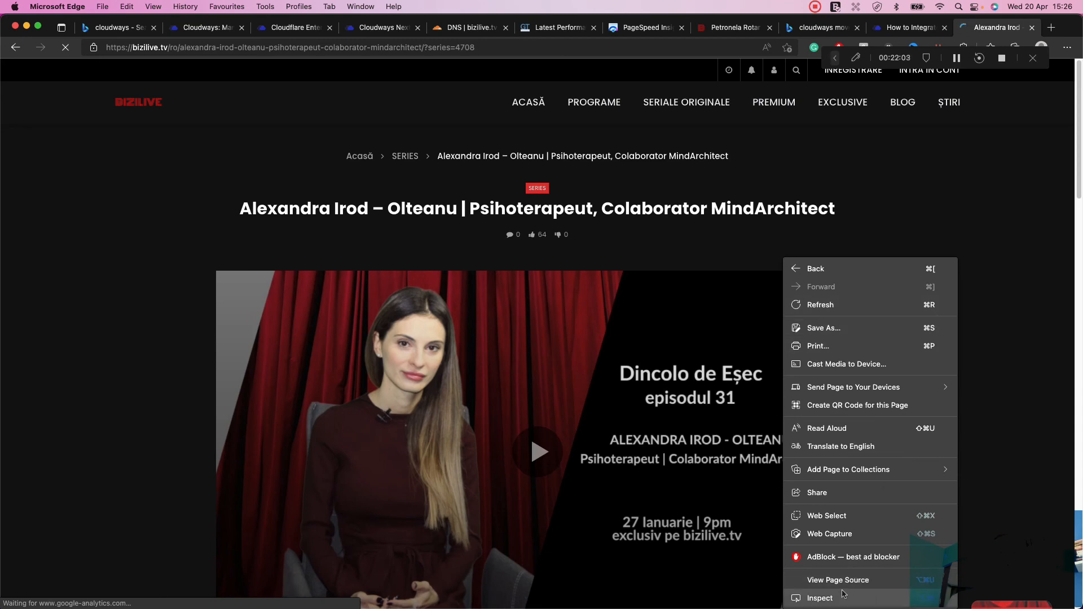
left_click(819, 598)
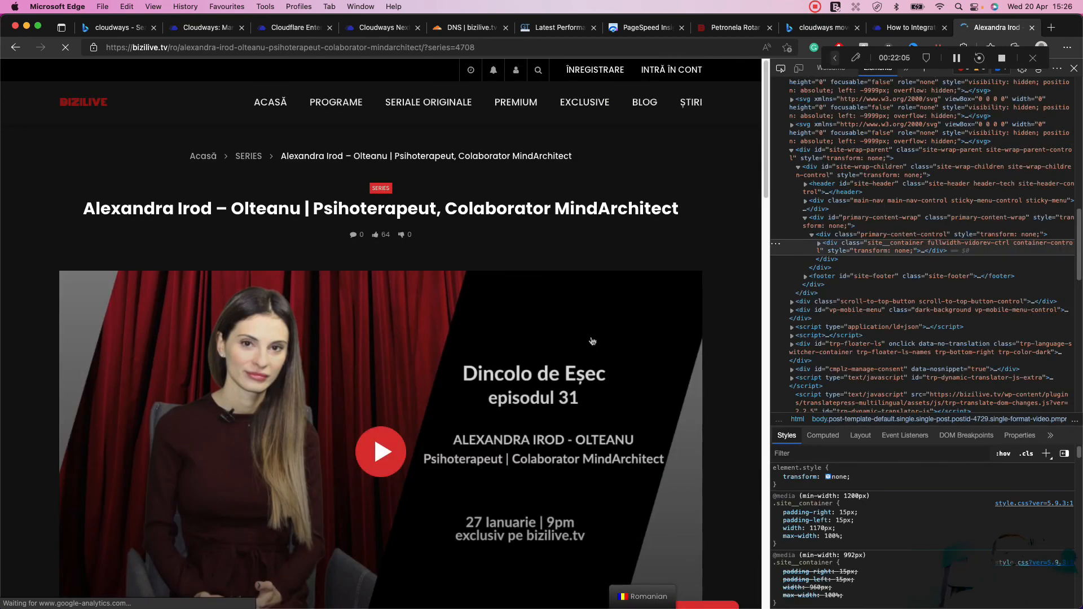
left_click(962, 51)
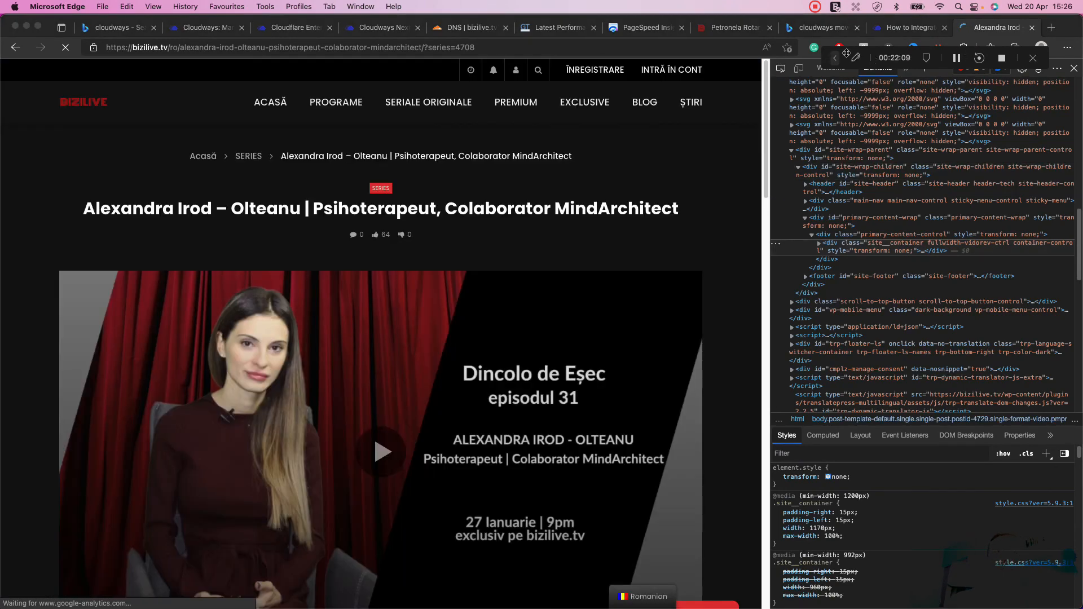
left_click_drag(846, 54, 886, 218)
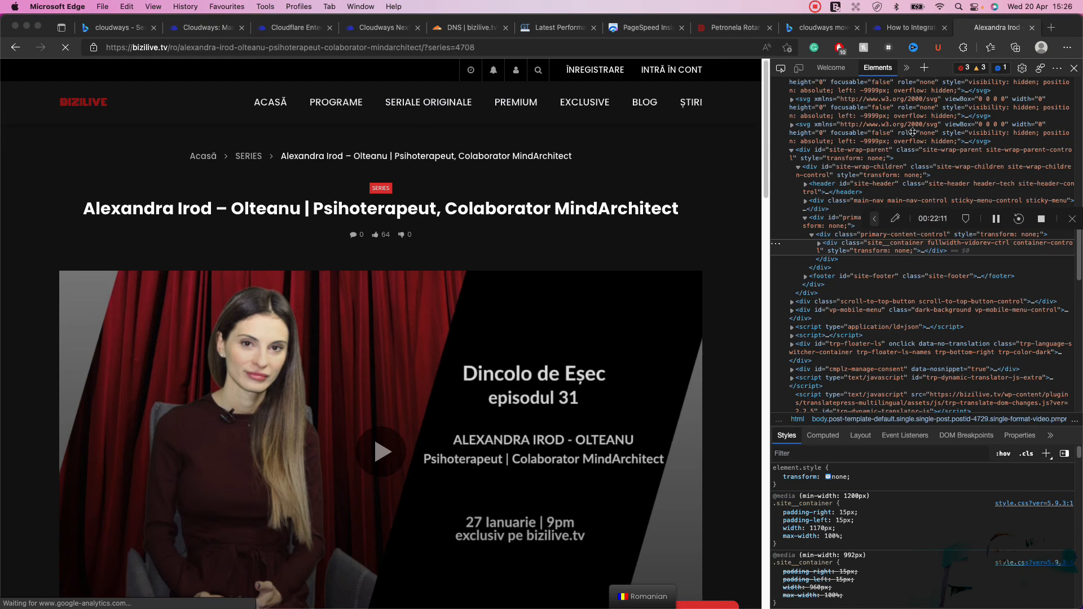
left_click(910, 75)
left_click(907, 68)
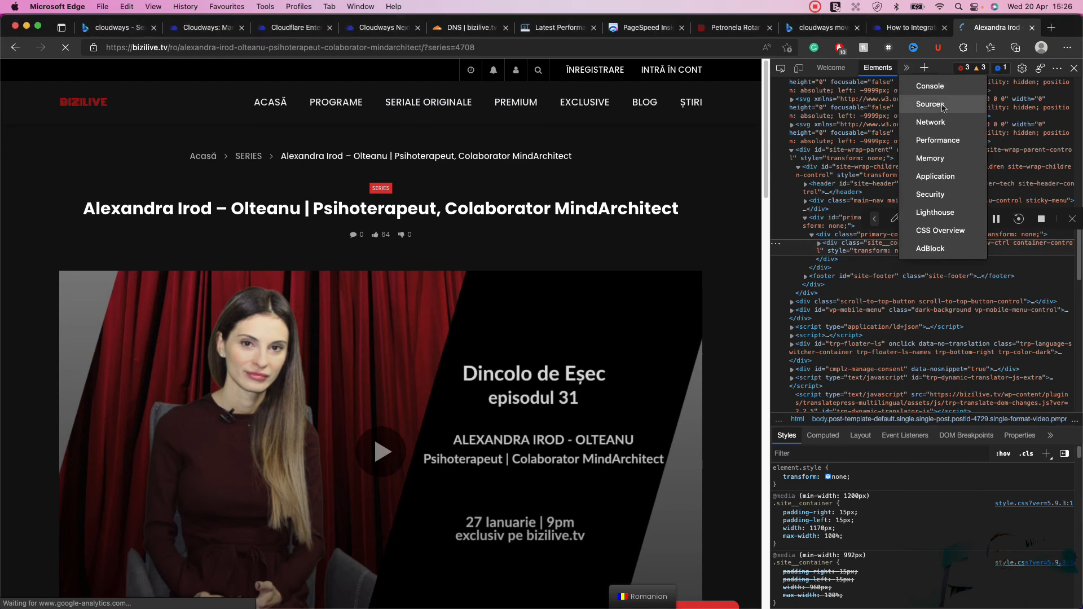
left_click(942, 123)
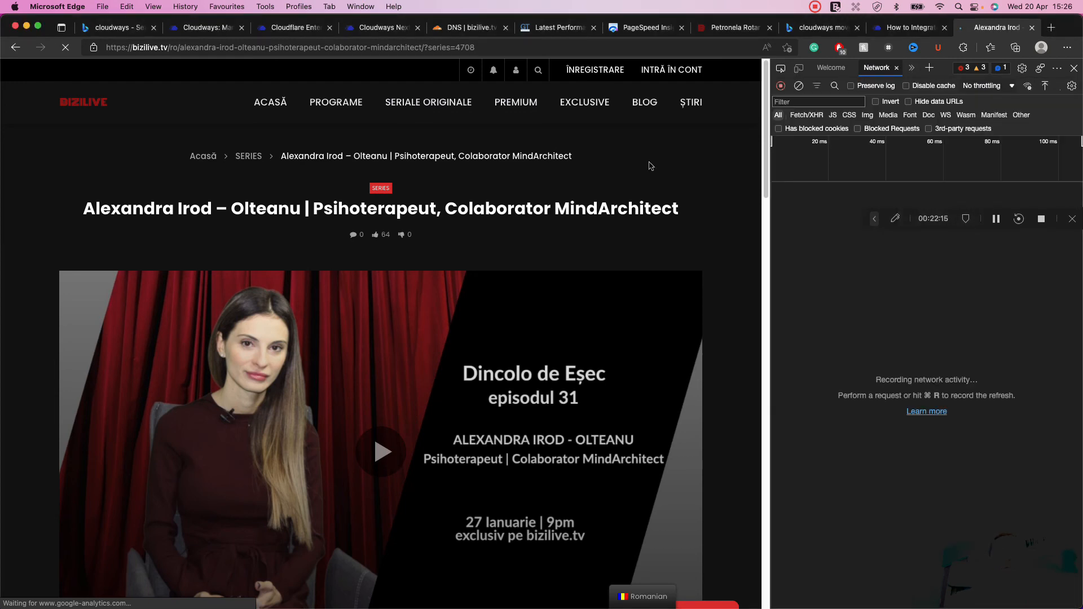
- Open the Programe page and the Premium series page of bizilive.tv, checking the page content and the recorded network requests
left_click(339, 106)
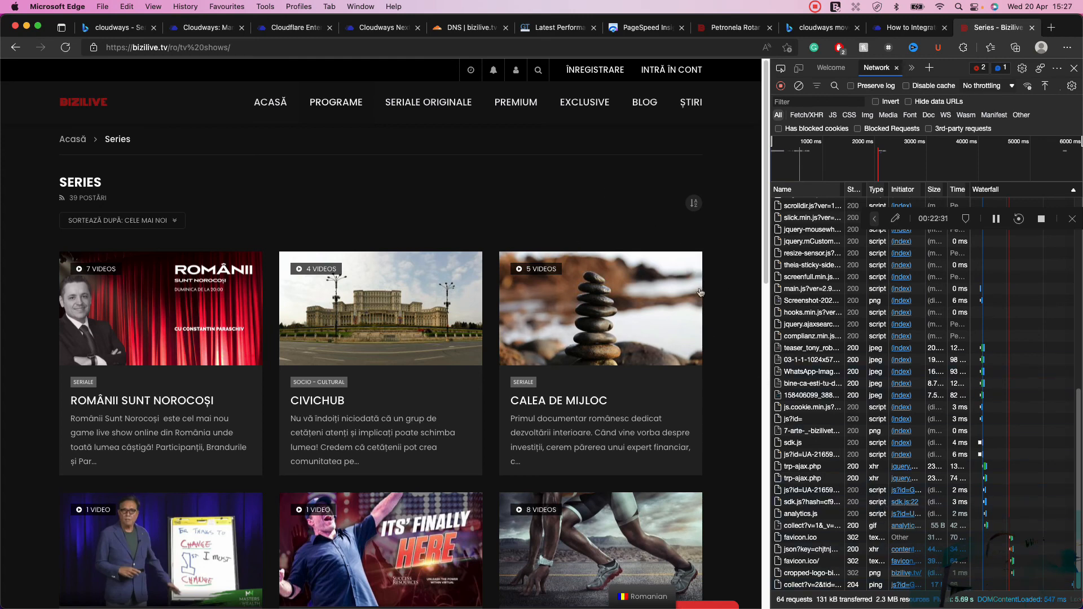
left_click(520, 107)
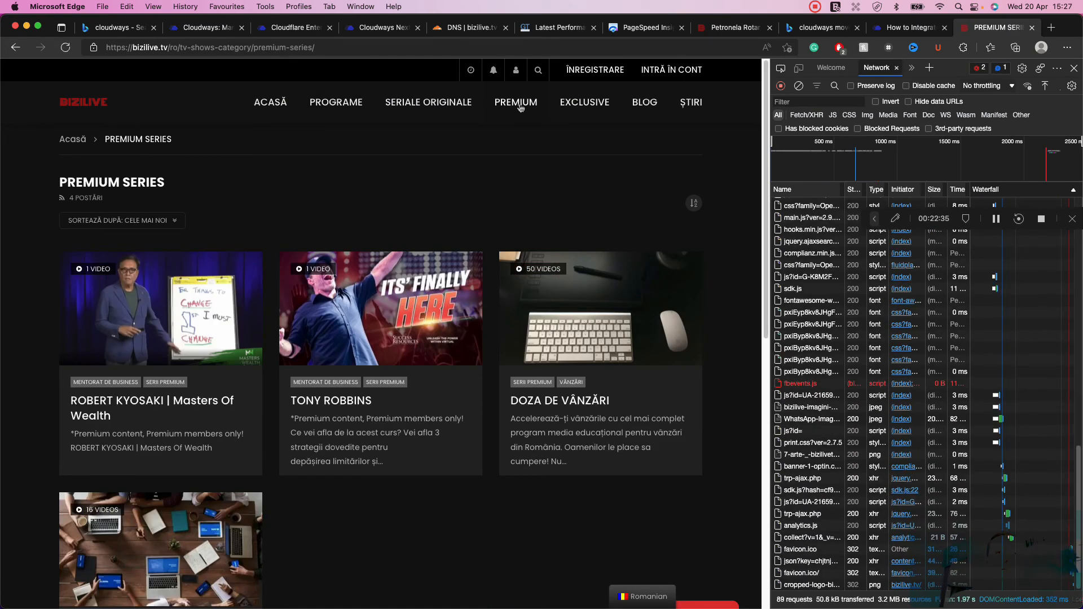
mouse_move(963, 605)
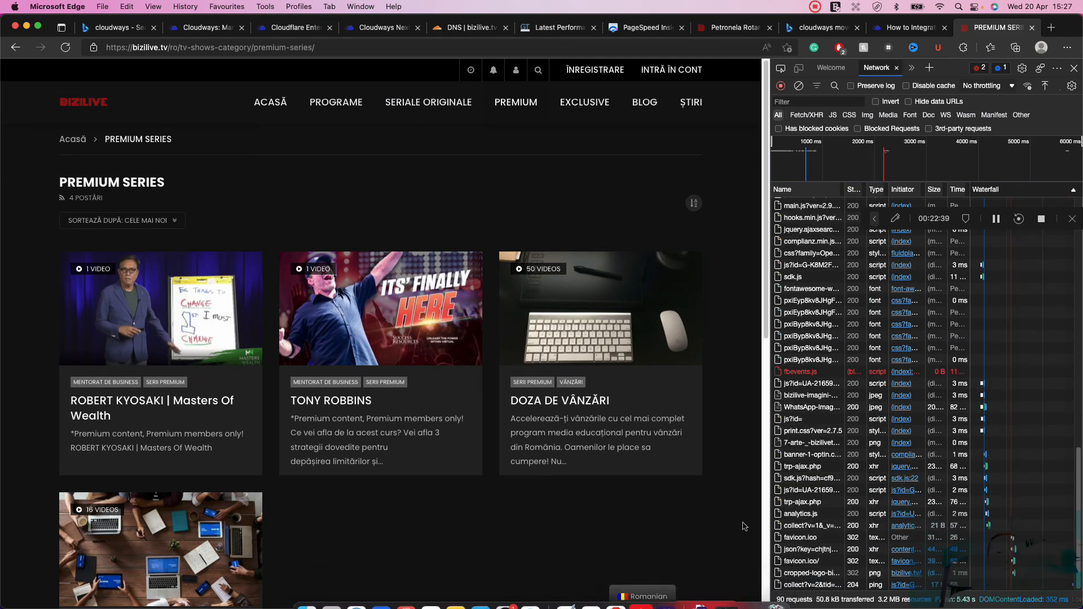
scroll(532, 223, "down", 9)
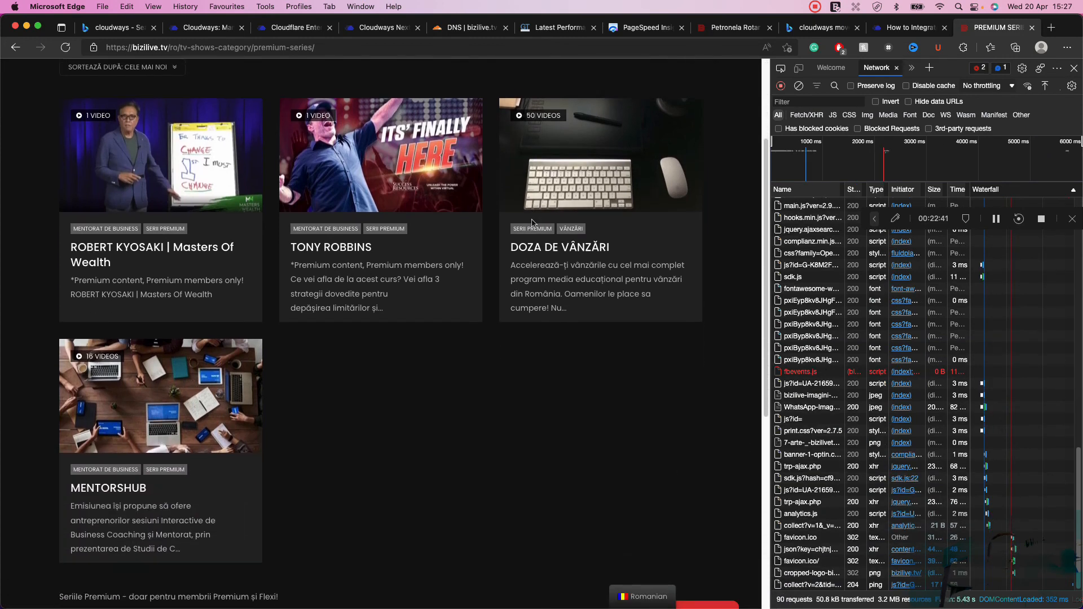
scroll(533, 220, "up", 9)
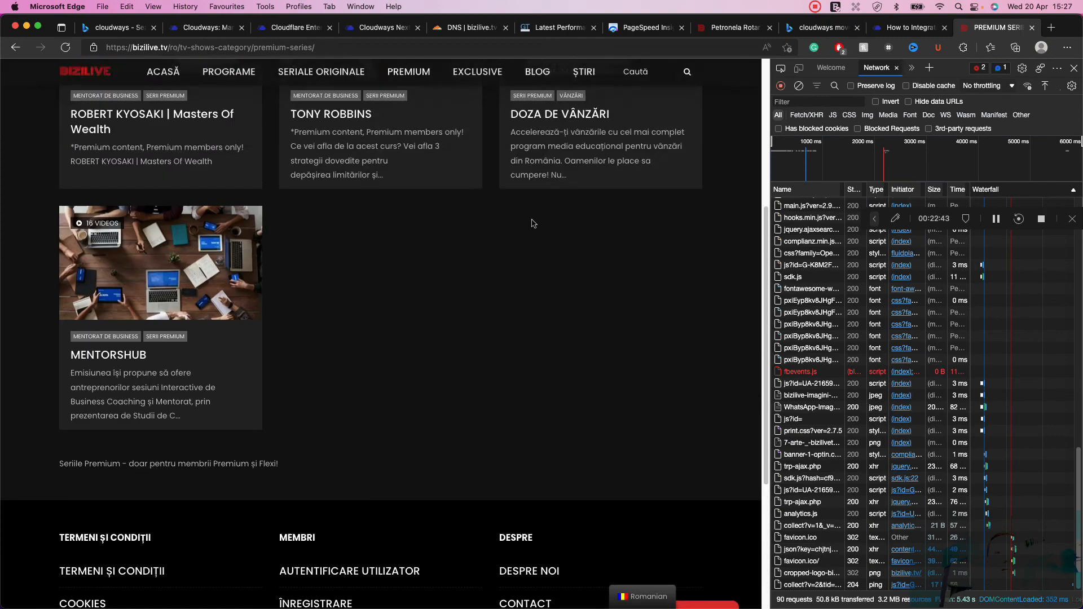
scroll(536, 215, "down", 9)
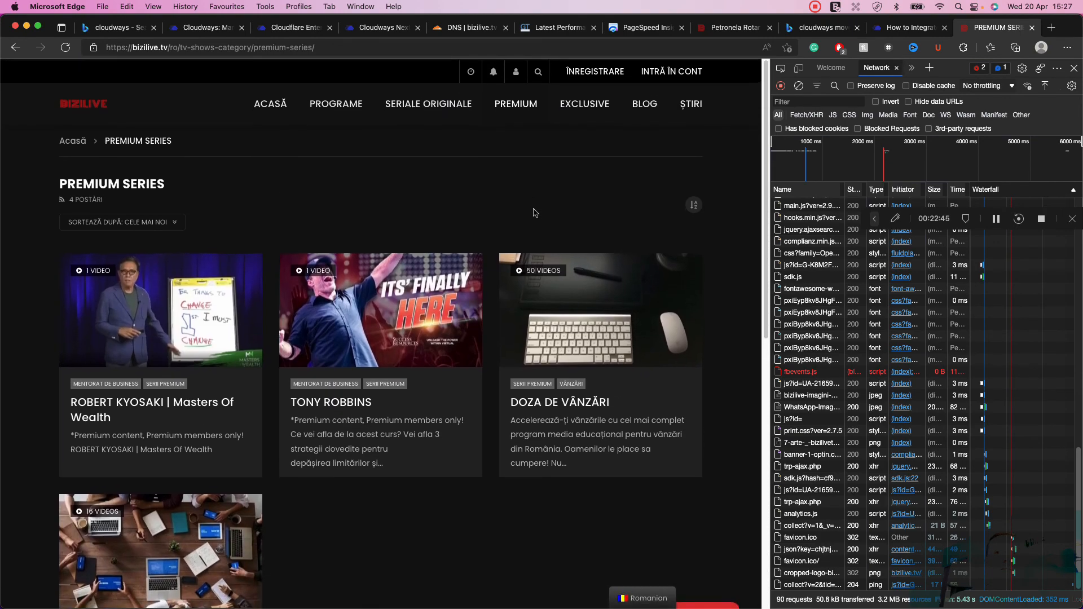
scroll(617, 386, "up", 9)
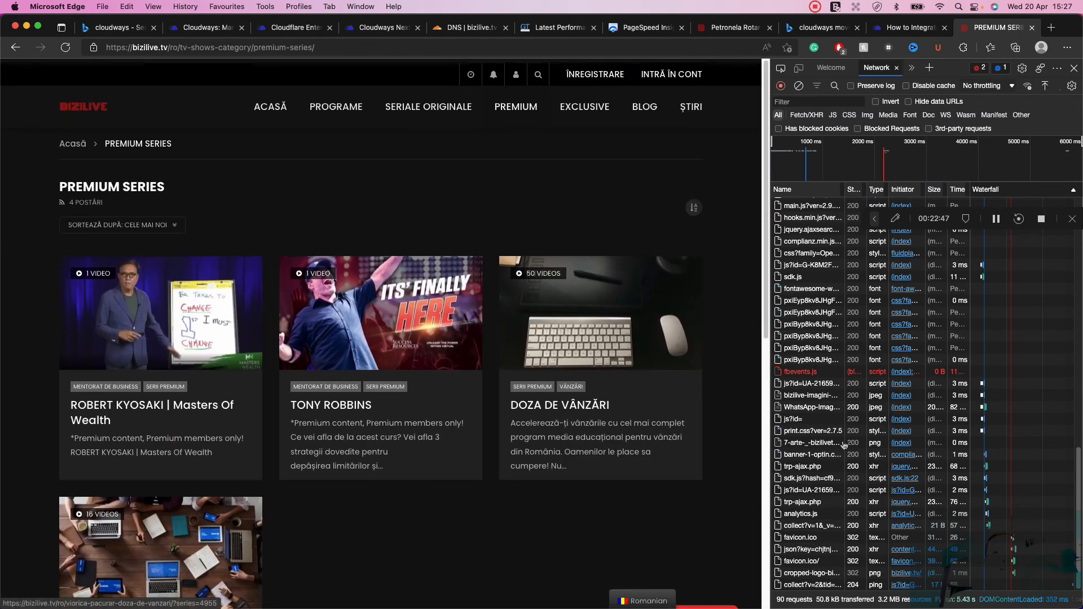
scroll(947, 567, "up", 3)
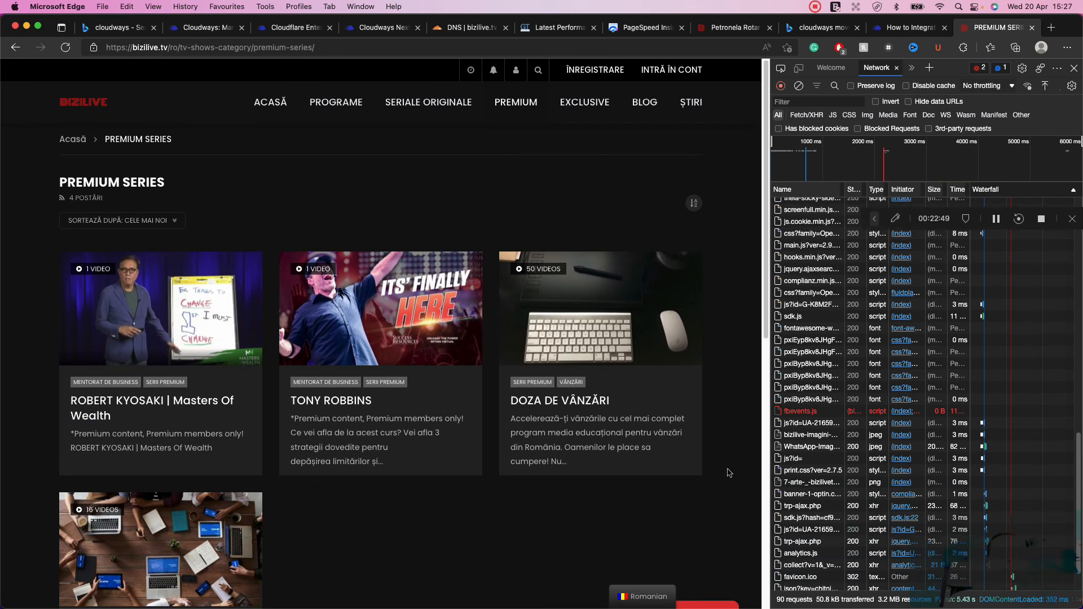
- Open the Doza de Vânzări series and look through its episode page, season lists and footer
left_click(602, 402)
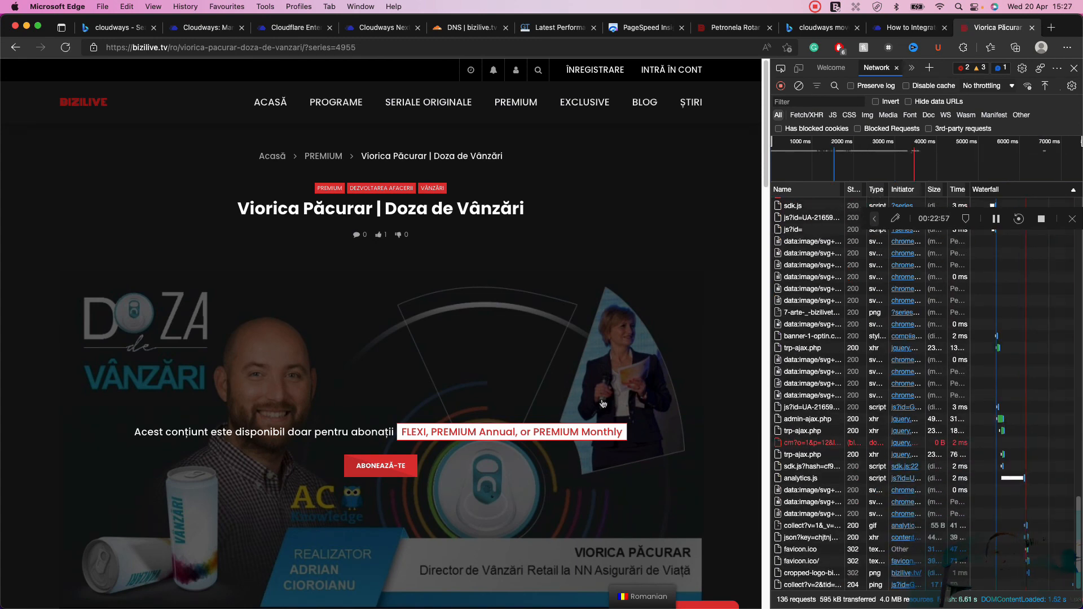
scroll(621, 361, "down", 7)
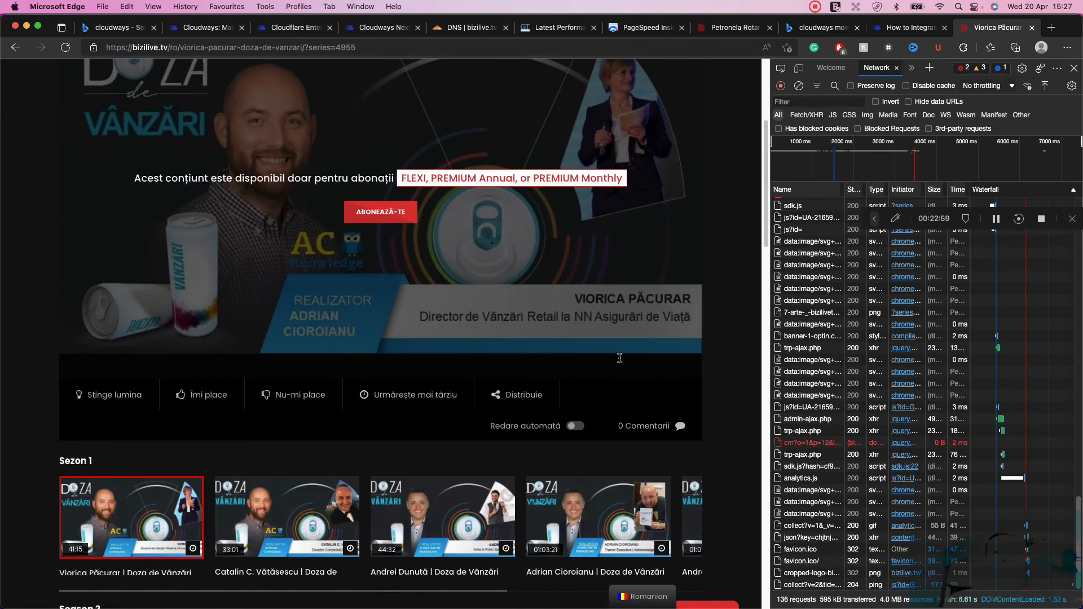
scroll(621, 361, "down", 5)
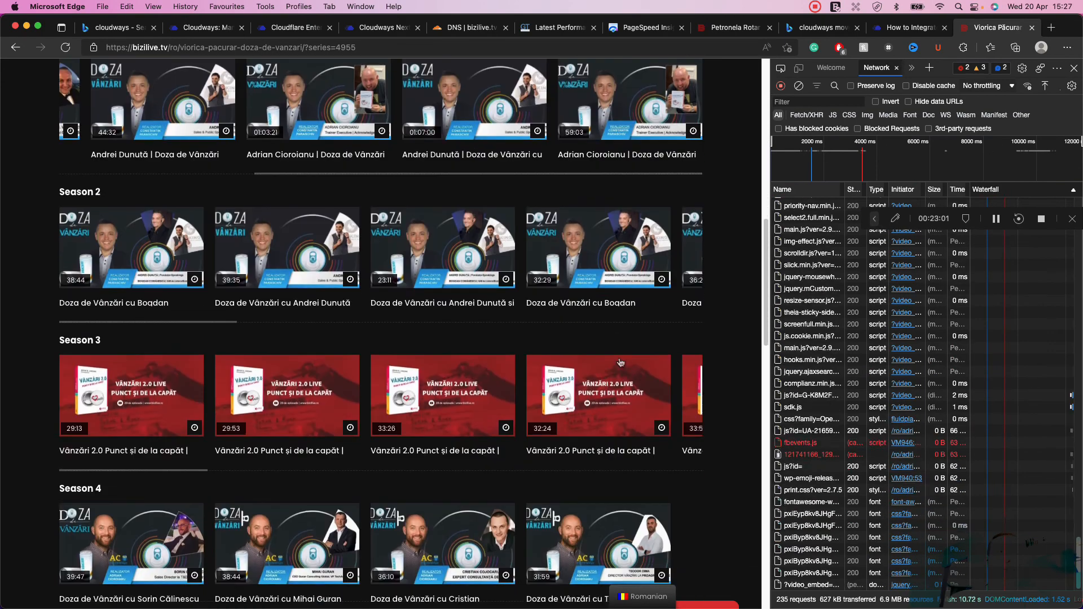
scroll(621, 362, "up", 7)
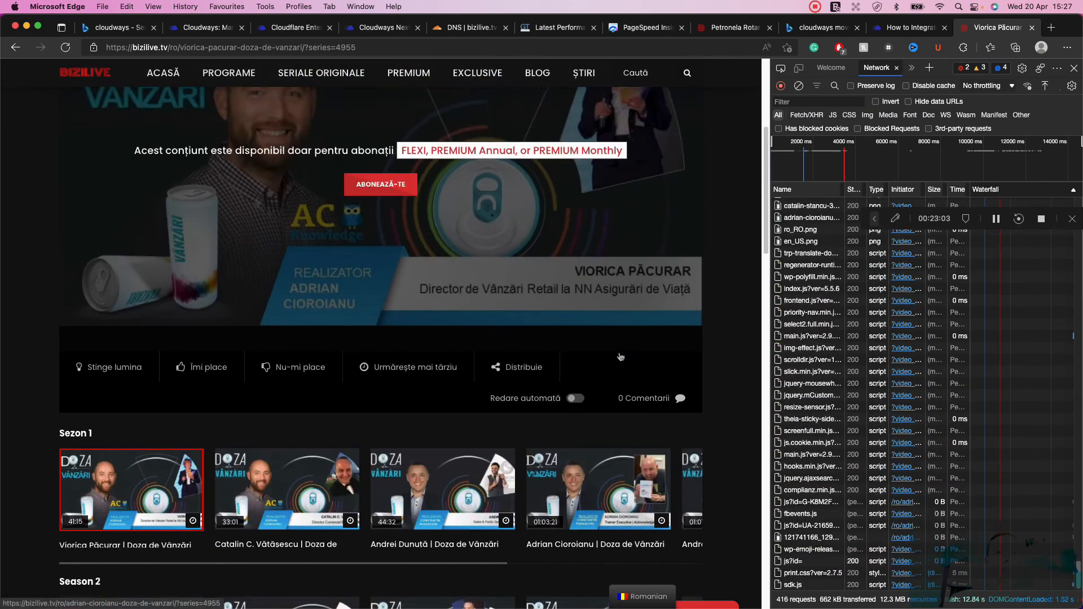
scroll(621, 357, "down", 12)
scroll(620, 356, "down", 18)
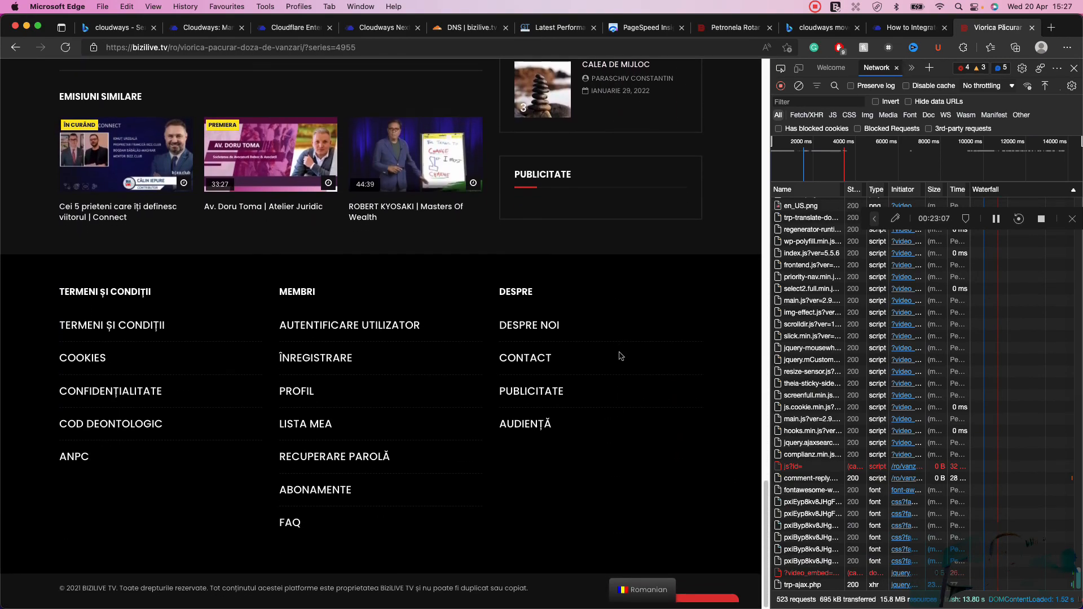
scroll(620, 355, "up", 6)
scroll(621, 357, "up", 20)
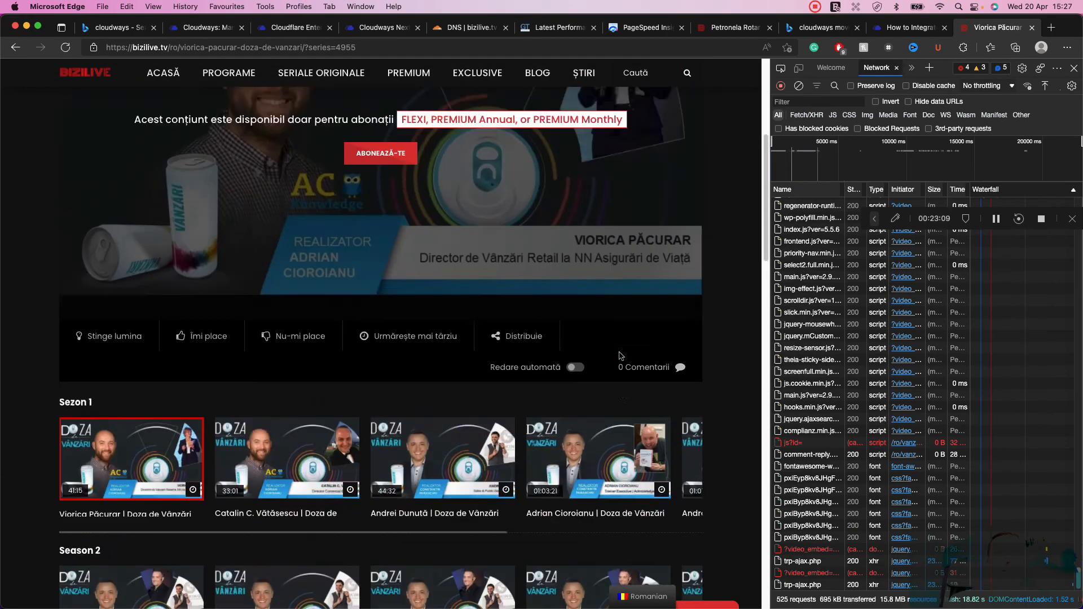
scroll(621, 356, "down", 7)
scroll(620, 356, "down", 3)
scroll(621, 356, "up", 10)
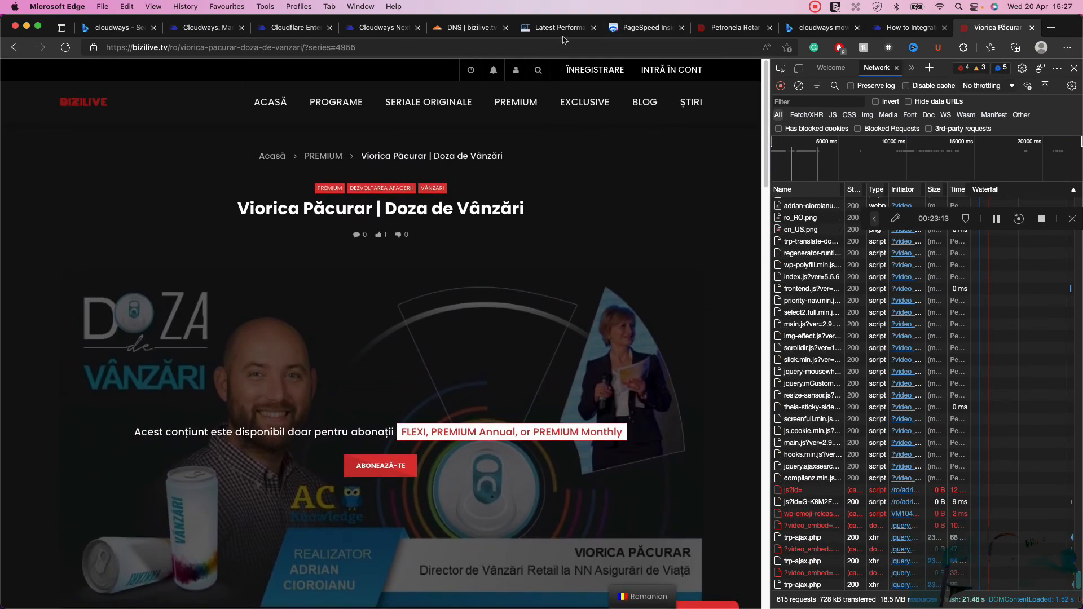
- Review the mobile results in the PageSpeed Insights report for bizilive.tv/ro and return to the GTmetrix report
left_click(638, 28)
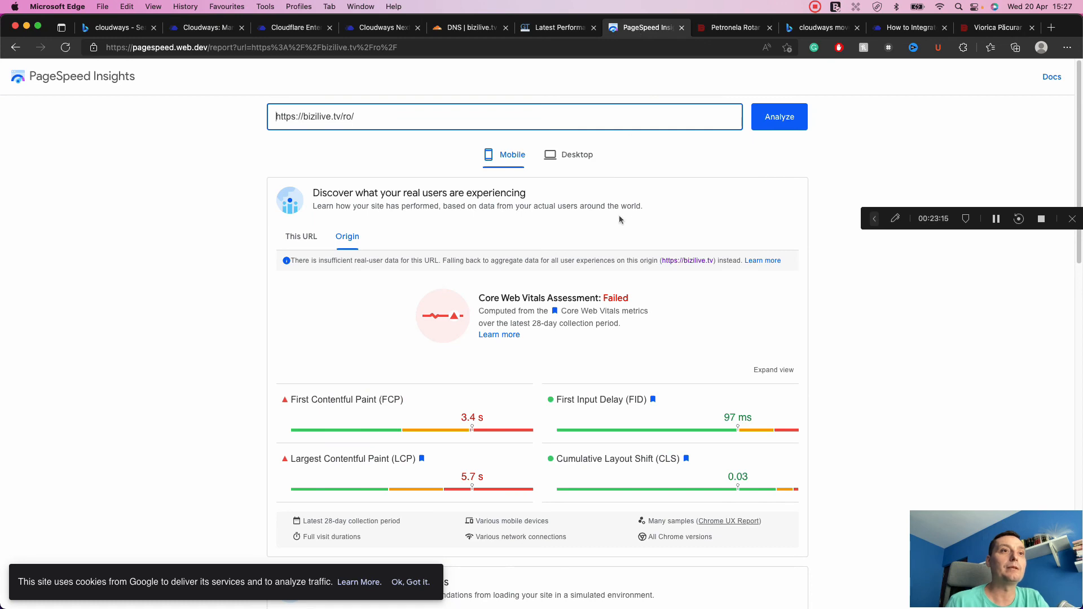
scroll(619, 215, "down", 8)
scroll(618, 219, "down", 2)
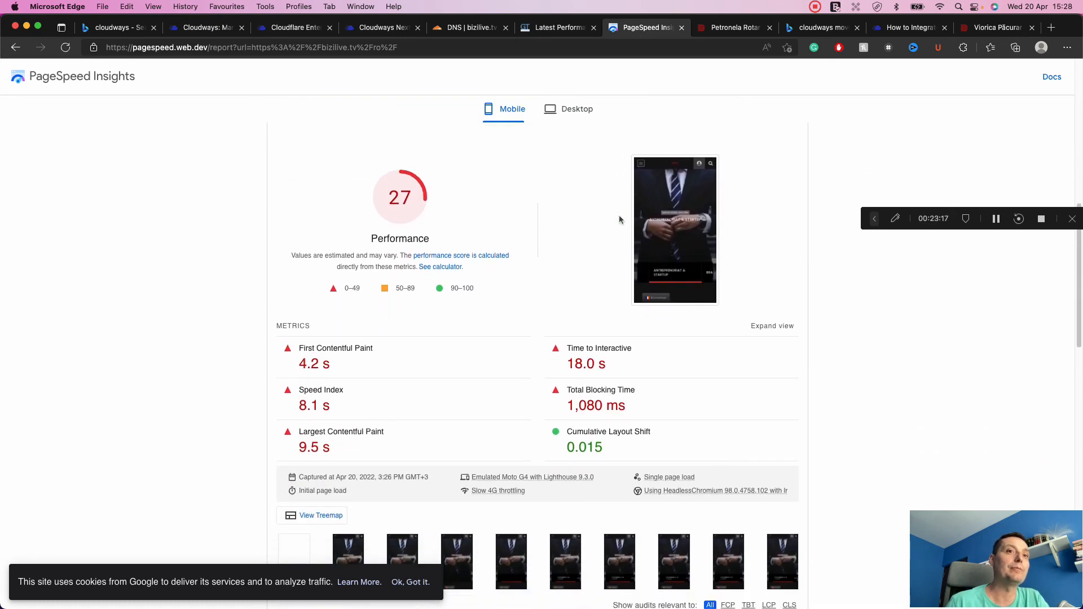
scroll(547, 279, "up", 10)
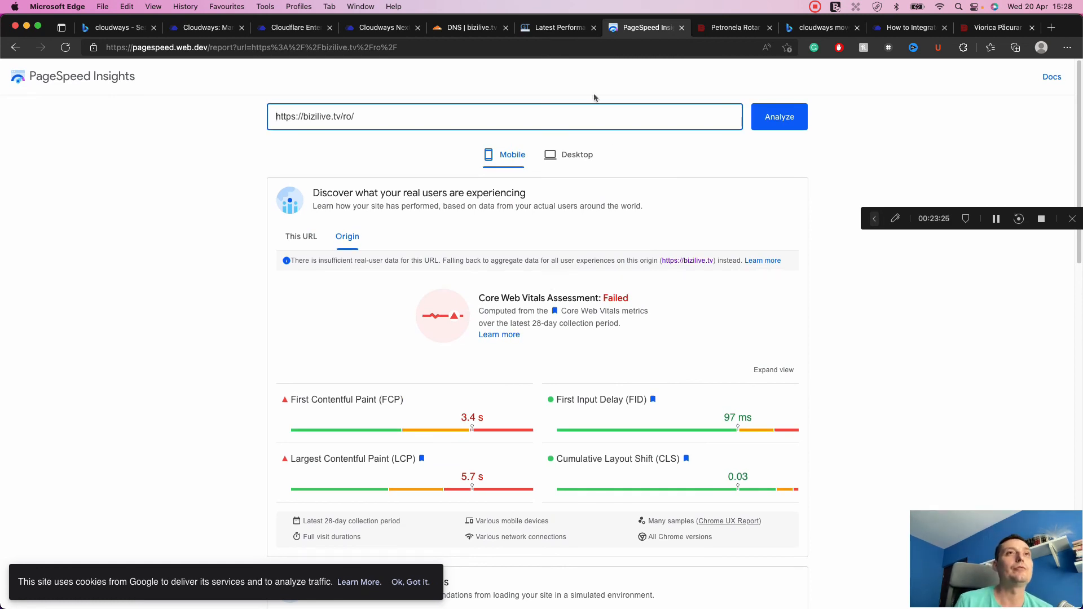
left_click(562, 28)
- Switch to the Cloudflare dashboard and review the DNS records and assigned nameservers for bizilive.tv
left_click(477, 30)
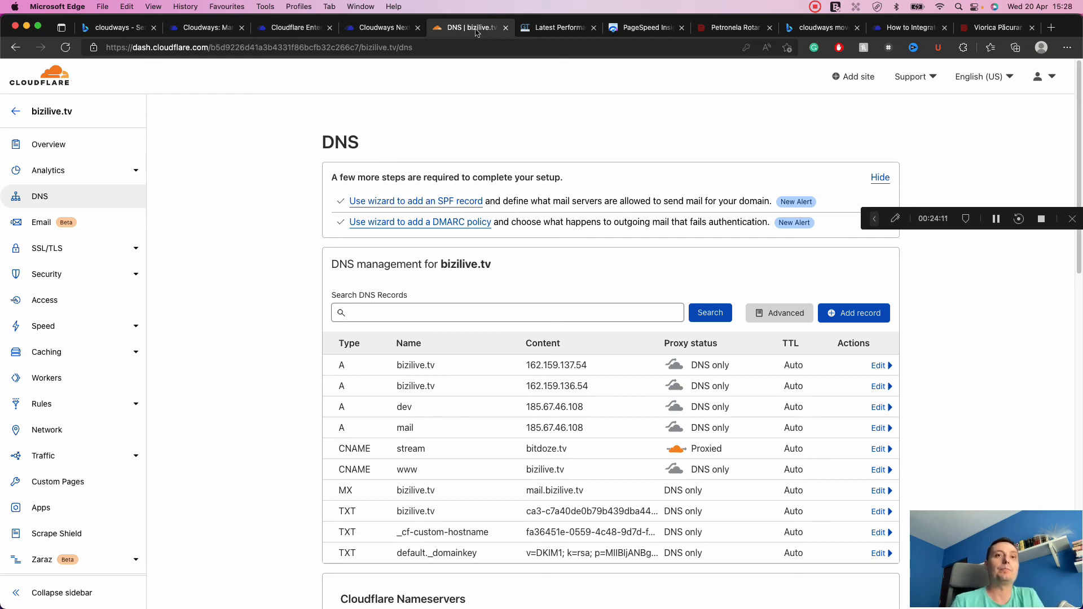
scroll(538, 103, "down", 1)
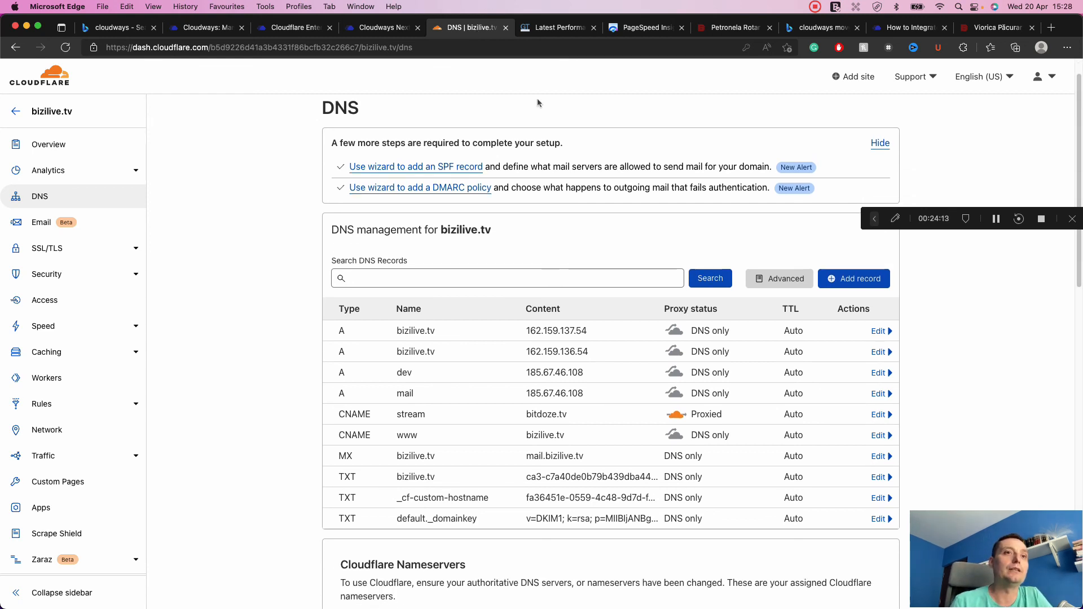
scroll(538, 103, "down", 6)
scroll(537, 100, "up", 2)
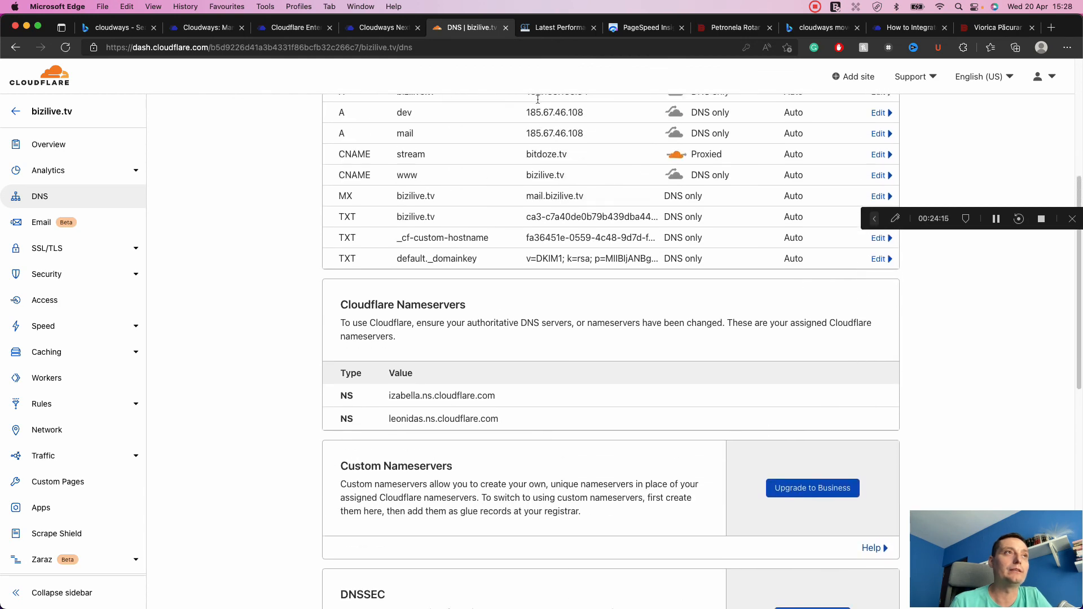
scroll(537, 100, "up", 5)
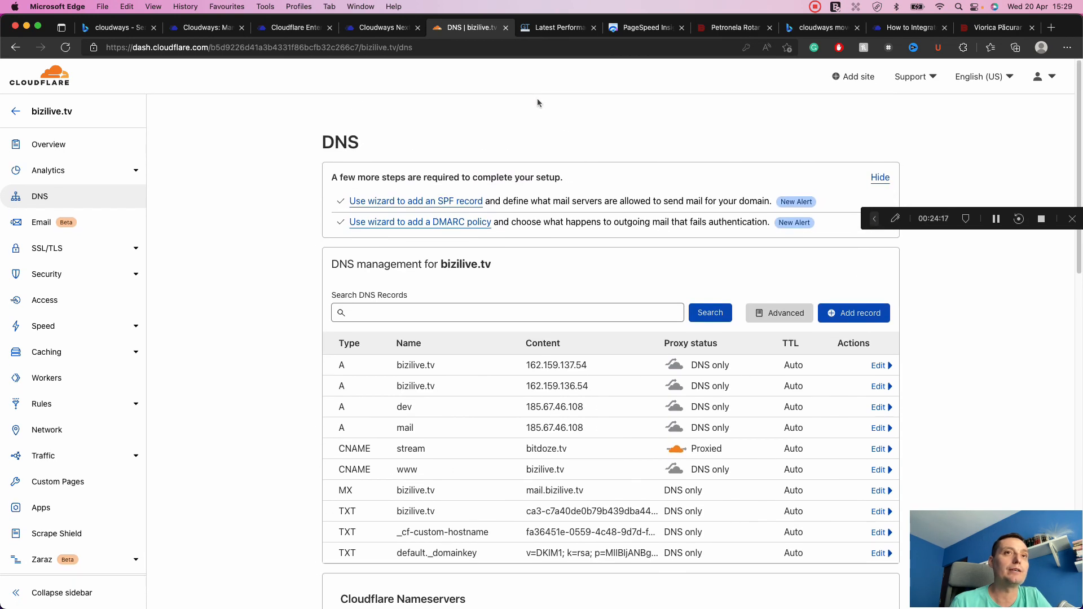
scroll(538, 103, "up", 1)
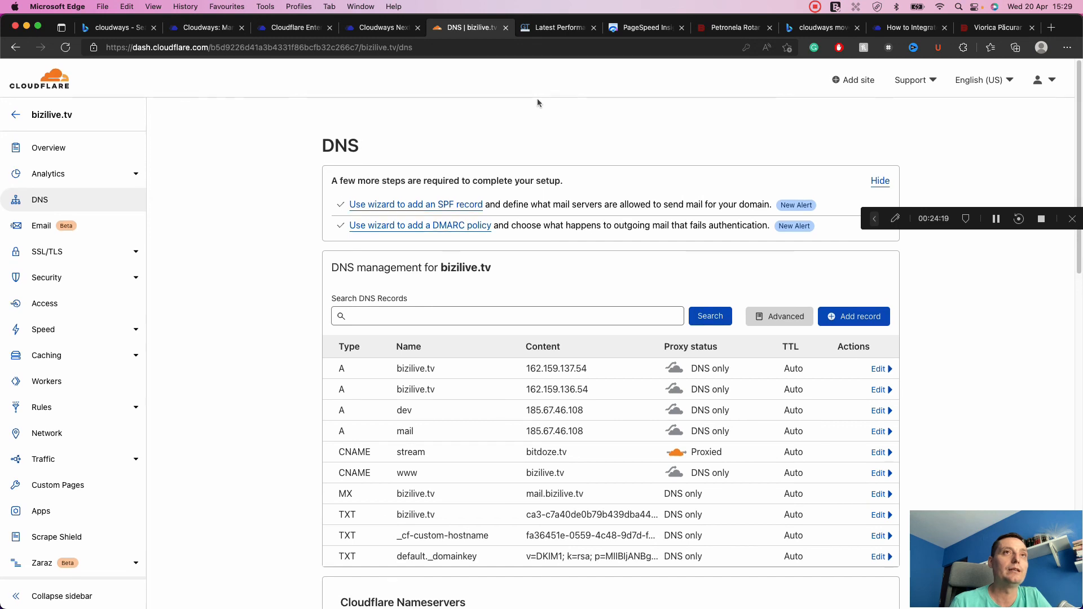
scroll(538, 103, "up", 1)
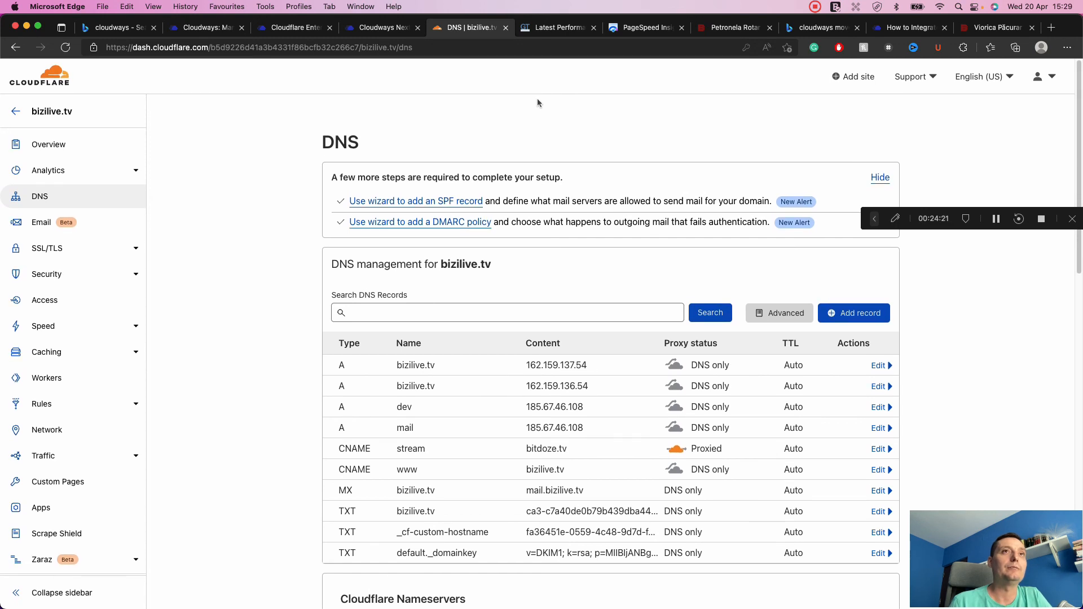